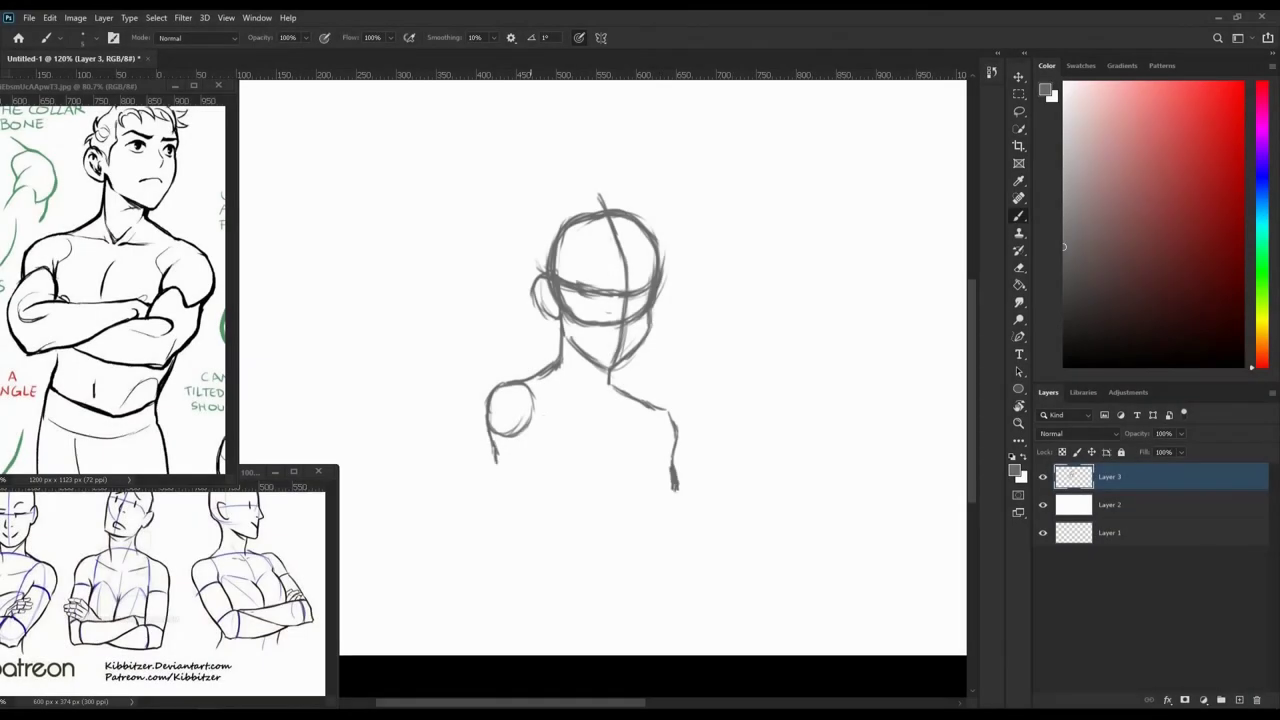
Step: Sketch the figure's crossed arms in front of the chest, from the upper arms around the elbows to the overlapping forearms
left_click_drag(495, 465, 573, 517)
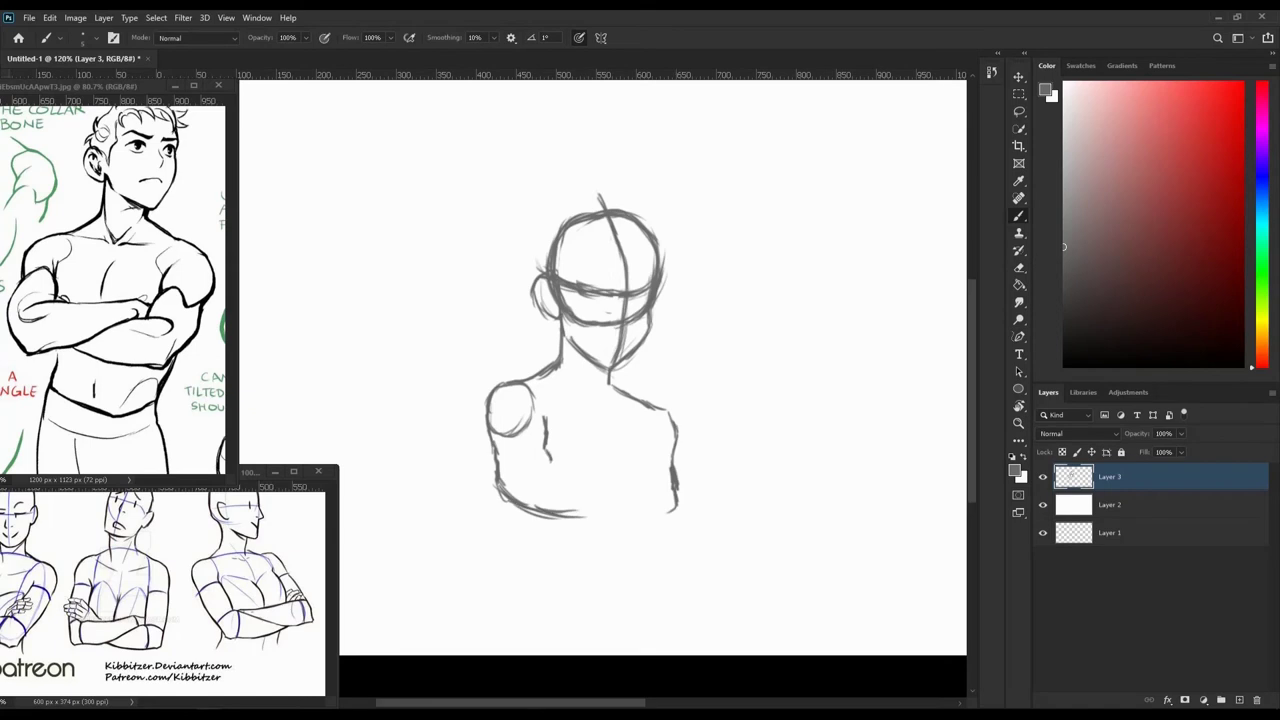
key("ctrl+z")
left_click_drag(498, 482, 546, 512)
key("ctrl+z")
left_click_drag(584, 472, 616, 478)
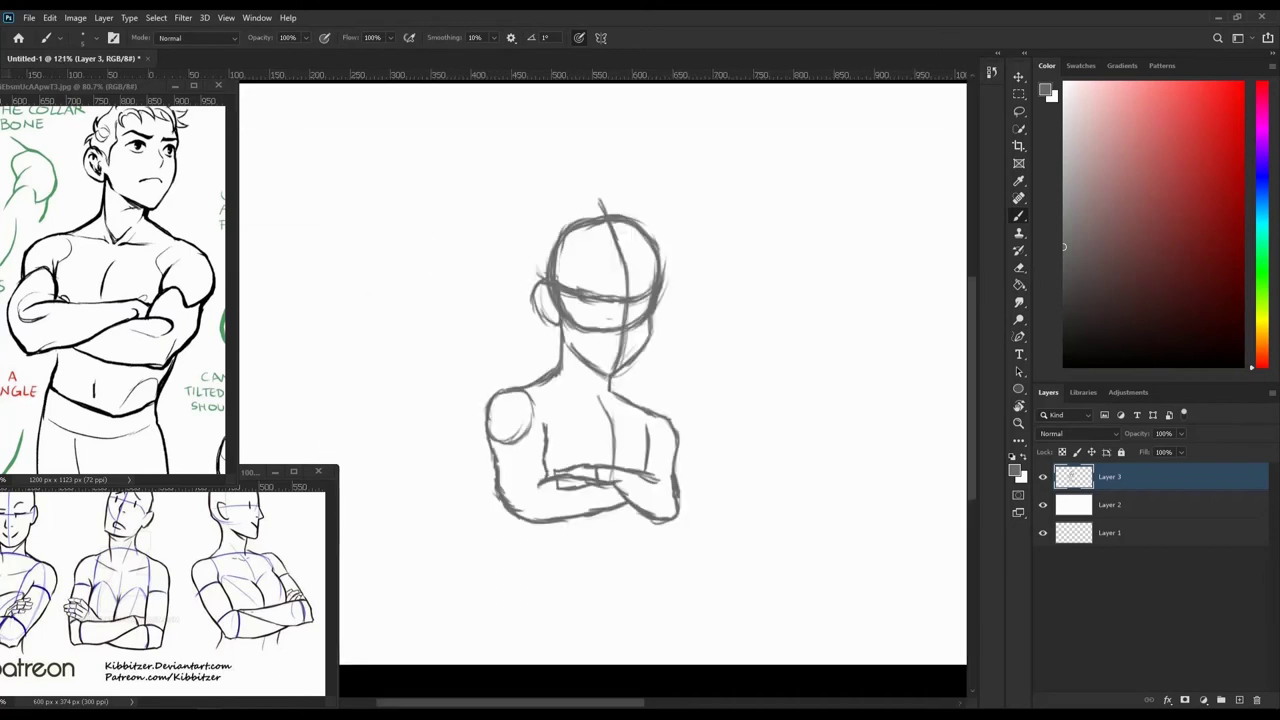
Step: Sketch both sides of the torso below the crossed arms and join them with a curved waistline
left_click_drag(600, 350, 628, 358)
left_click_drag(668, 512, 670, 556)
left_click_drag(562, 522, 567, 558)
left_click_drag(671, 555, 568, 566)
scroll(600, 380, "down", 3)
left_click_drag(450, 420, 436, 383)
scroll(600, 380, "up", 3)
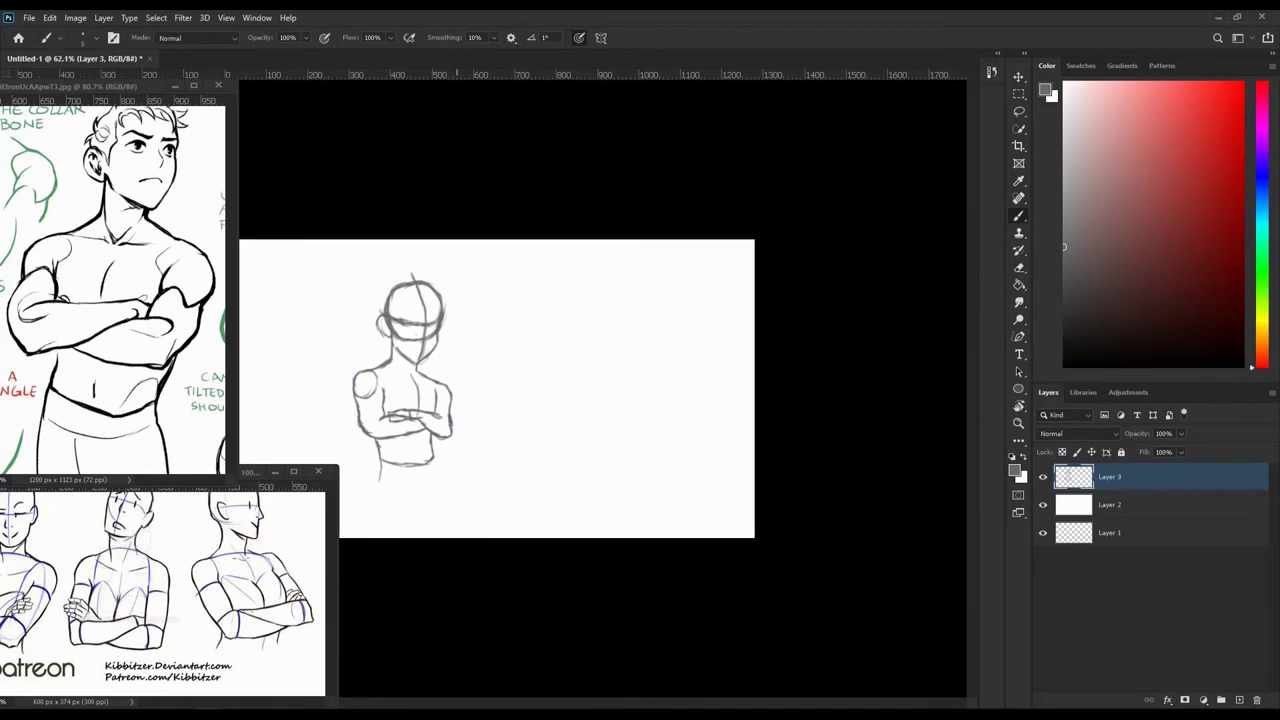
left_click_drag(679, 518, 680, 596)
left_click_drag(575, 558, 574, 626)
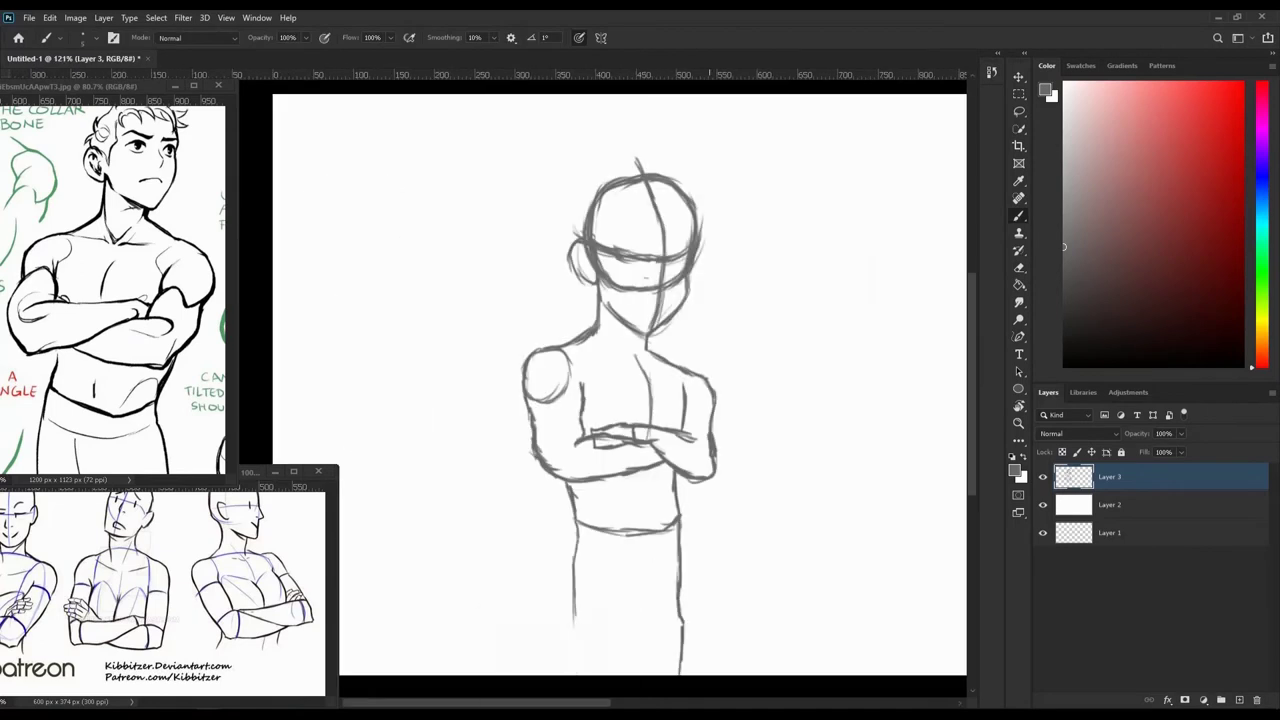
left_click_drag(575, 556, 578, 676)
left_click_drag(633, 562, 633, 672)
key("ctrl+z")
key("ctrl+z")
key("ctrl+z")
key("ctrl+z")
left_click_drag(678, 518, 699, 676)
key("ctrl+z")
Step: Sketch both legs from the waist to the lower canvas edge, with their outer contours and the inseam between them
left_click_drag(677, 520, 690, 560)
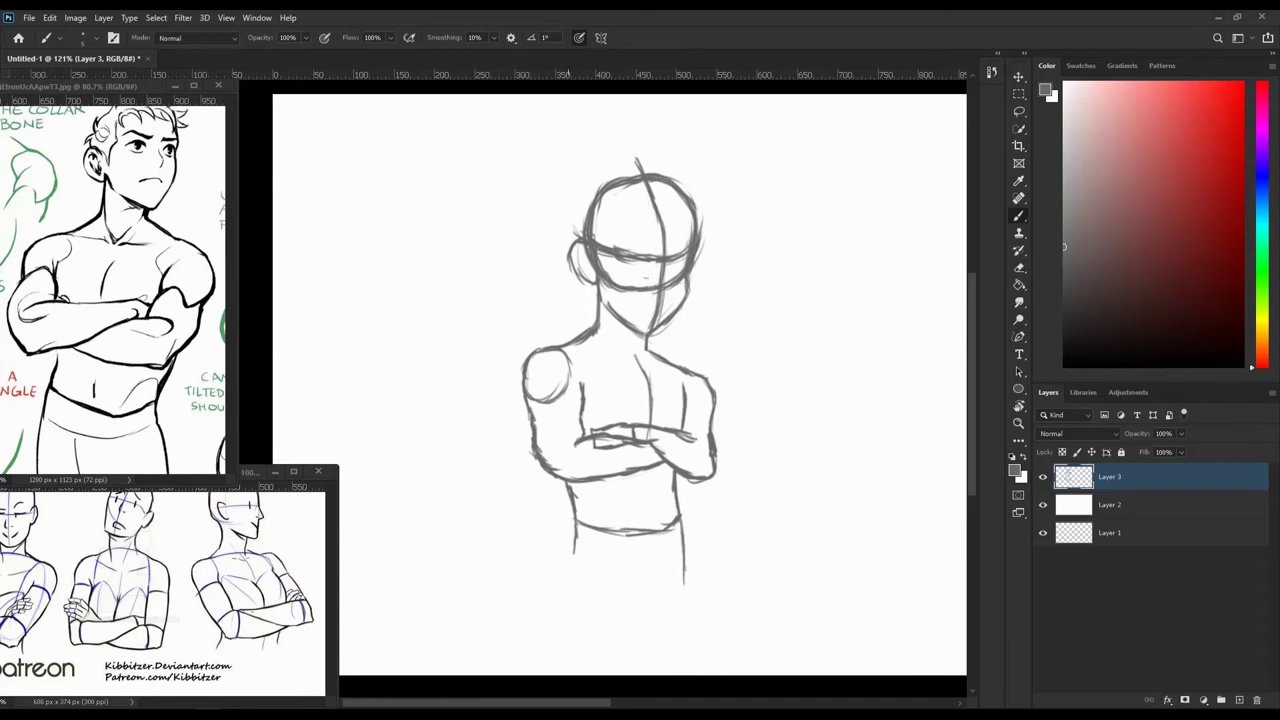
left_click_drag(568, 546, 576, 676)
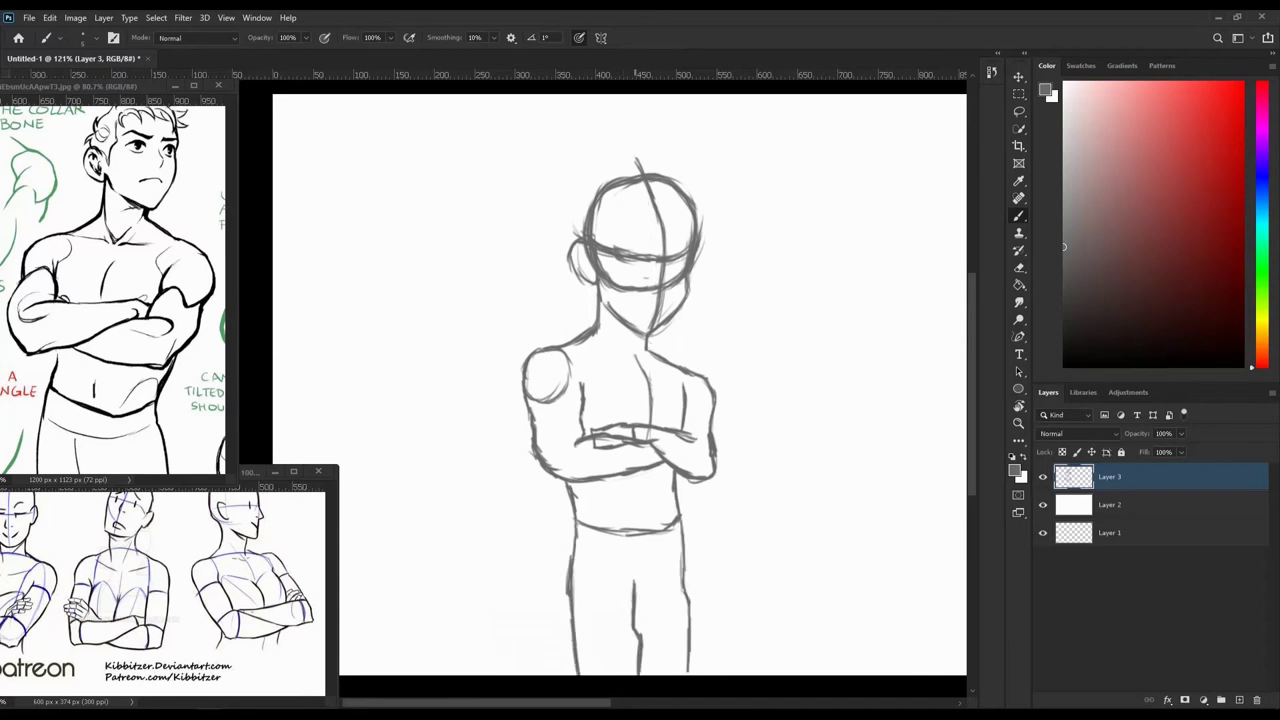
key("ctrl+z")
left_click_drag(681, 522, 688, 578)
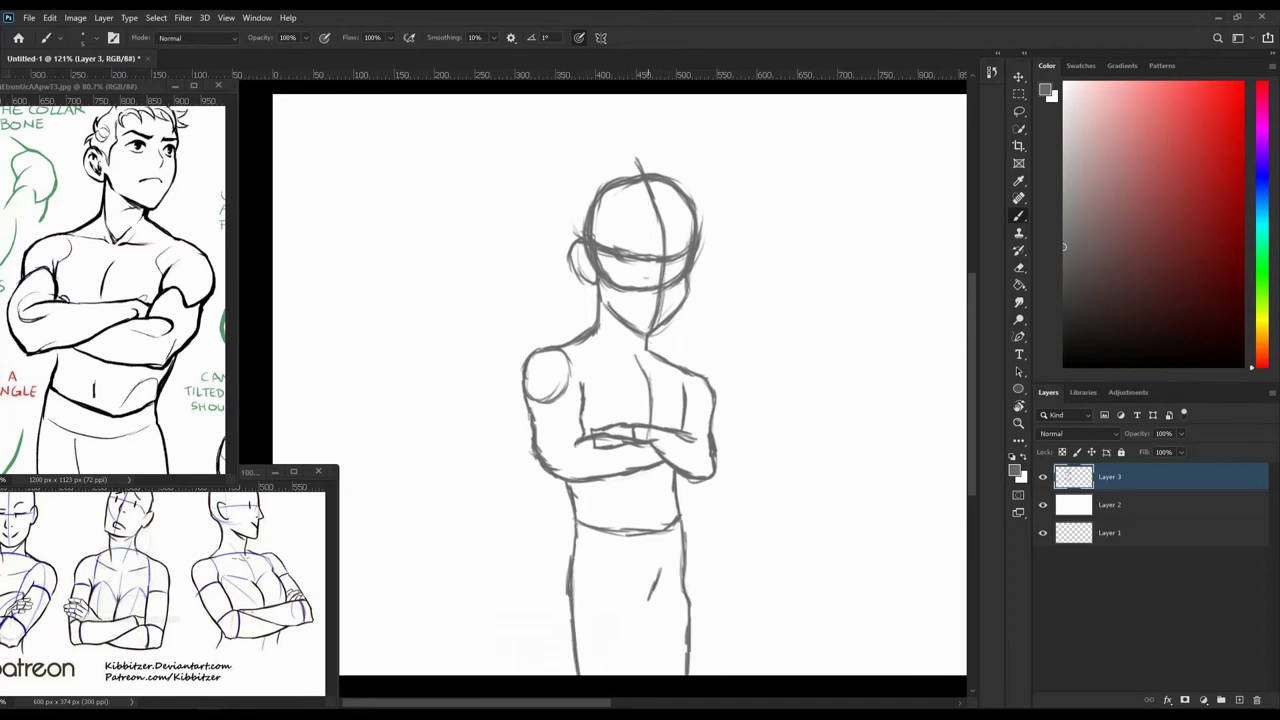
key("ctrl+z")
key("ctrl+z")
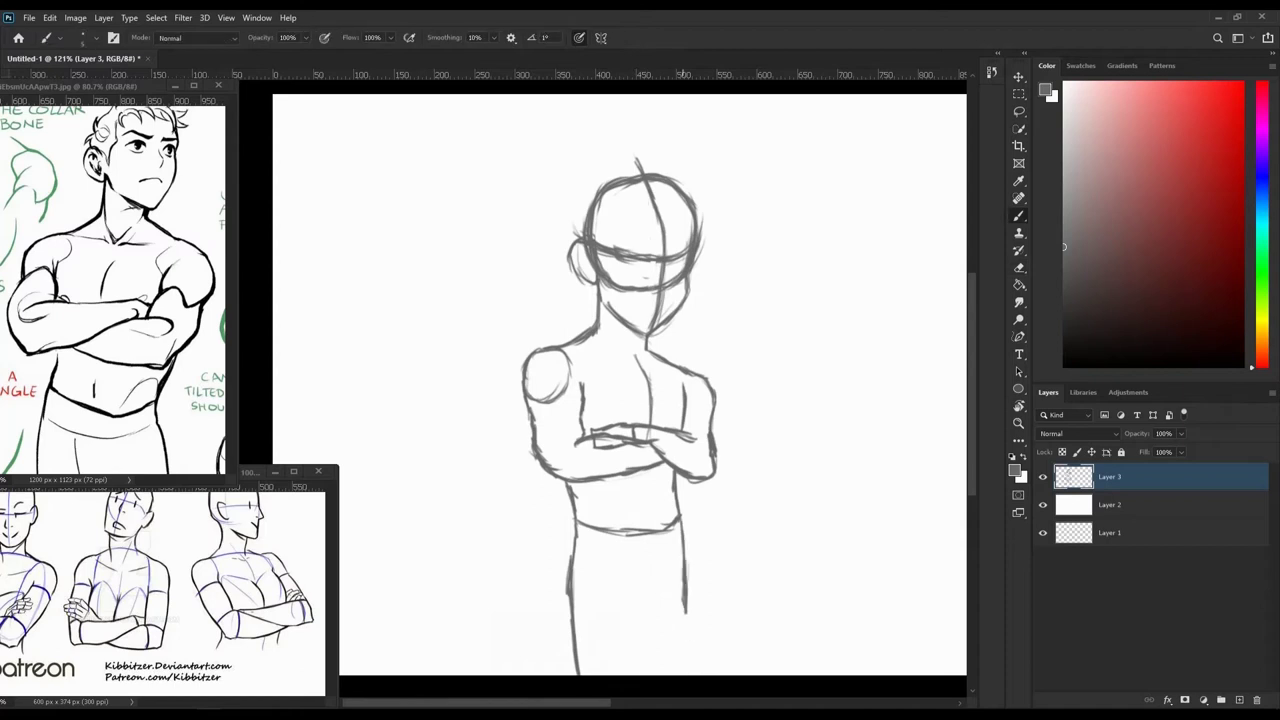
left_click_drag(683, 548, 690, 676)
left_click_drag(638, 572, 643, 676)
scroll(640, 600, "down", 3)
scroll(540, 400, "up", 3)
left_click_drag(558, 534, 547, 648)
Step: Sketch the hair outline around the head, and rework the hip and waist lines with the eraser and brush
mouse_move(478, 230)
left_mouse_down()
mouse_move(580, 132)
mouse_move(620, 170)
mouse_move(602, 255)
left_mouse_up()
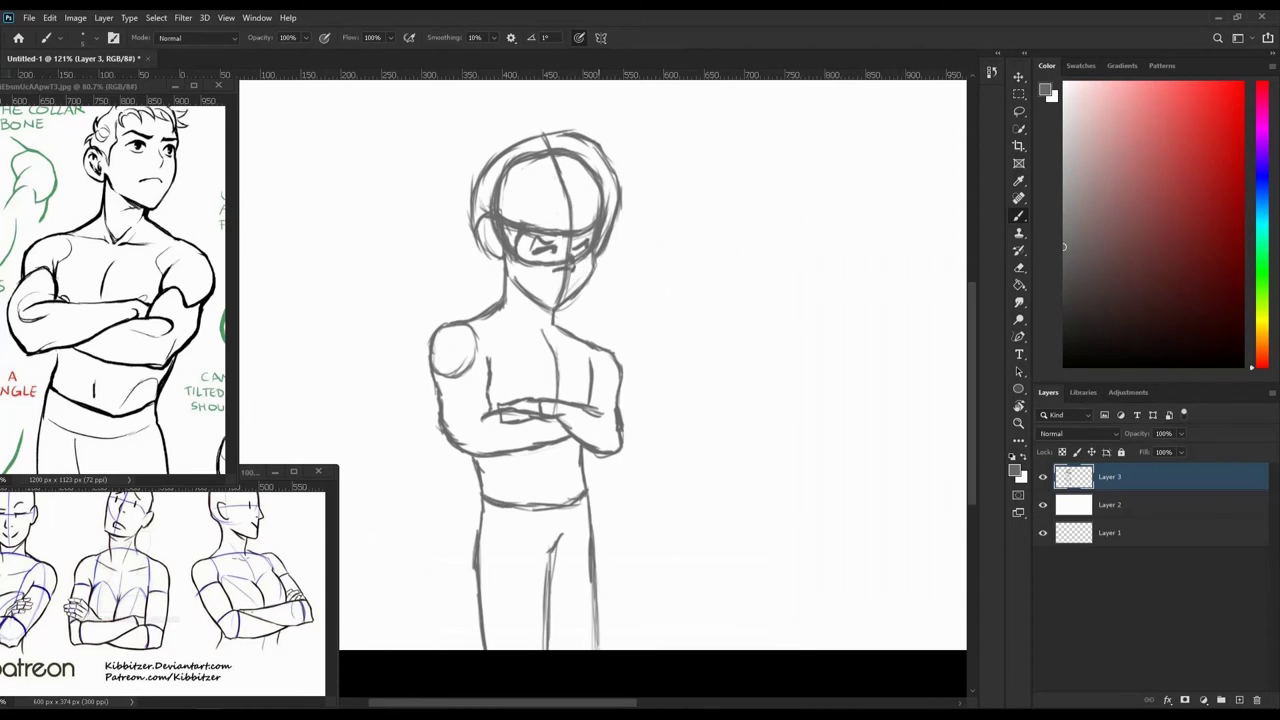
key("e")
mouse_move(480, 500)
left_mouse_down()
mouse_move(585, 494)
mouse_move(528, 496)
mouse_move(486, 566)
left_mouse_up()
key("b")
left_click_drag(586, 480, 596, 590)
left_click_drag(486, 494, 560, 488)
Step: Ink the left sleeve's outer contour and the underside of its forearm in black on Layer 5
scroll(311, 417, "down", 4)
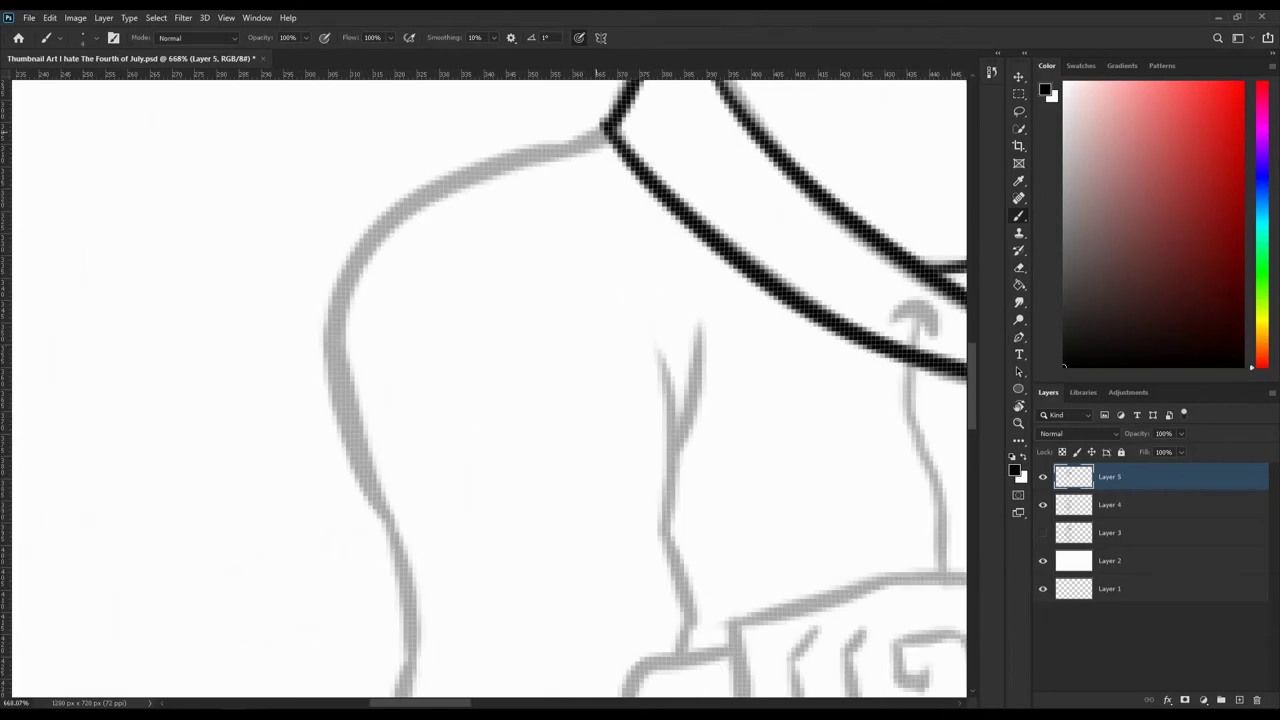
left_click_drag(500, 343, 628, 443)
scroll(490, 390, "up", 2)
key("z")
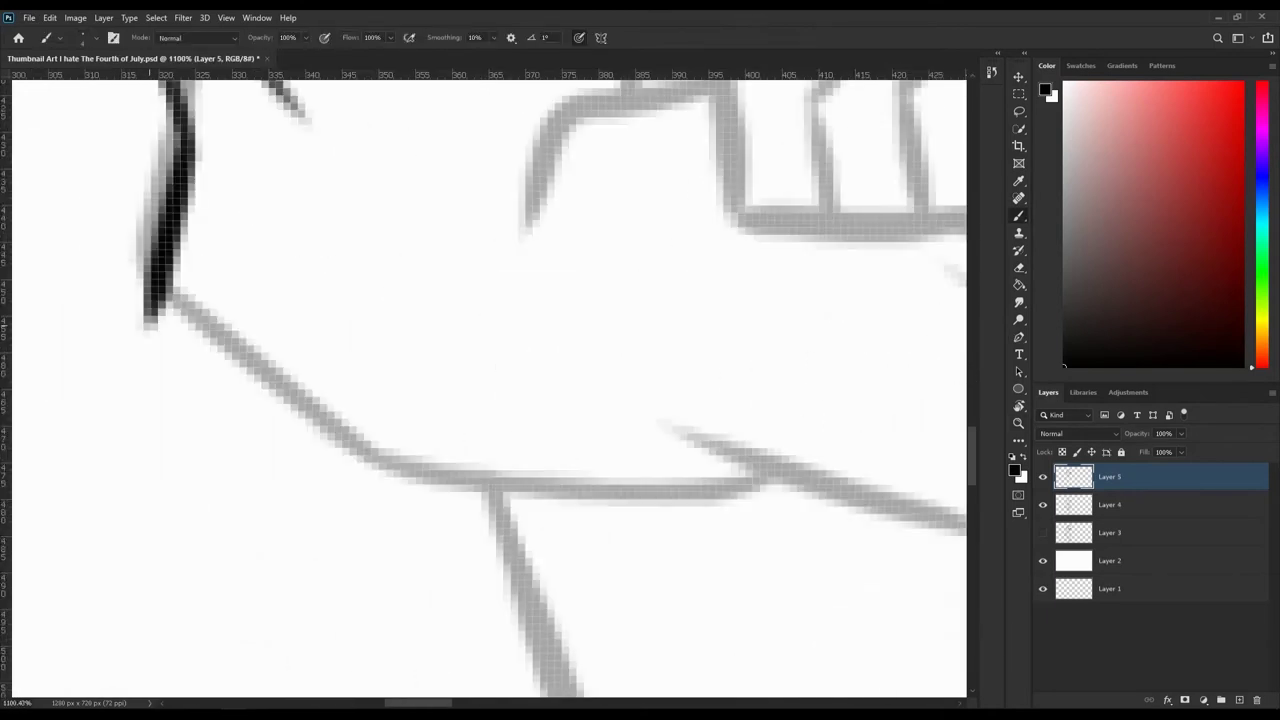
left_click_drag(143, 314, 800, 497)
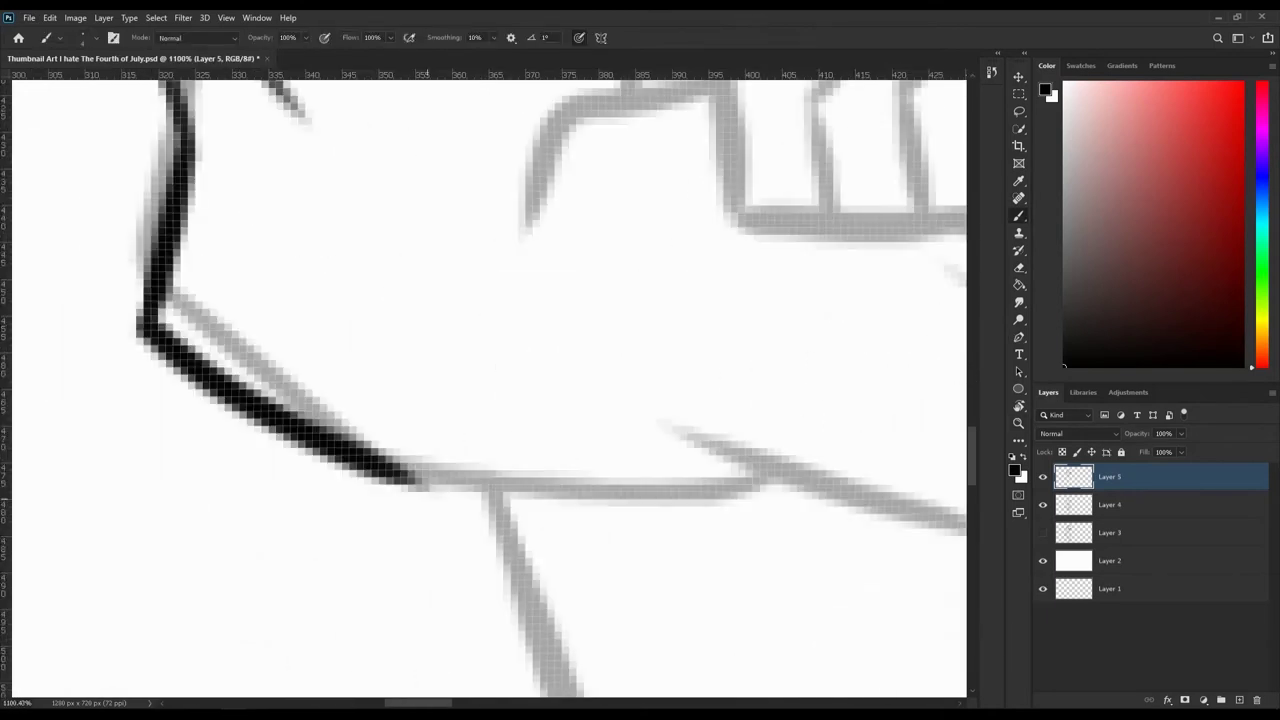
key("ctrl+z")
left_click_drag(405, 490, 755, 487)
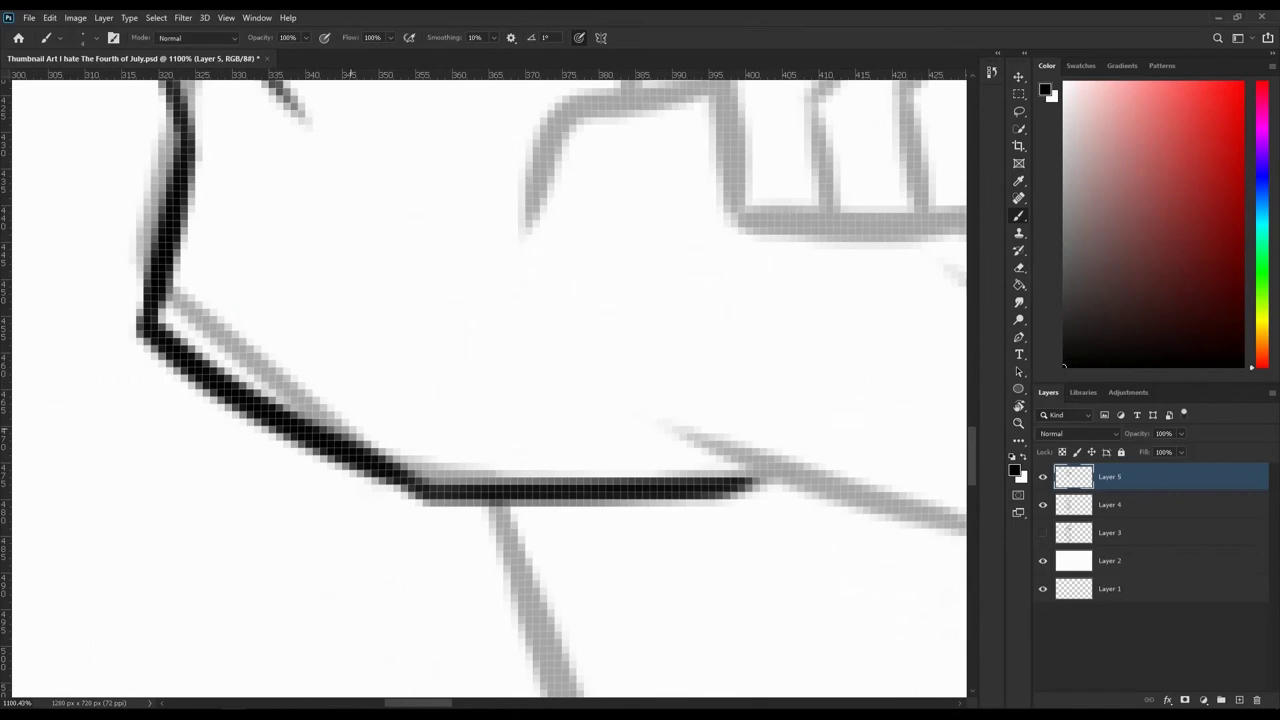
scroll(490, 390, "right", 5)
mouse_move(214, 434)
left_mouse_down()
mouse_move(514, 528)
mouse_move(663, 380)
left_mouse_up()
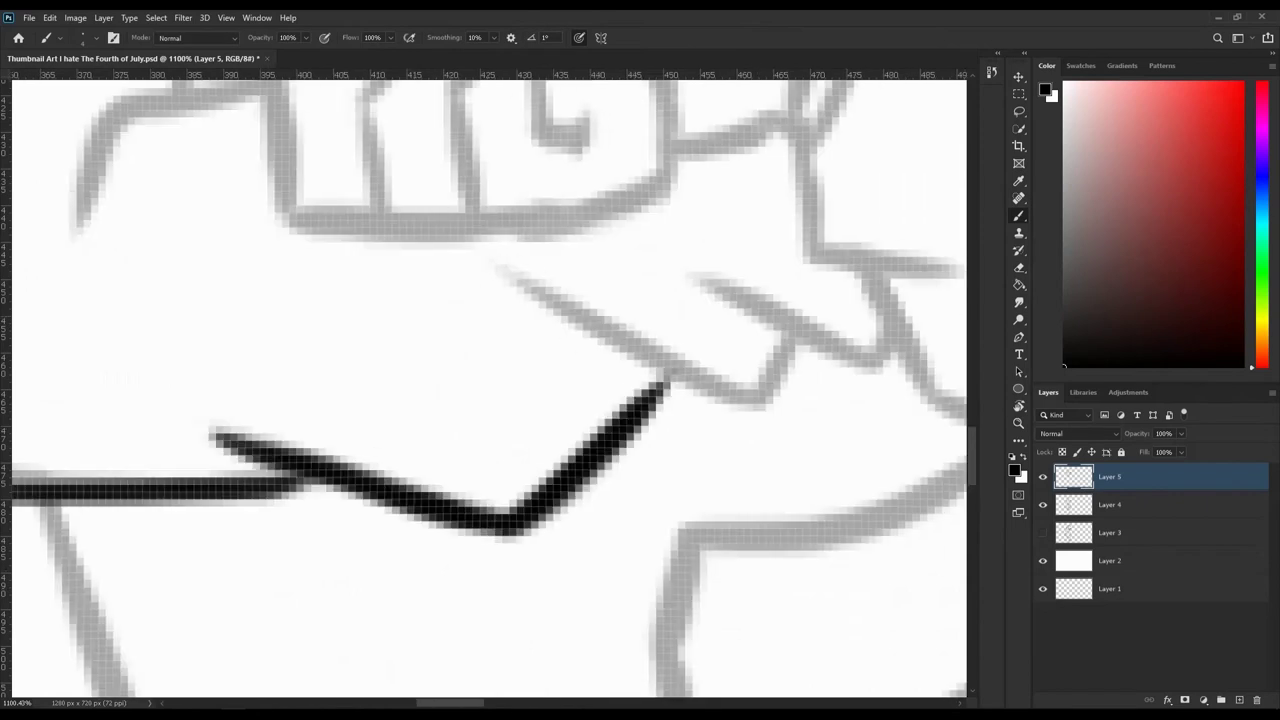
Step: Ink the two pointed fingers below the fist, following the grey sketch
left_click_drag(480, 258, 793, 348)
key("ctrl+z")
left_click_drag(568, 305, 752, 415)
left_click_drag(488, 258, 752, 415)
scroll(600, 390, "right", 5)
left_click_drag(242, 272, 464, 388)
Step: Ink the inner edge of the left sleeve and the short crease branching off at the armpit
scroll(600, 350, "down", 5)
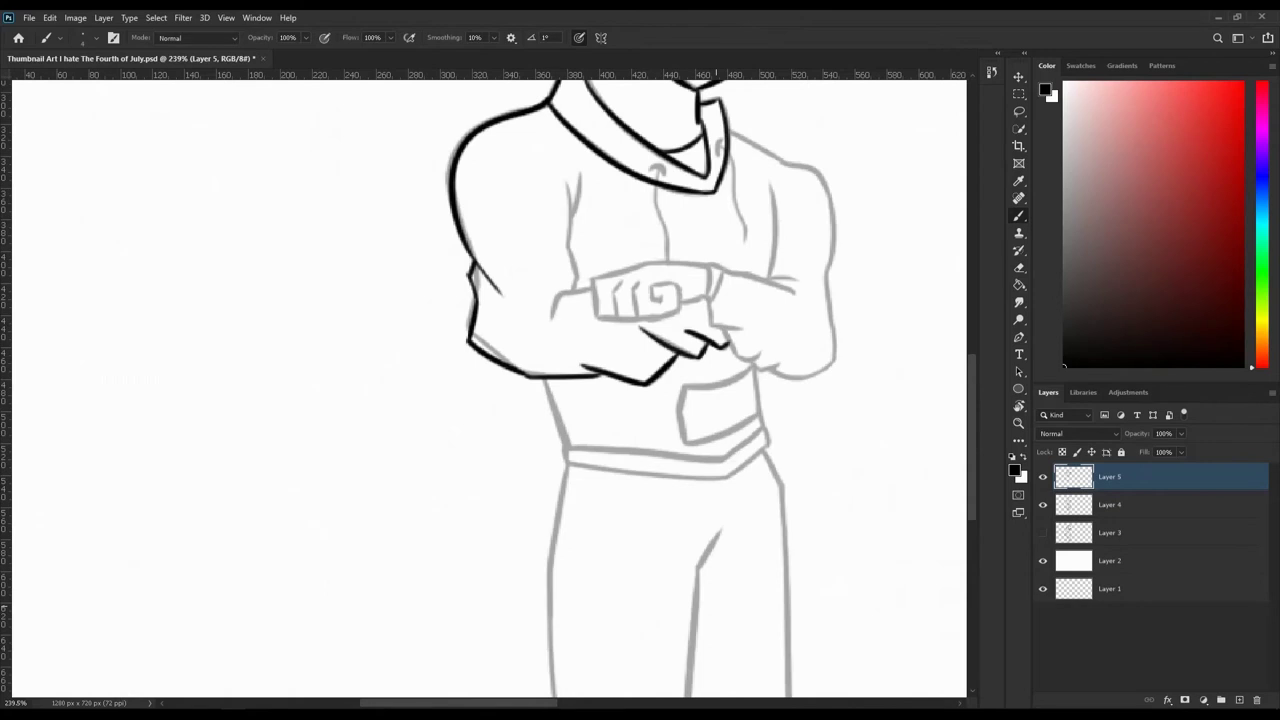
scroll(620, 168, "up", 5)
left_click_drag(456, 210, 480, 588)
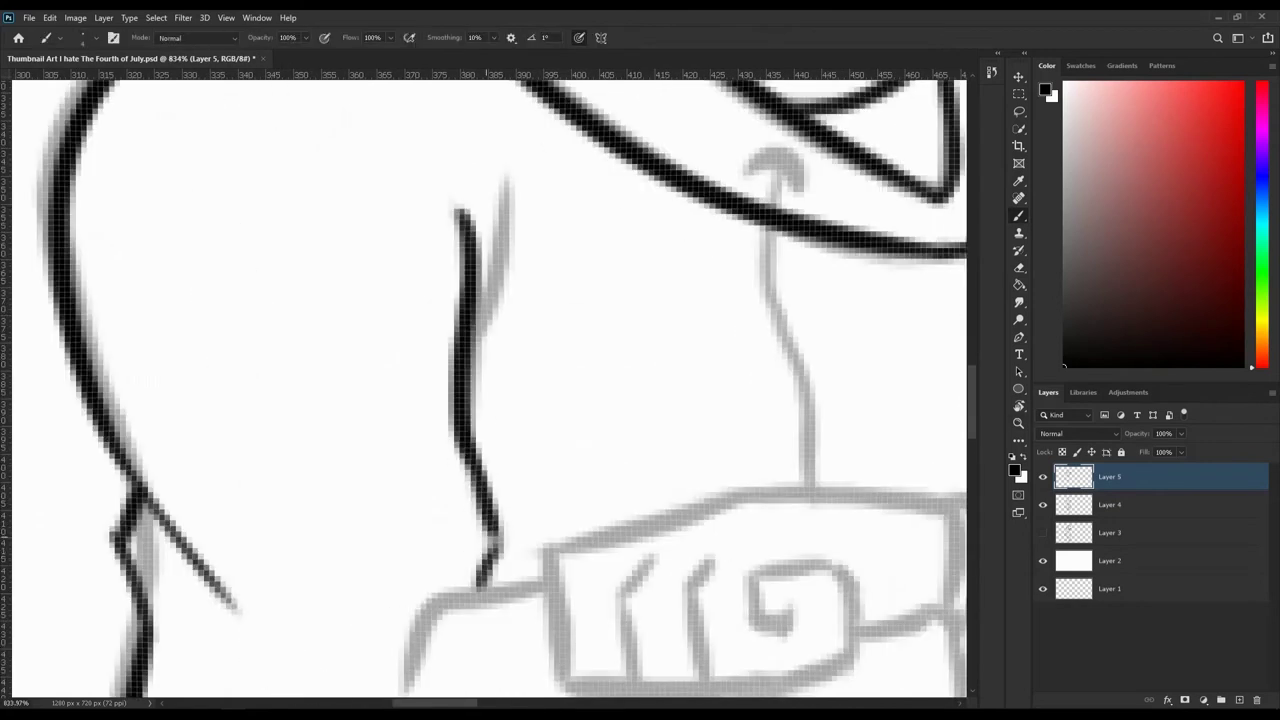
left_click_drag(508, 210, 472, 338)
Step: Ink the curved upper edge of the left forearm where it meets the fist
scroll(600, 390, "down", 3)
left_click_drag(540, 408, 405, 525)
key("ctrl+z")
mouse_move(470, 415)
left_mouse_down()
mouse_move(560, 405)
mouse_move(400, 530)
left_mouse_up()
key("ctrl+z")
key("ctrl+z")
left_click_drag(545, 410, 402, 525)
Step: Ink the outline of the fist, covering its left side, top edge and lower edge
left_click_drag(572, 522, 776, 316)
scroll(600, 390, "right", 3)
left_click_drag(462, 322, 682, 328)
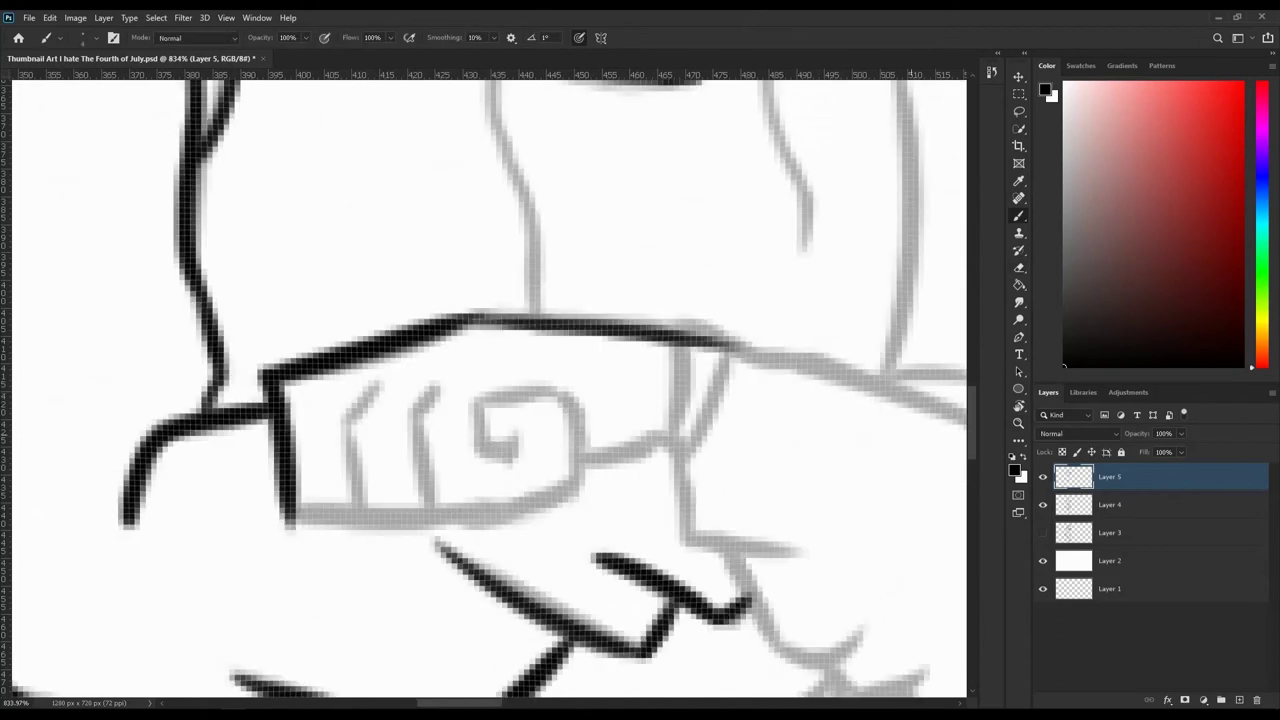
mouse_move(290, 528)
left_mouse_down()
mouse_move(510, 514)
mouse_move(572, 392)
left_mouse_up()
Step: Ink the spiral of the curled finger and the narrow cuff wedge beside the fist
mouse_move(565, 392)
left_mouse_down()
mouse_move(465, 400)
mouse_move(472, 460)
left_mouse_up()
key("ctrl+z")
key("ctrl+z")
mouse_move(466, 400)
left_mouse_down()
mouse_move(480, 455)
mouse_move(505, 436)
left_mouse_up()
mouse_move(590, 460)
left_mouse_down()
mouse_move(680, 340)
mouse_move(670, 432)
left_mouse_up()
key("ctrl+z")
key("ctrl+z")
mouse_move(738, 334)
left_mouse_down()
mouse_move(668, 432)
mouse_move(695, 455)
left_mouse_up()
Step: Ink the bent dividing lines between the fingers of the fist
mouse_move(405, 383)
left_mouse_down()
mouse_move(352, 430)
mouse_move(346, 520)
mouse_move(338, 440)
left_mouse_up()
key("ctrl+z")
key("ctrl+z")
key("ctrl+z")
left_click_drag(442, 446, 418, 518)
left_click_drag(455, 382, 410, 500)
Step: Ink the right sleeve's outer contour from the shoulder down and around the elbow
scroll(589, 259, "down", 6)
scroll(808, 537, "up", 3)
scroll(808, 537, "up", 5)
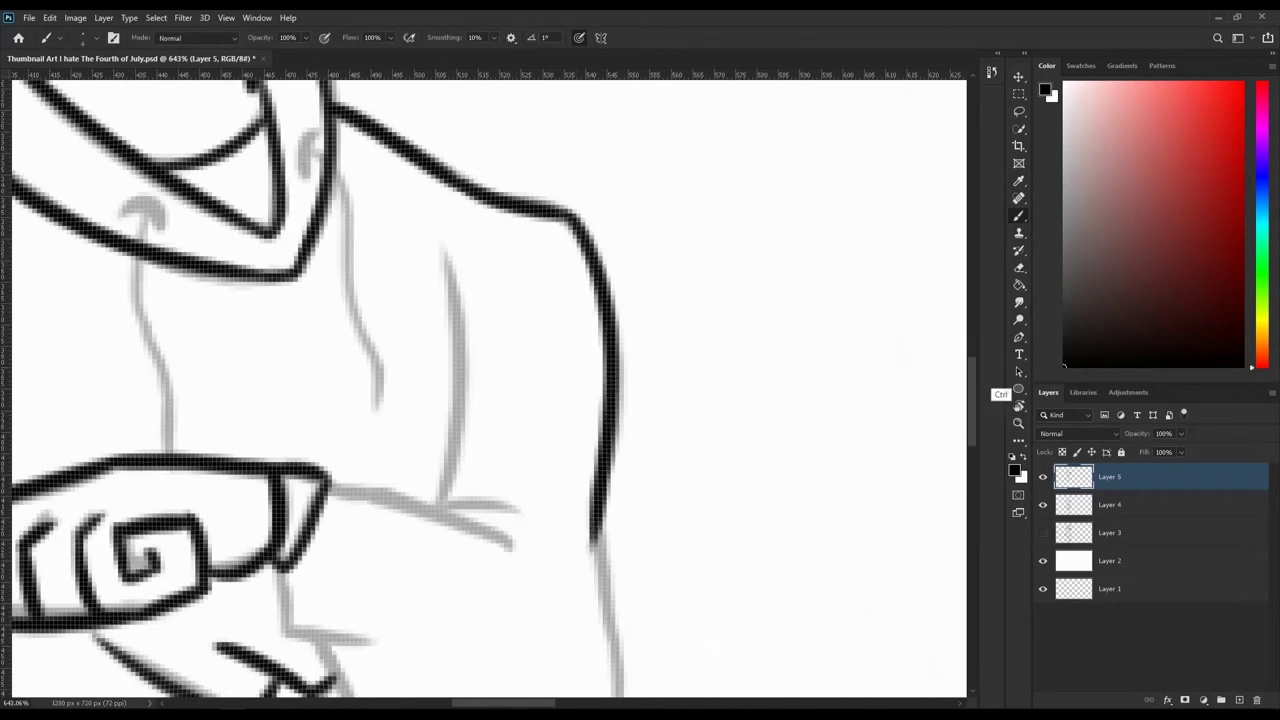
left_click_drag(568, 208, 602, 500)
scroll(490, 390, "down", 4)
mouse_move(598, 330)
left_mouse_down()
mouse_move(618, 550)
mouse_move(445, 556)
left_mouse_up()
left_click_drag(610, 515, 445, 560)
Step: Ink the right arm's remaining lines: the hand edge, the forearm's upper edge and the inner sleeve line
scroll(490, 390, "left", 3)
left_click_drag(470, 448, 555, 536)
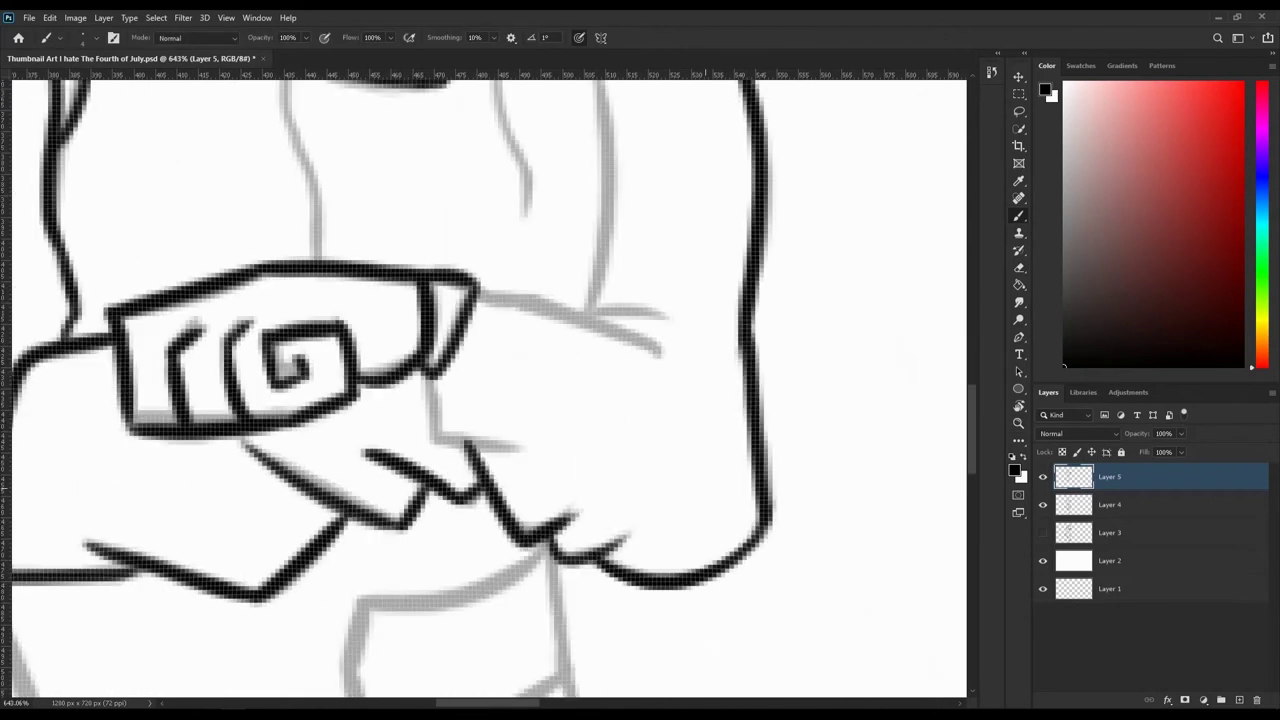
scroll(490, 390, "up", 1)
key("ctrl+z")
left_click_drag(425, 392, 525, 465)
key("ctrl+z")
scroll(490, 390, "up", 1)
left_click_drag(430, 452, 525, 535)
left_click_drag(478, 378, 662, 436)
left_click_drag(592, 112, 598, 400)
Step: Ink the left side of the hoodie's torso from below the forearm to the hem
scroll(580, 520, "down", 4)
scroll(577, 560, "up", 6)
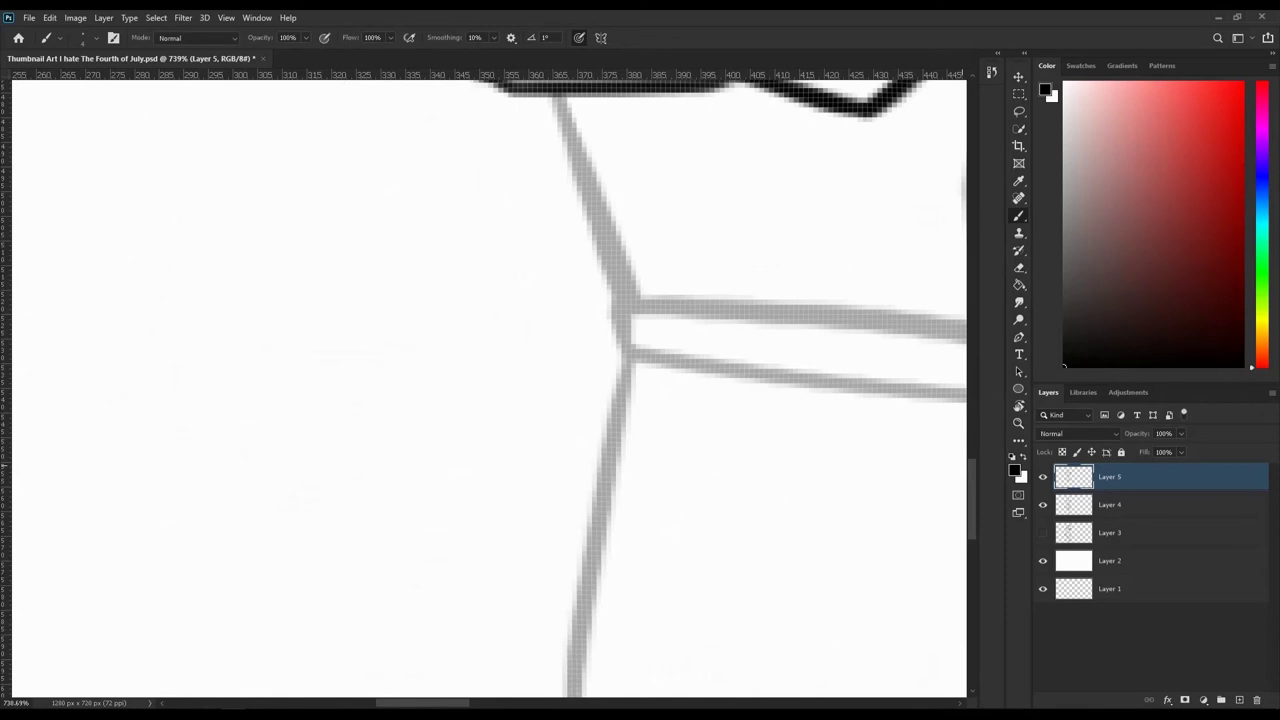
scroll(490, 390, "up", 2)
mouse_move(548, 226)
left_mouse_down()
mouse_move(614, 357)
mouse_move(658, 508)
left_mouse_up()
key("ctrl+z")
left_click_drag(560, 226, 634, 440)
mouse_move(574, 280)
left_mouse_down()
mouse_move(634, 440)
mouse_move(624, 492)
left_mouse_up()
key("ctrl+z")
Step: Ink the right side of the torso and both edges of the hoodie's hem band
scroll(490, 390, "right", 5)
left_click_drag(96, 430, 588, 480)
left_click_drag(588, 480, 695, 380)
key("ctrl+z")
left_click_drag(588, 482, 690, 388)
key("ctrl+z")
mouse_move(588, 482)
left_mouse_down()
mouse_move(715, 365)
mouse_move(720, 632)
left_mouse_up()
scroll(490, 390, "up", 3)
scroll(490, 390, "down", 3)
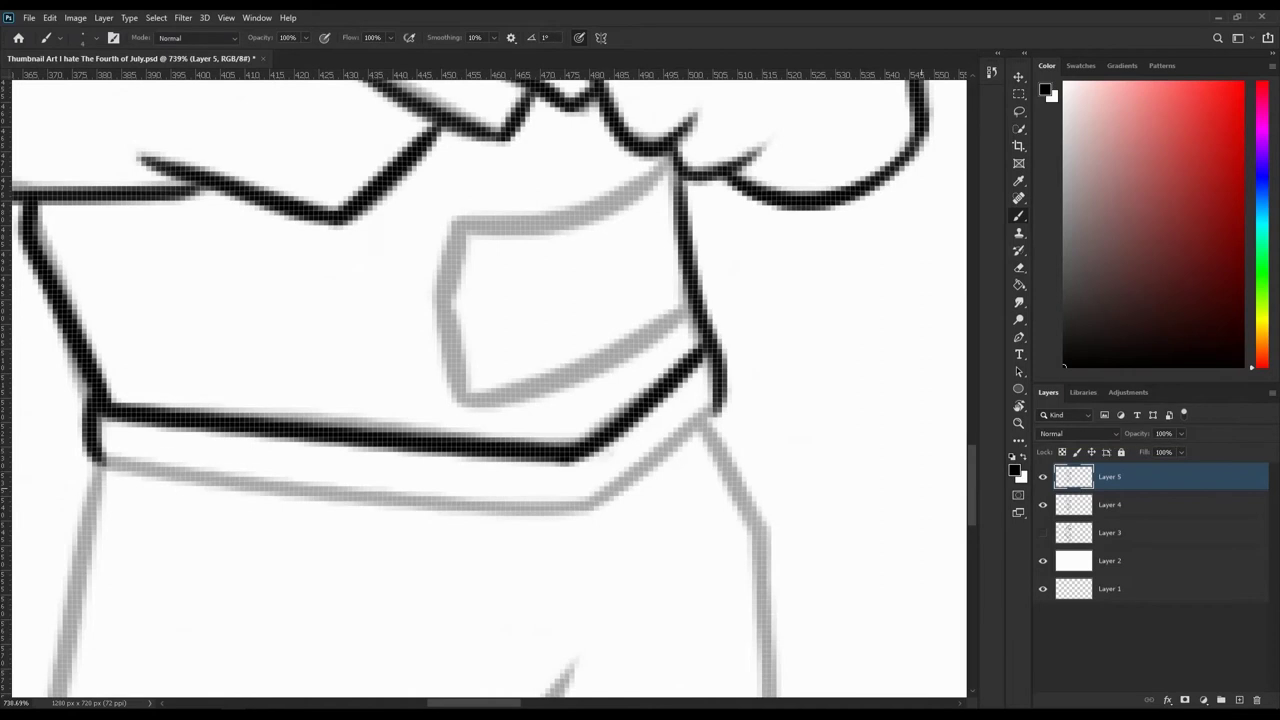
mouse_move(100, 465)
left_mouse_down()
mouse_move(600, 508)
mouse_move(715, 395)
left_mouse_up()
Step: Start inking the trouser contours below the hoodie's hem, following the grey sketch
key("z")
scroll(626, 330, "down", 5)
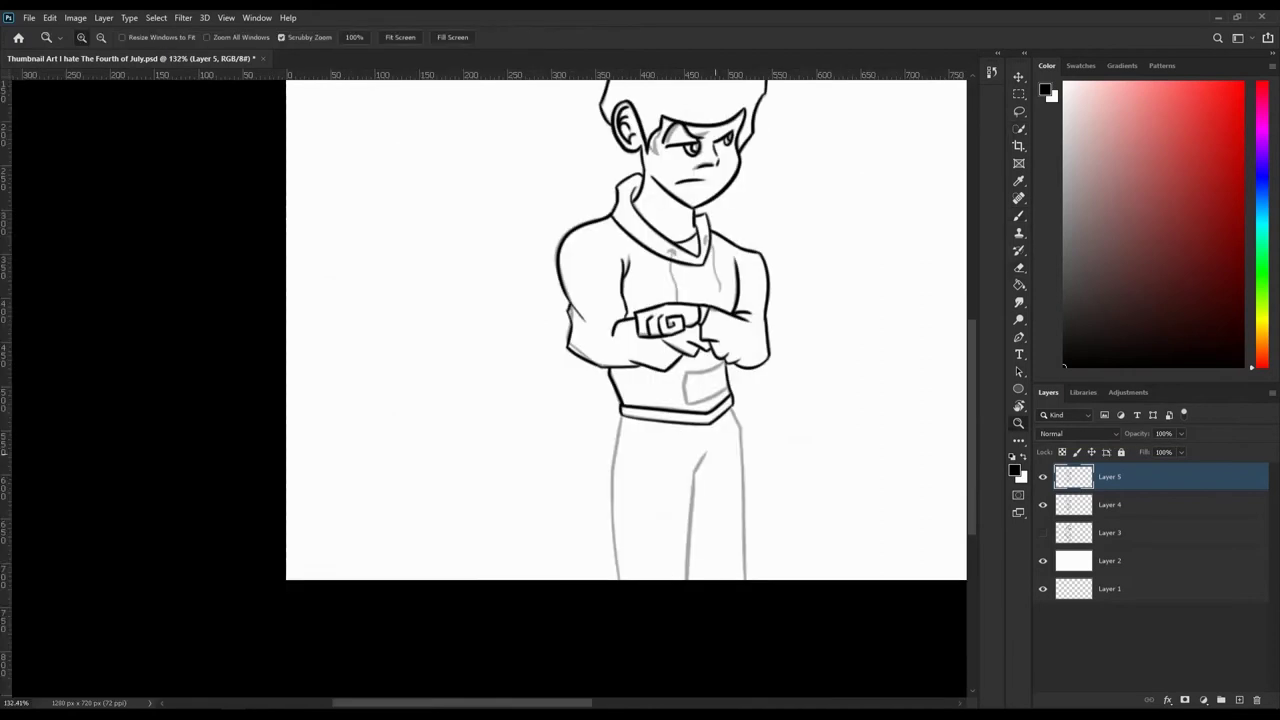
scroll(680, 480, "up", 5)
key("b")
left_click_drag(674, 228, 691, 660)
left_click_drag(349, 245, 318, 690)
Step: Ink the remaining trouser leg lines down to the lower edge of the canvas
scroll(490, 390, "up", 6)
scroll(565, 430, "up", 4)
left_click_drag(586, 325, 678, 648)
scroll(490, 390, "down", 4)
left_click_drag(372, 285, 420, 598)
scroll(560, 390, "down", 5)
scroll(686, 440, "up", 6)
mouse_move(857, 251)
left_mouse_down()
mouse_move(714, 586)
mouse_move(886, 480)
left_mouse_up()
Step: Sketch a second head in grey on Layer 6, an oval with curved centre and eye guidelines, right of the inked figure
key("z")
scroll(490, 390, "down", 8)
key("b")
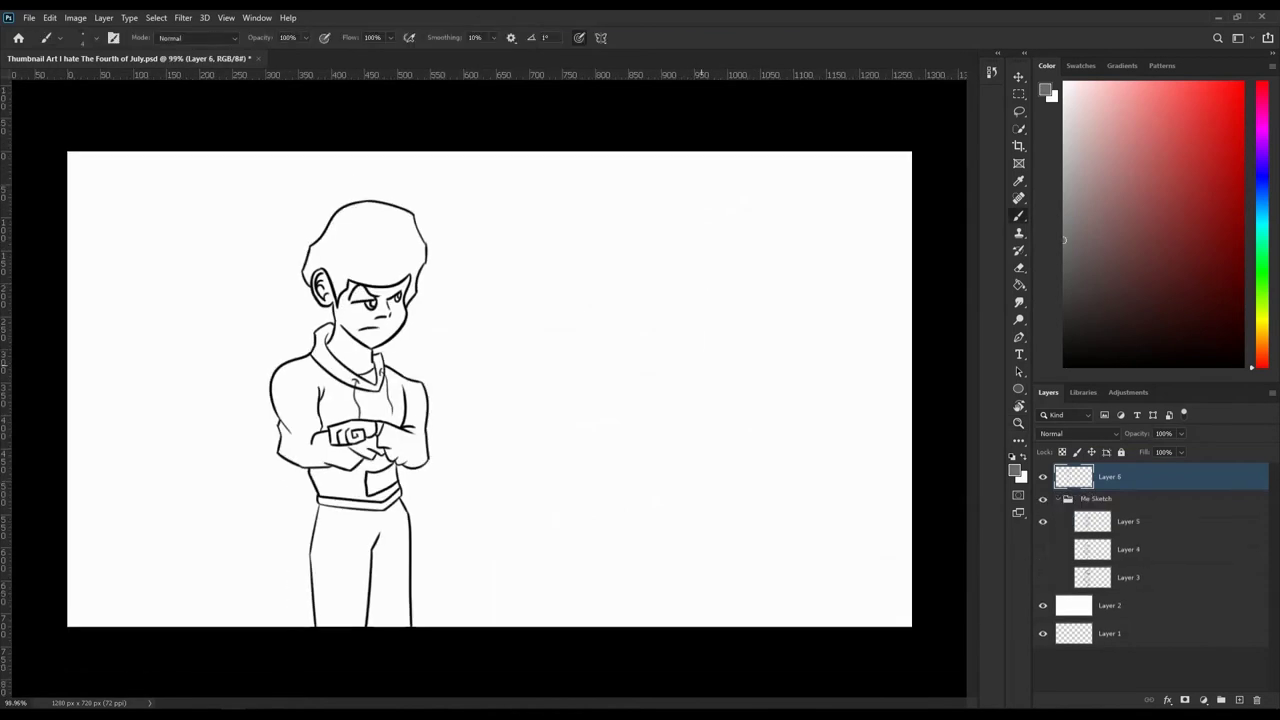
left_click_drag(724, 266, 702, 374)
left_click_drag(660, 312, 754, 320)
mouse_move(720, 266)
left_mouse_down()
mouse_move(690, 378)
mouse_move(750, 322)
left_mouse_up()
mouse_move(722, 266)
left_mouse_down()
mouse_move(752, 310)
mouse_move(752, 370)
left_mouse_up()
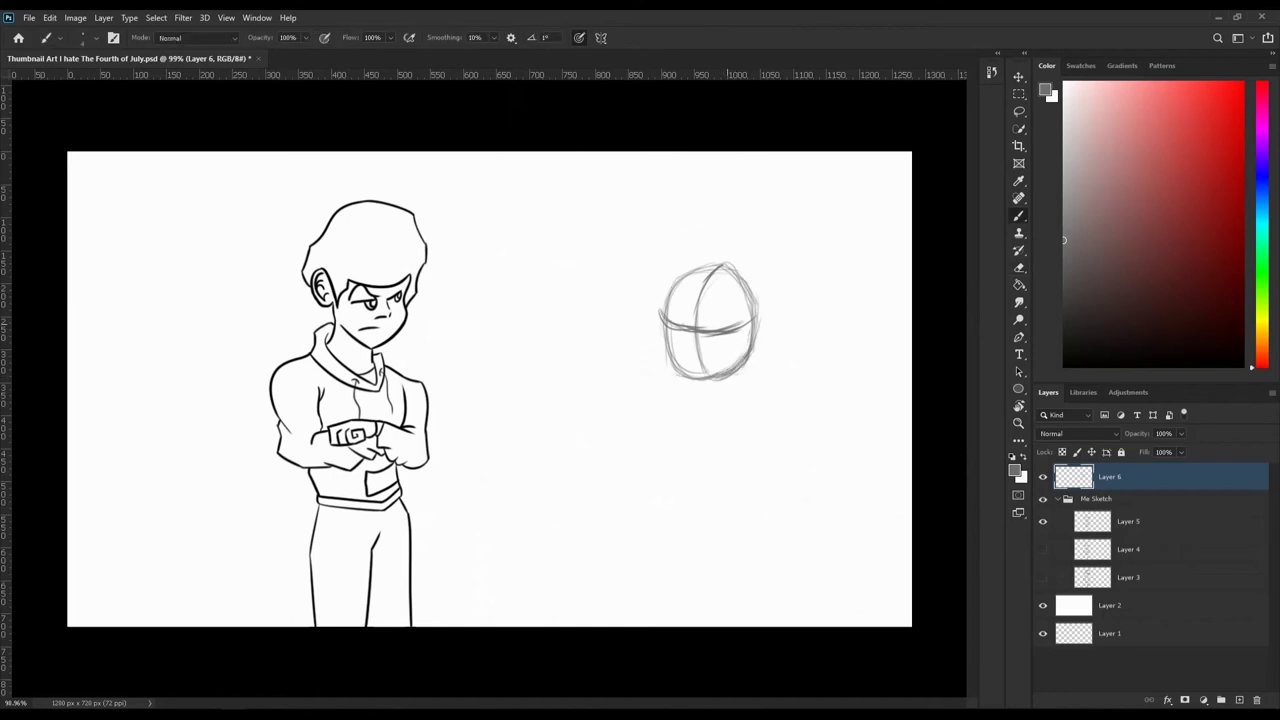
mouse_move(724, 377)
left_mouse_down()
mouse_move(674, 500)
mouse_move(762, 424)
mouse_move(768, 486)
left_mouse_up()
key("ctrl+z")
key("ctrl+z")
key("ctrl+z")
Step: Sketch the second figure's shoulders, torso sides and arm lines in grey below the head on Layer 6
left_click_drag(696, 390, 676, 450)
left_click_drag(765, 436, 769, 510)
left_click_drag(693, 389, 653, 410)
left_click_drag(653, 412, 655, 476)
left_click_drag(729, 421, 741, 512)
key("ctrl+z")
left_click_drag(672, 420, 668, 496)
key("ctrl+z")
left_click_drag(690, 392, 664, 404)
left_click_drag(642, 425, 648, 500)
key("e")
mouse_move(664, 404)
left_mouse_down()
mouse_move(690, 392)
mouse_move(670, 508)
mouse_move(678, 626)
left_mouse_up()
key("b")
key("ctrl+z")
Step: Enlarge the second figure's sketch slightly and move it higher on the canvas with Free Transform
key("ctrl+t")
left_click_drag(770, 432, 790, 412)
key("Return")
Step: Sketch the second figure's outer and inner leg lines down to the lower edge of the canvas
left_click_drag(673, 576, 678, 626)
left_click_drag(694, 510, 718, 624)
left_click_drag(763, 506, 765, 626)
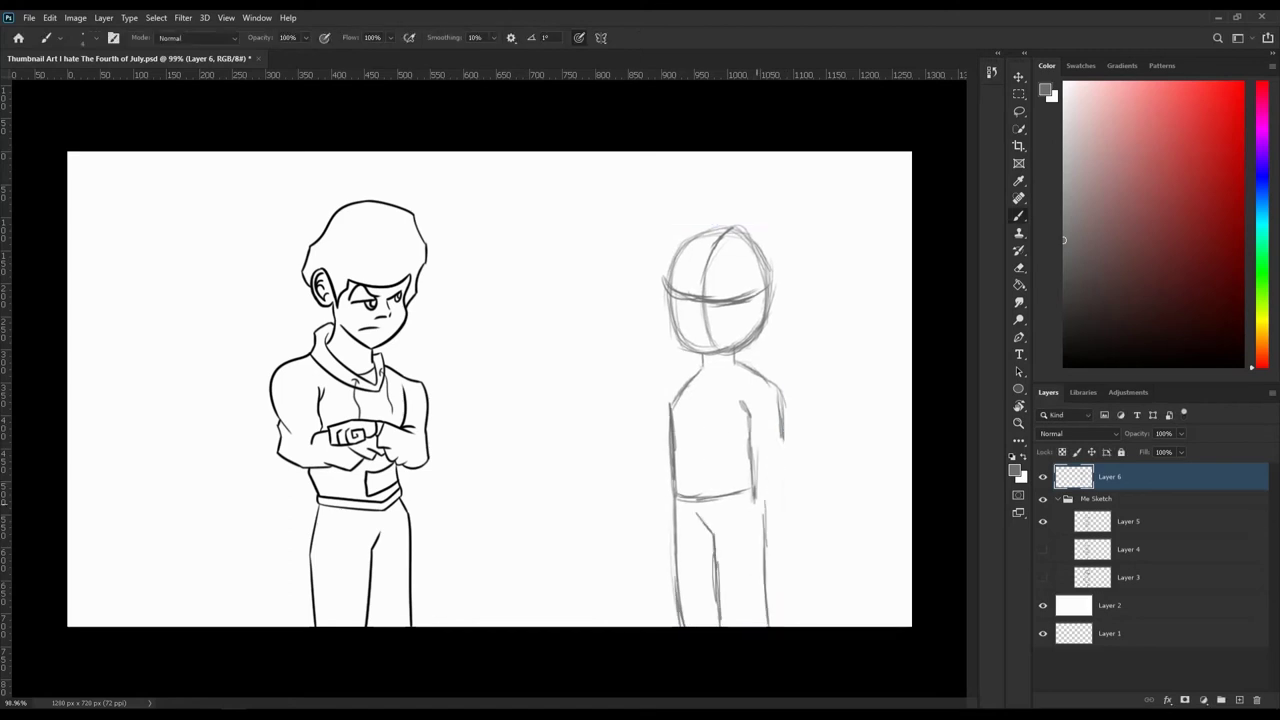
Step: Sketch the outer line of the second figure's right-hand arm and a blocky fist beside the hip
left_click_drag(778, 416, 784, 520)
scroll(680, 462, "up", 5)
mouse_move(759, 495)
left_mouse_down()
mouse_move(756, 513)
mouse_move(789, 556)
left_mouse_up()
scroll(484, 388, "down", 5)
Step: Erase the waistline and the sketch lines that overlap the hand on the second figure
scroll(484, 388, "up", 3)
key("e")
left_click_drag(734, 516, 788, 508)
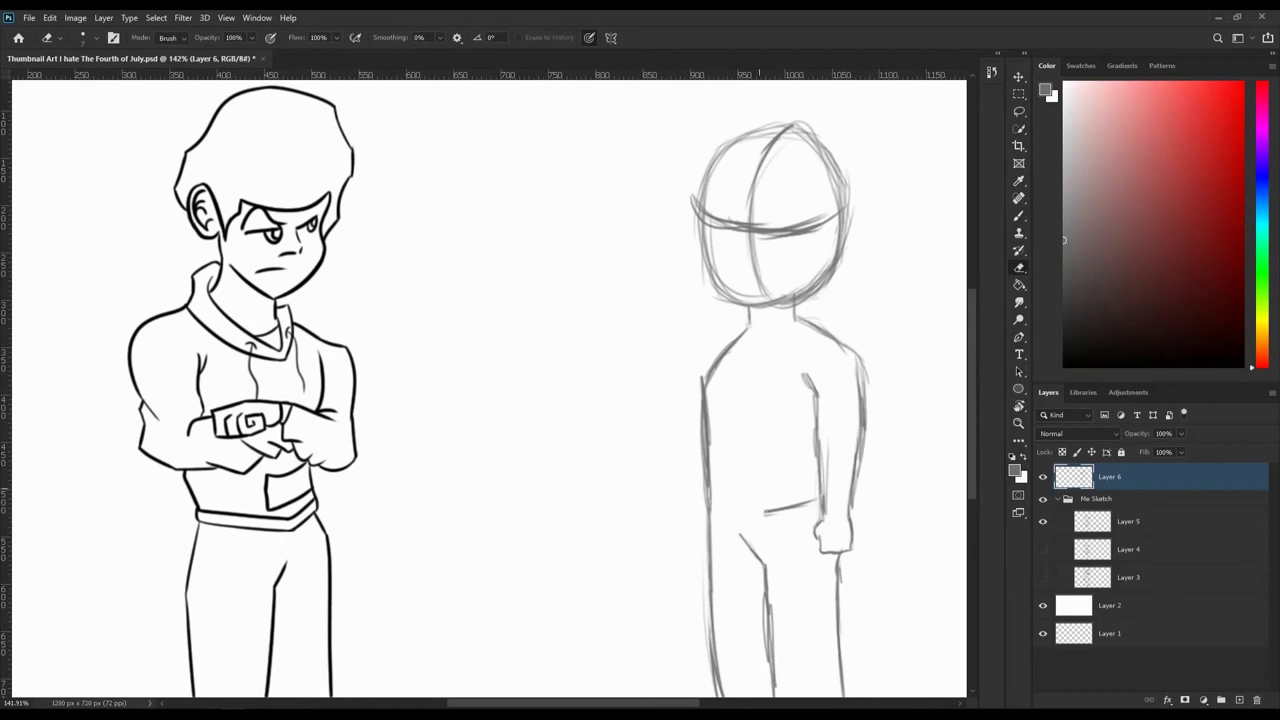
key("b")
scroll(484, 388, "up", 3)
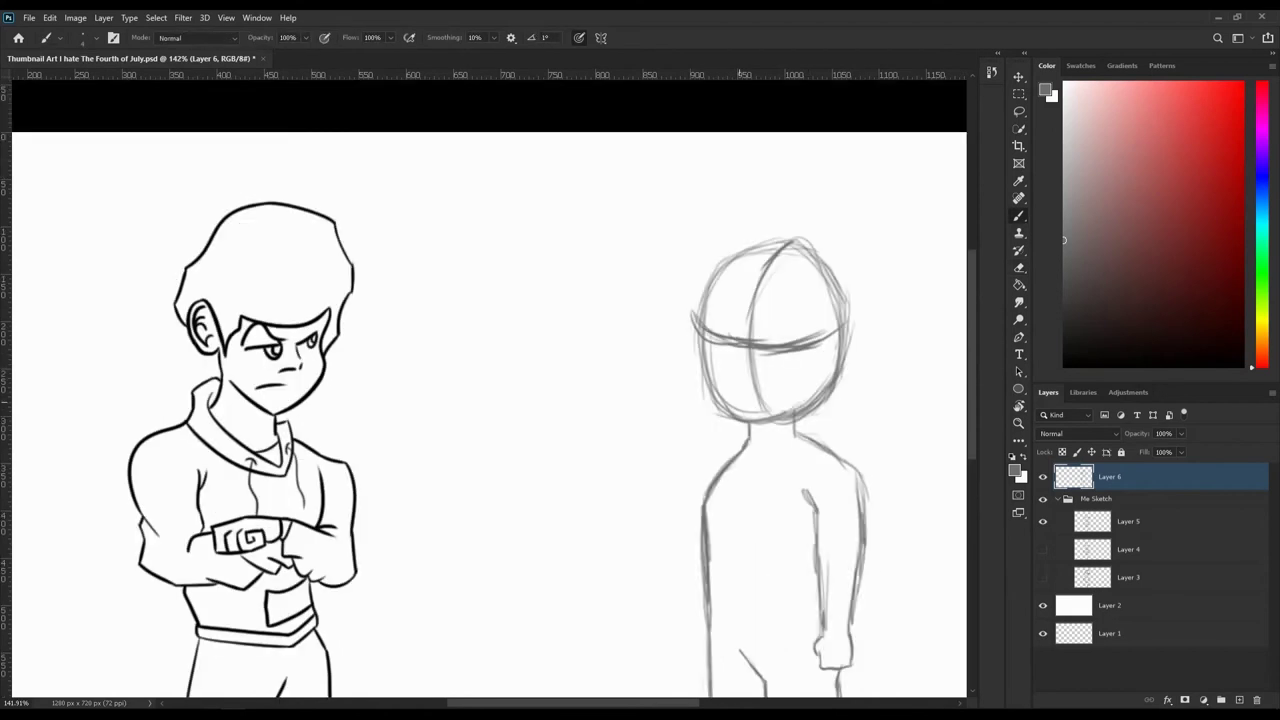
left_click_drag(719, 340, 733, 414)
key("ctrl+z")
key("ctrl+z")
scroll(770, 320, "up", 5)
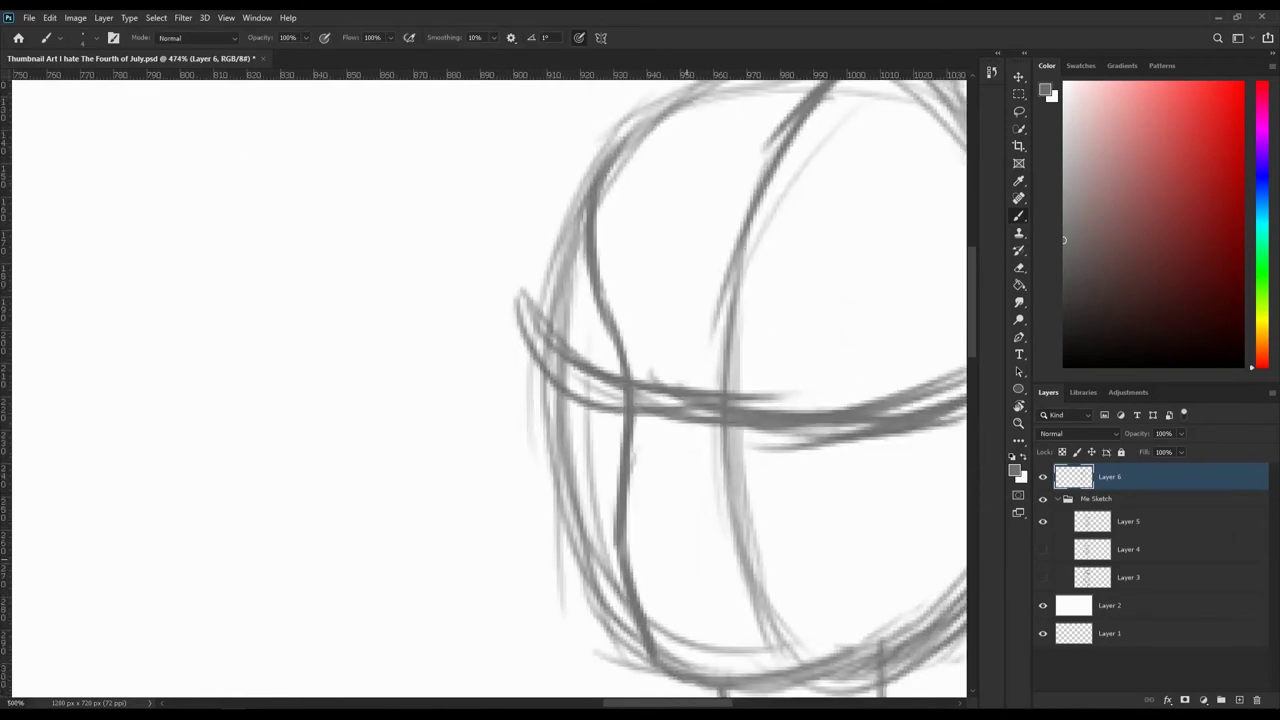
scroll(770, 320, "down", 3)
key("ctrl+z")
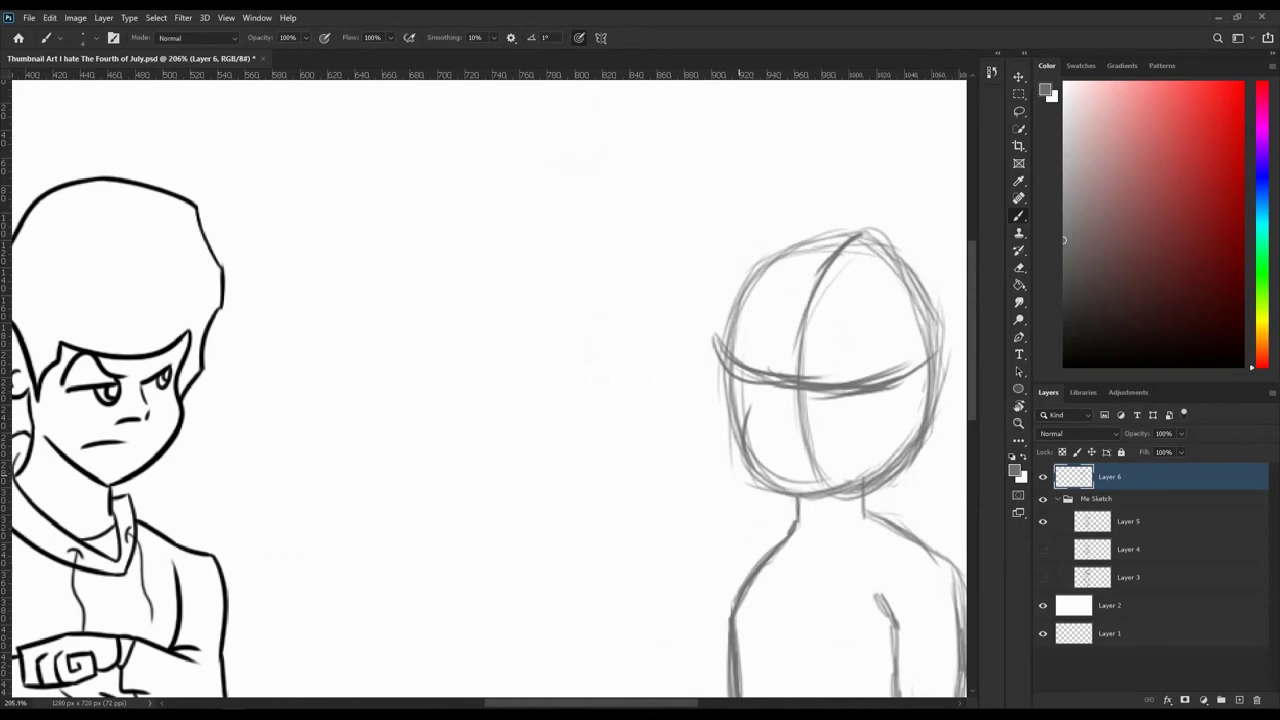
Step: Sketch a firmer head contour over the oval, with sides pinched in at eye level and a rounded jaw and crown
left_click_drag(766, 488, 740, 322)
left_click_drag(744, 386, 780, 490)
scroll(600, 400, "right", 5)
mouse_move(684, 404)
left_mouse_down()
mouse_move(662, 462)
mouse_move(697, 320)
left_mouse_up()
left_click_drag(506, 340, 668, 238)
left_click_drag(700, 378, 622, 238)
Step: Erase the stray construction lines outside the second figure's new head contour
key("e")
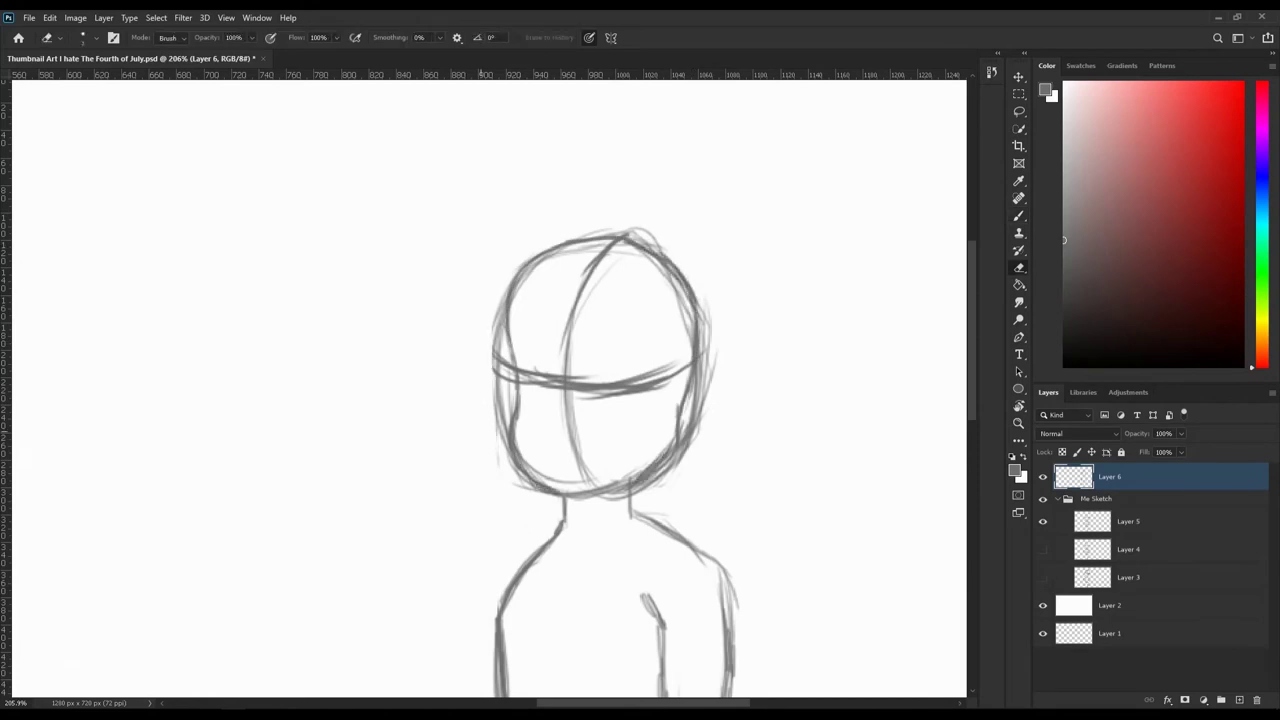
left_click_drag(492, 300, 510, 450)
mouse_move(712, 305)
left_mouse_down()
mouse_move(660, 490)
mouse_move(570, 492)
mouse_move(585, 495)
left_mouse_up()
scroll(631, 250, "down", 5)
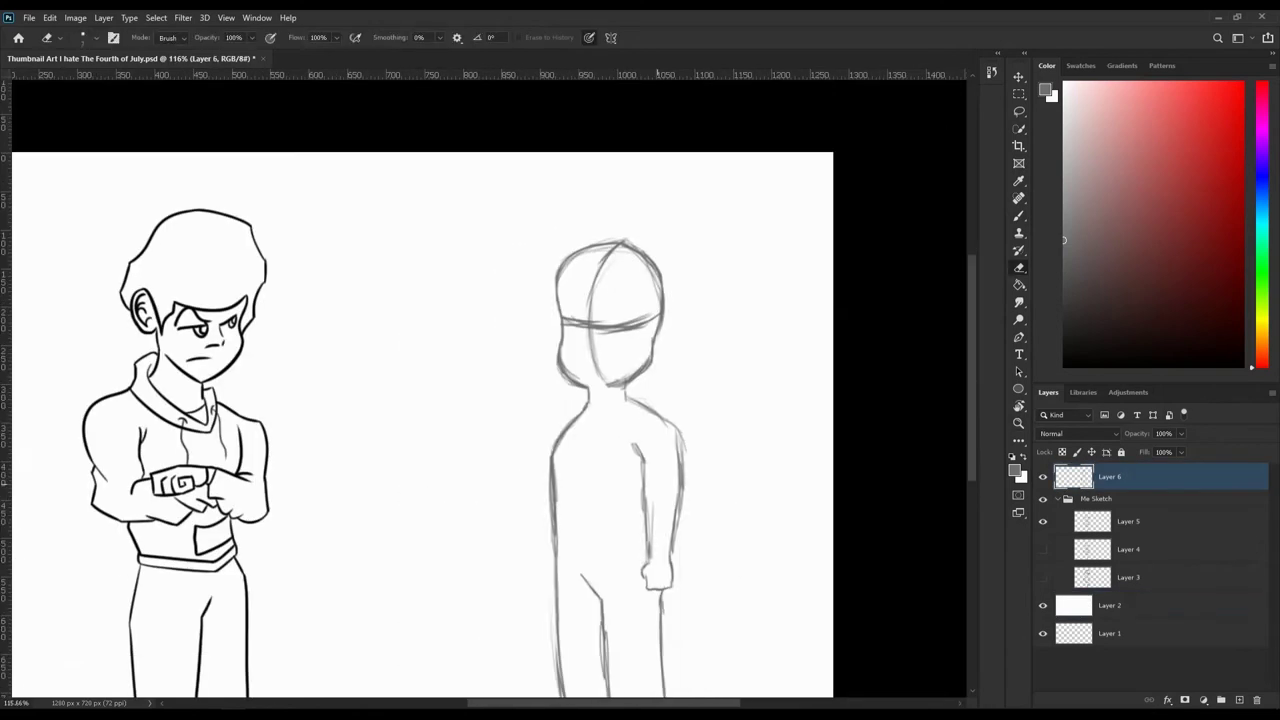
Step: Sketch the mask's brow line, a slanted strip down the forehead and diagonal wrap lines across the right side
scroll(606, 310, "up", 6)
key("b")
left_click_drag(650, 150, 612, 360)
key("ctrl+z")
left_click_drag(455, 288, 590, 300)
left_click_drag(615, 220, 595, 293)
left_click_drag(683, 108, 548, 305)
left_click_drag(662, 150, 802, 245)
left_click_drag(638, 205, 782, 288)
Step: Sketch a slanted, curved mouth shape on the lower right of the masked face
mouse_move(545, 518)
left_mouse_down()
mouse_move(542, 462)
mouse_move(668, 392)
left_mouse_up()
left_click_drag(548, 515, 640, 505)
left_click_drag(675, 380, 655, 418)
left_click_drag(605, 520, 722, 372)
Step: Sketch a rectangular left eye opening and a rounded right one, and erase the guidelines inside them
mouse_move(726, 328)
left_mouse_down()
mouse_move(610, 342)
mouse_move(724, 312)
left_mouse_up()
left_click_drag(480, 362, 580, 305)
key("e")
left_click_drag(530, 345, 555, 315)
left_click_drag(685, 270, 722, 292)
key("b")
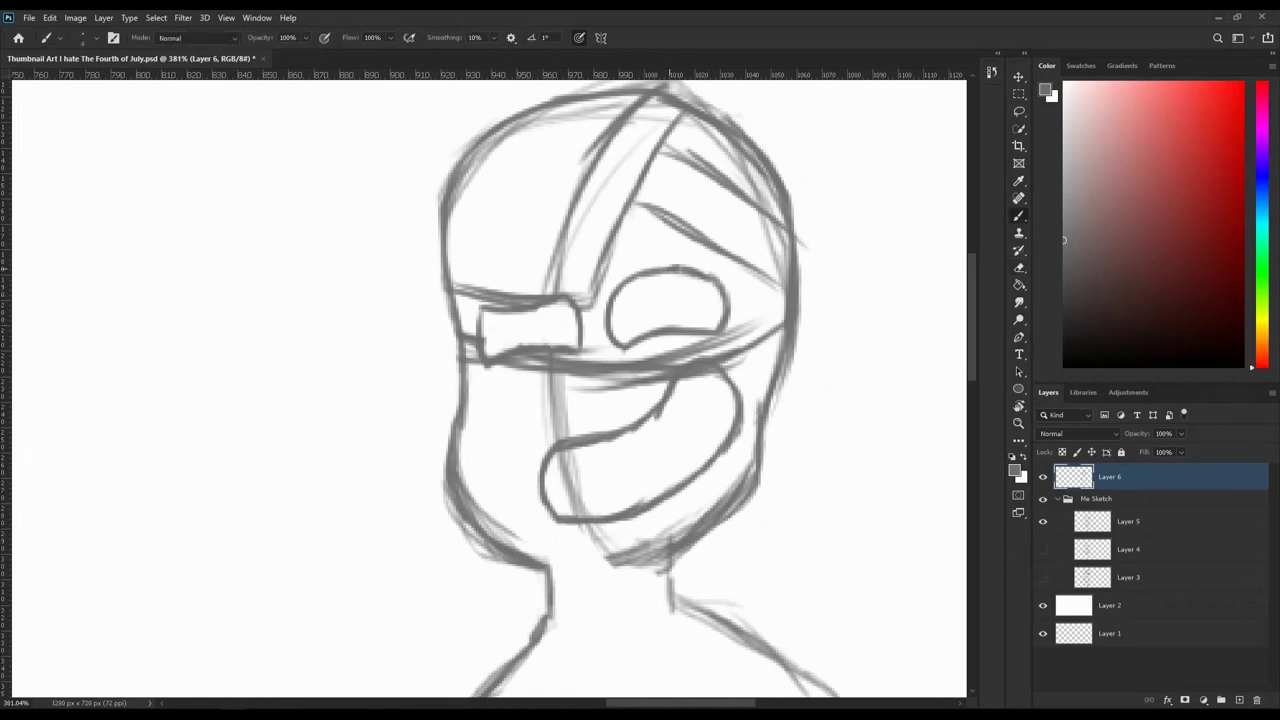
Step: Erase the slanted mouth and start sketching a wider grin centred on the lower face
scroll(911, 430, "down", 2)
key("e")
left_click_drag(615, 460, 760, 420)
key("b")
left_click_drag(615, 398, 660, 538)
left_click_drag(570, 440, 683, 428)
left_click_drag(562, 450, 600, 500)
key("ctrl+z")
Step: Complete the wide grin's outline with creased corners and a line dividing the teeth
mouse_move(660, 438)
left_mouse_down()
mouse_move(683, 426)
mouse_move(722, 486)
left_mouse_up()
mouse_move(560, 440)
left_mouse_down()
mouse_move(664, 516)
mouse_move(716, 466)
left_mouse_up()
mouse_move(564, 470)
left_mouse_down()
mouse_move(588, 494)
mouse_move(628, 485)
mouse_move(636, 510)
mouse_move(662, 474)
left_mouse_up()
key("e")
key("b")
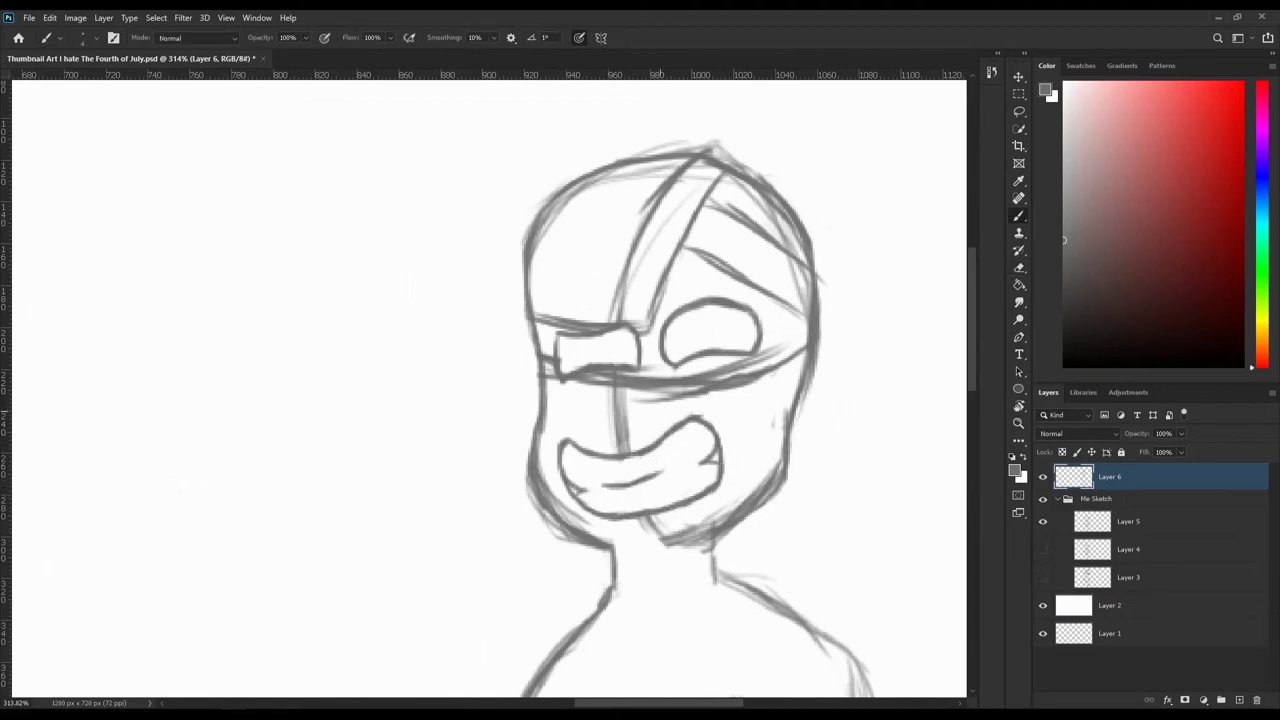
Step: Sketch diagonal wrap lines across the cheeks and chin around the grin
scroll(680, 400, "down", 5)
scroll(680, 400, "up", 5)
left_click_drag(756, 406, 808, 342)
left_click_drag(704, 396, 792, 444)
left_click_drag(628, 386, 678, 434)
left_click_drag(716, 486, 748, 508)
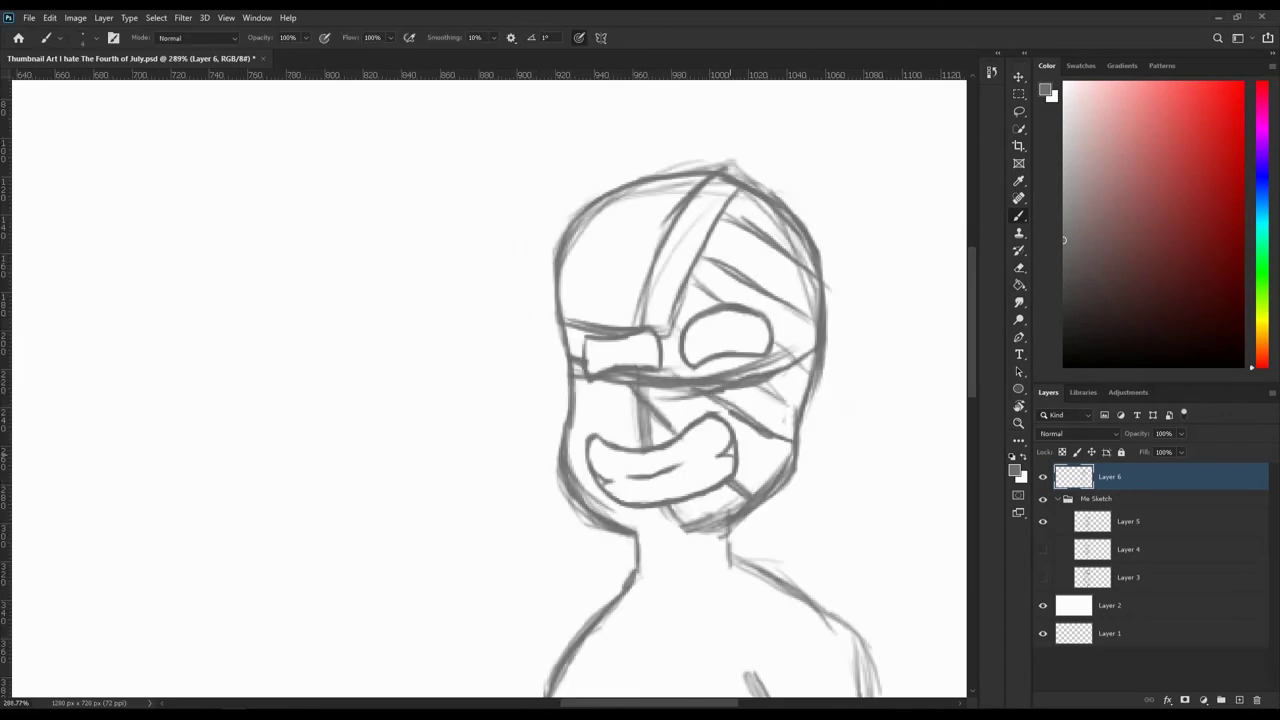
scroll(634, 308, "down", 5)
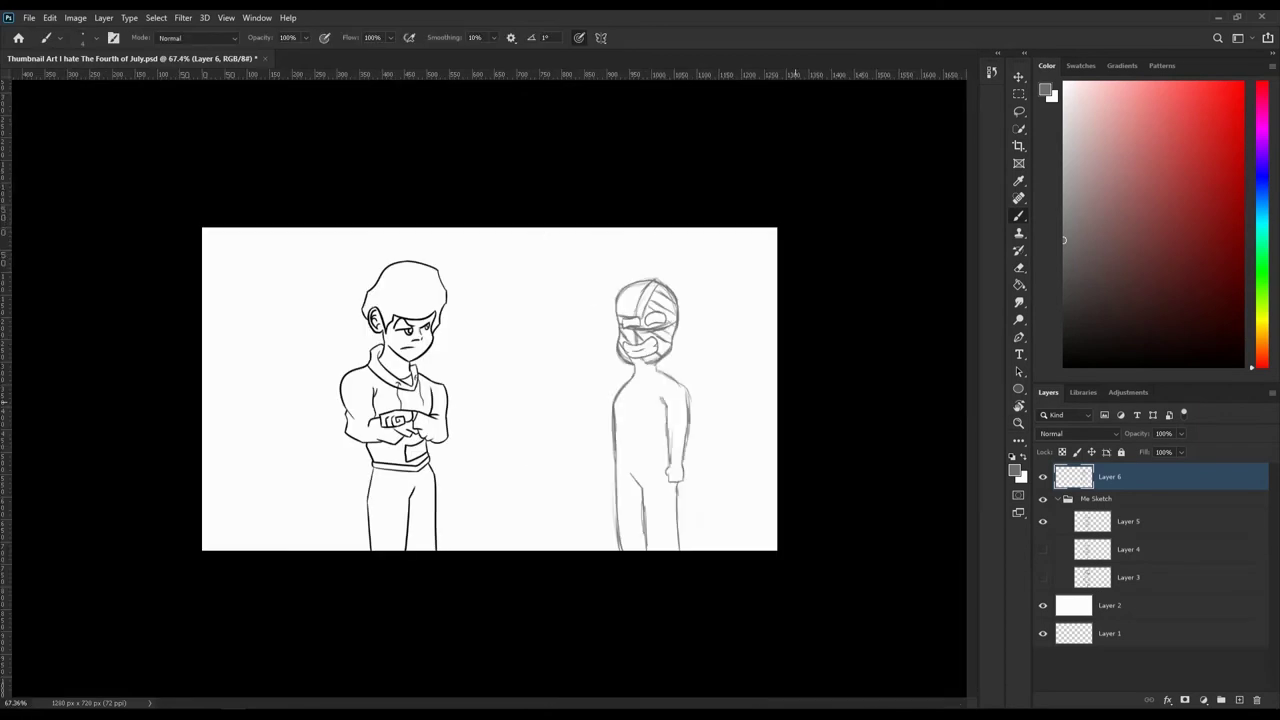
Step: Create a new layer above Layer 6 and sample the dark grey line colour from the first figure's Layer 4
key("ctrl+shift+alt+n")
scroll(364, 350, "up", 7)
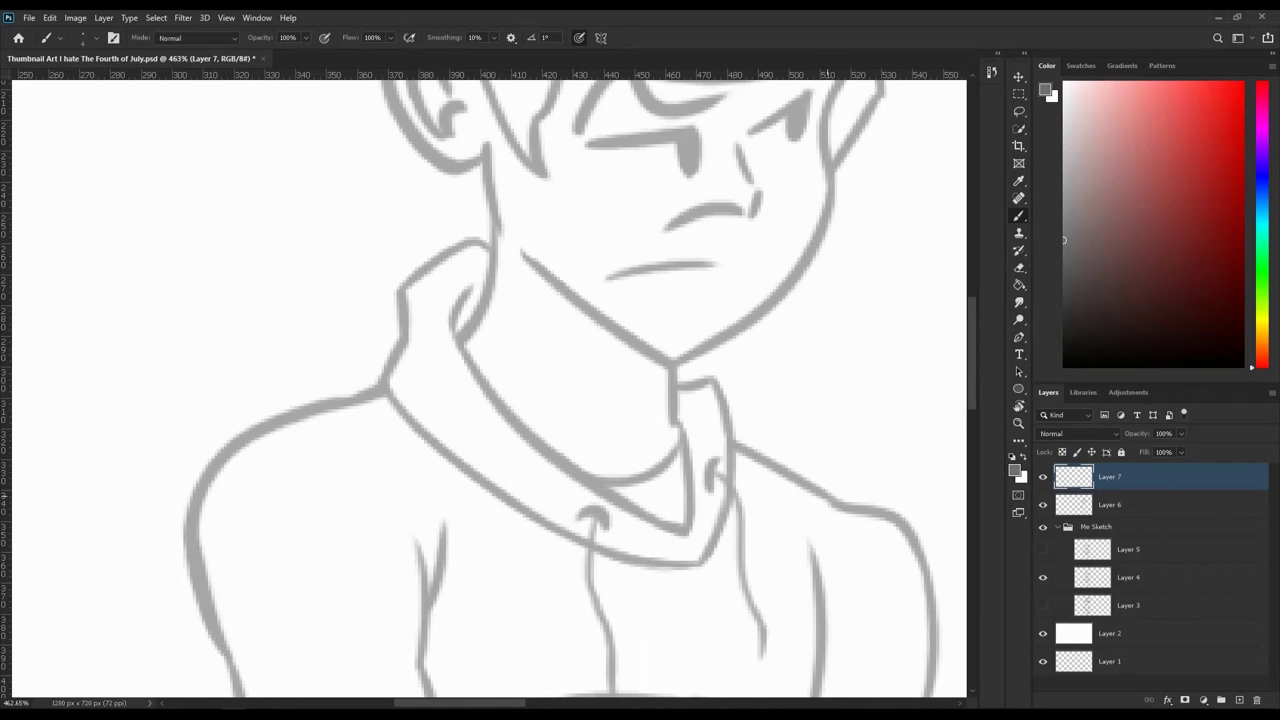
left_click(498, 409, "alt")
left_click(815, 500, "ctrl")
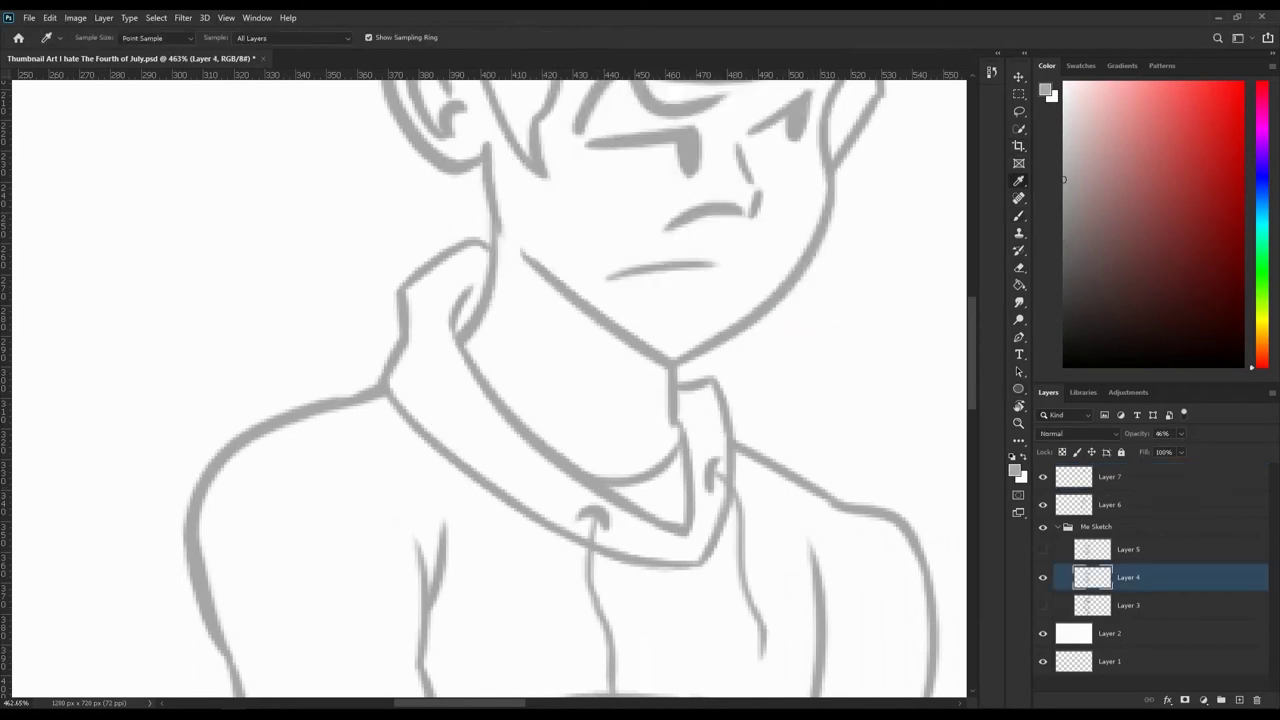
key("0")
scroll(484, 388, "down", 5)
scroll(484, 388, "right", 5)
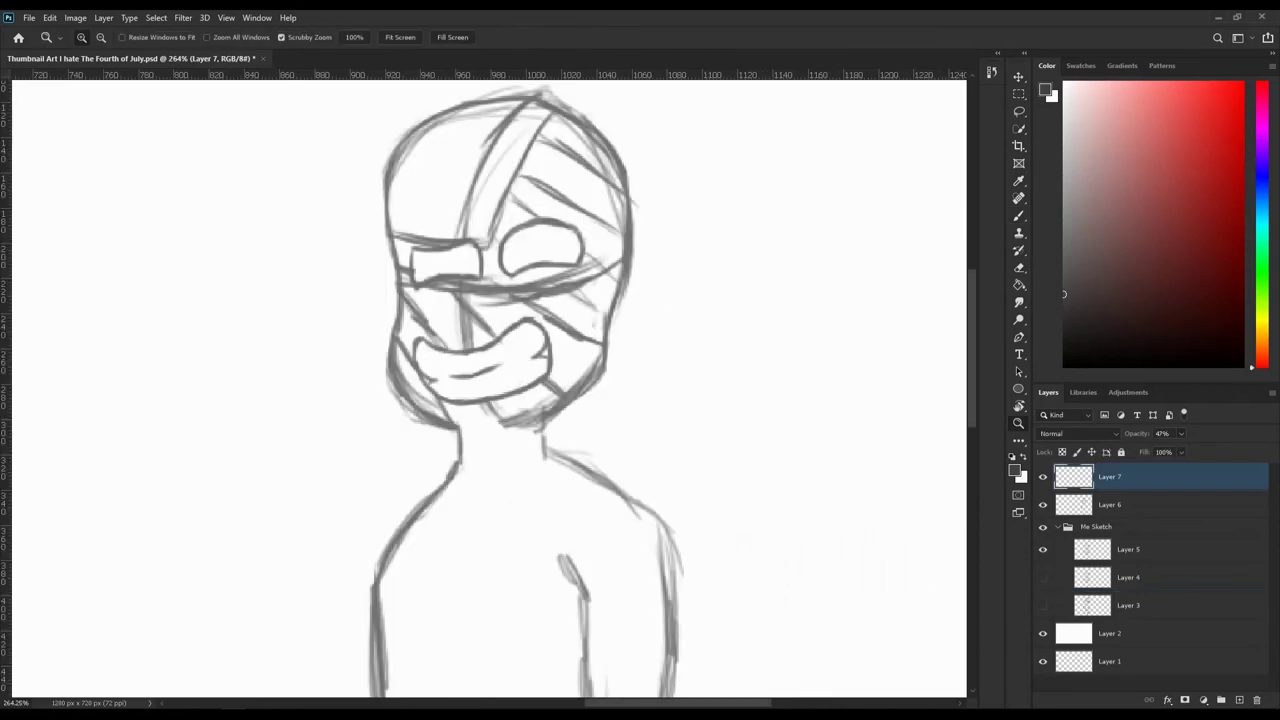
Step: Fade the Layer 6 sketch and set Layer 7 to 100% opacity, ready for inking with the brush
scroll(484, 388, "up", 2)
key("0")
key("b")
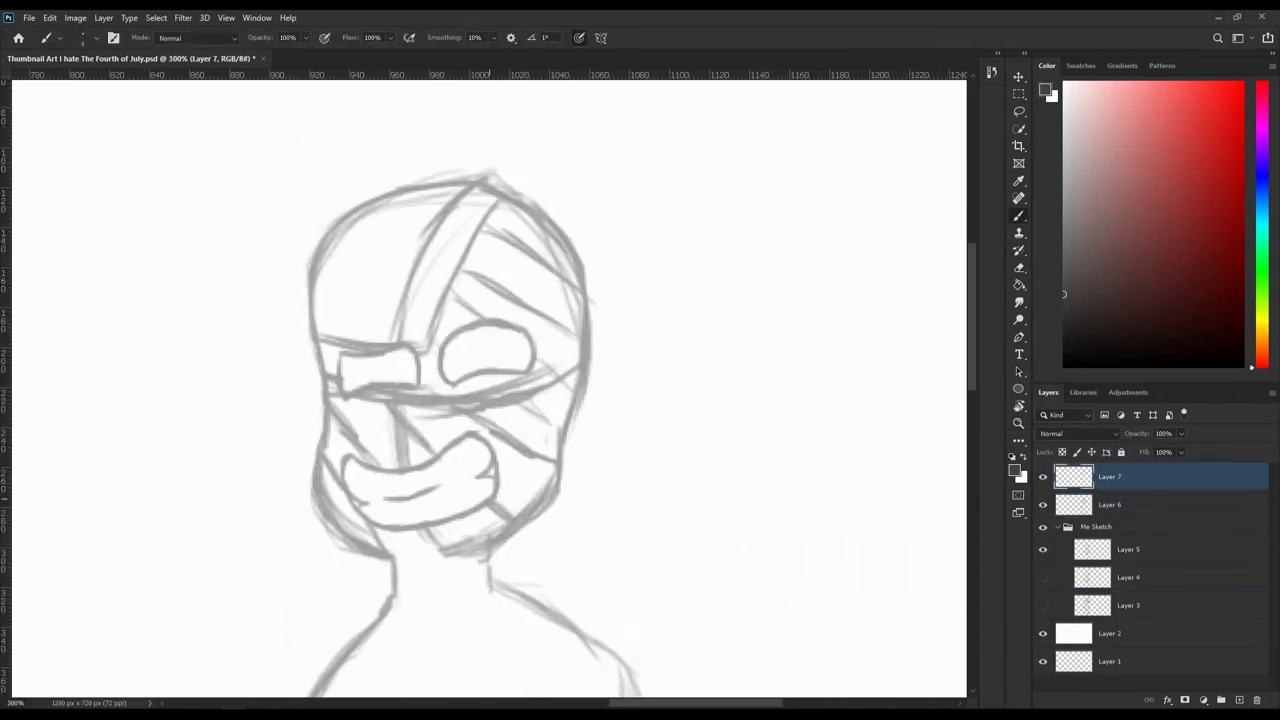
Step: Ink the lower right jaw of the masked head on Layer 7, following the faded sketch
scroll(484, 388, "up", 3)
key("ctrl+z")
mouse_move(596, 420)
left_mouse_down()
mouse_move(410, 566)
mouse_move(591, 468)
left_mouse_up()
mouse_move(588, 371)
left_mouse_down()
mouse_move(590, 460)
mouse_move(541, 506)
left_mouse_up()
scroll(618, 456, "up", 3)
scroll(484, 388, "down", 5)
scroll(484, 388, "up", 4)
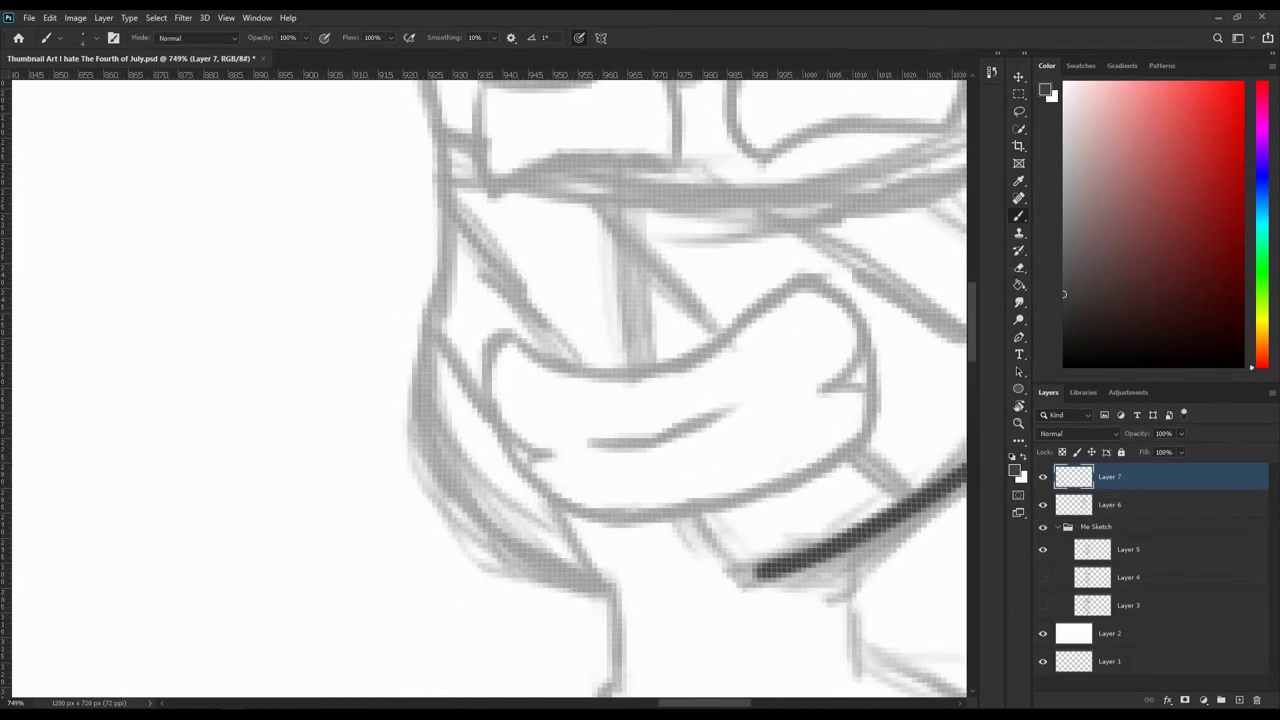
Step: Ink the lower left jaw of the masked head down to the neck, redoing strokes that stray from the sketch
left_click_drag(430, 165, 640, 605)
key("ctrl+z")
left_click_drag(586, 591, 634, 597)
key("ctrl+z")
left_click_drag(428, 443, 600, 594)
Step: Ink the left contour of the masked head from the cheek up over the forehead
key("z")
scroll(857, 449, "down", 4)
scroll(820, 400, "up", 4)
scroll(700, 400, "down", 2)
key("b")
left_click_drag(505, 450, 632, 230)
left_click_drag(705, 225, 880, 160)
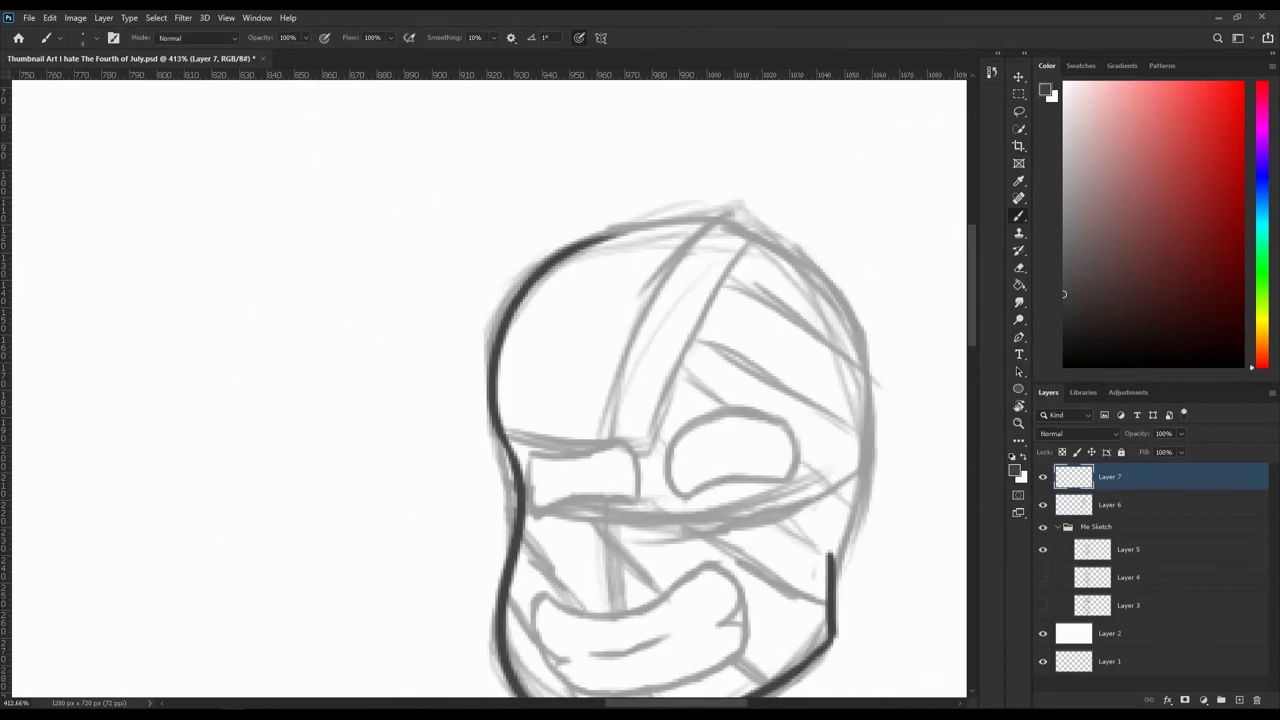
Step: Ink the crown and right side of the masked head, joining the contour to the jaw line
key("ctrl+z")
left_click_drag(590, 230, 830, 572)
key("ctrl+z")
scroll(580, 450, "right", 3)
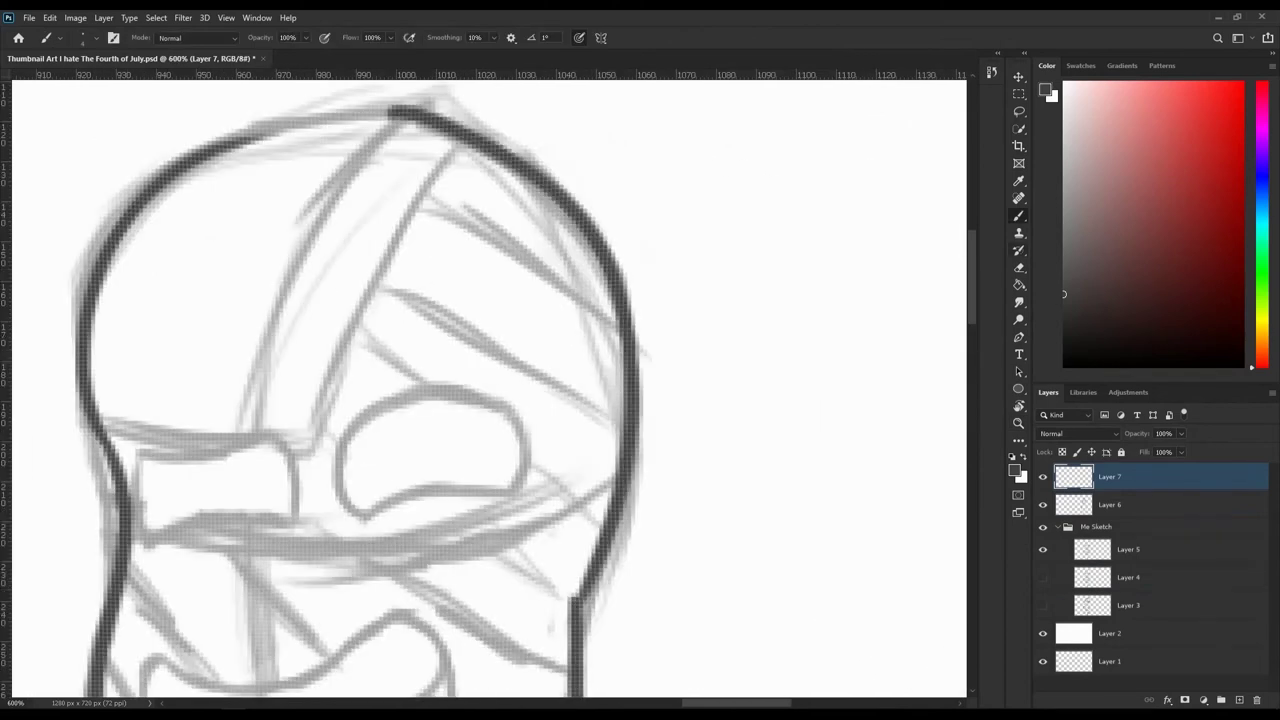
key("ctrl+minus")
key("e")
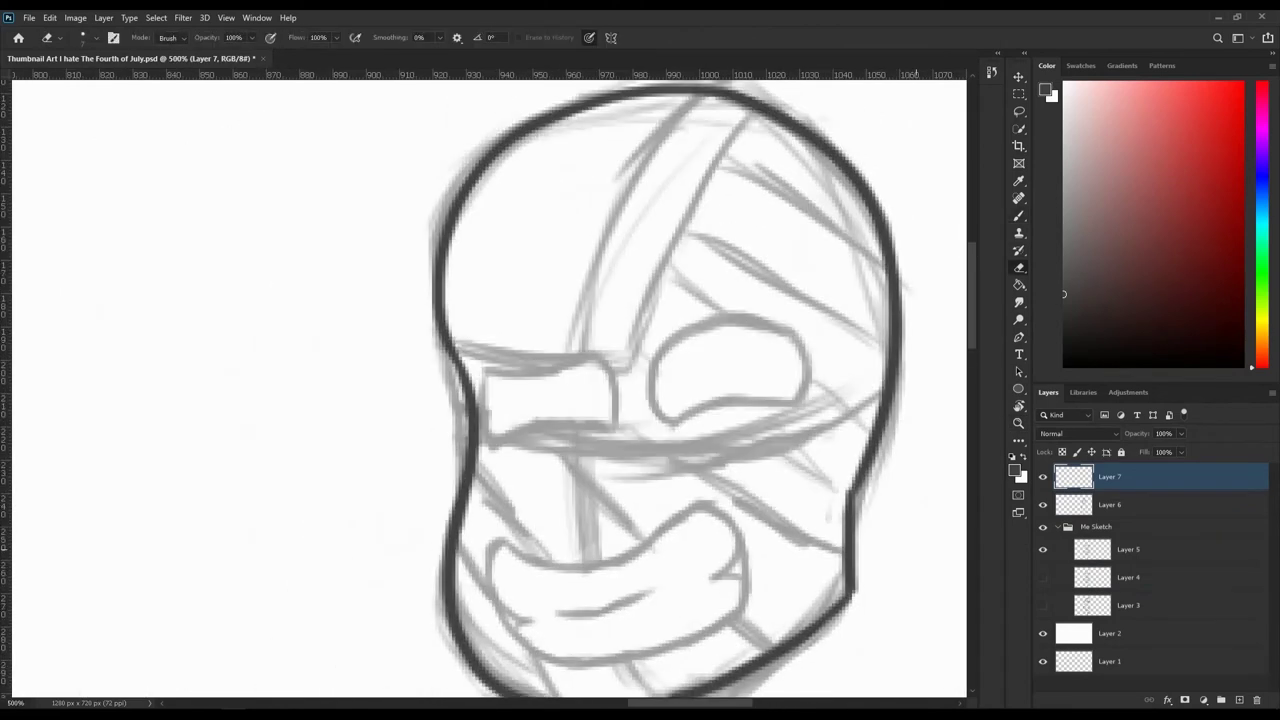
key("b")
mouse_move(452, 348)
left_mouse_down()
mouse_move(622, 362)
mouse_move(518, 448)
mouse_move(612, 418)
left_mouse_up()
key("ctrl+z")
key("ctrl+z")
Step: Ink the mask's brow line, the left eye opening and the slanted edge of the forehead strip
mouse_move(590, 318)
left_mouse_down()
mouse_move(626, 410)
mouse_move(756, 120)
mouse_move(766, 292)
left_mouse_up()
left_click_drag(722, 358, 888, 465)
key("ctrl+z")
scroll(690, 390, "down", 3)
key("ctrl+z")
Step: Ink diagonal wrap lines from the forehead strip to the head's right edge, erasing the overshoot
mouse_move(720, 188)
left_mouse_down()
mouse_move(905, 310)
mouse_move(893, 295)
left_mouse_up()
key("e")
left_click_drag(902, 300, 902, 326)
key("b")
left_click_drag(696, 231, 918, 409)
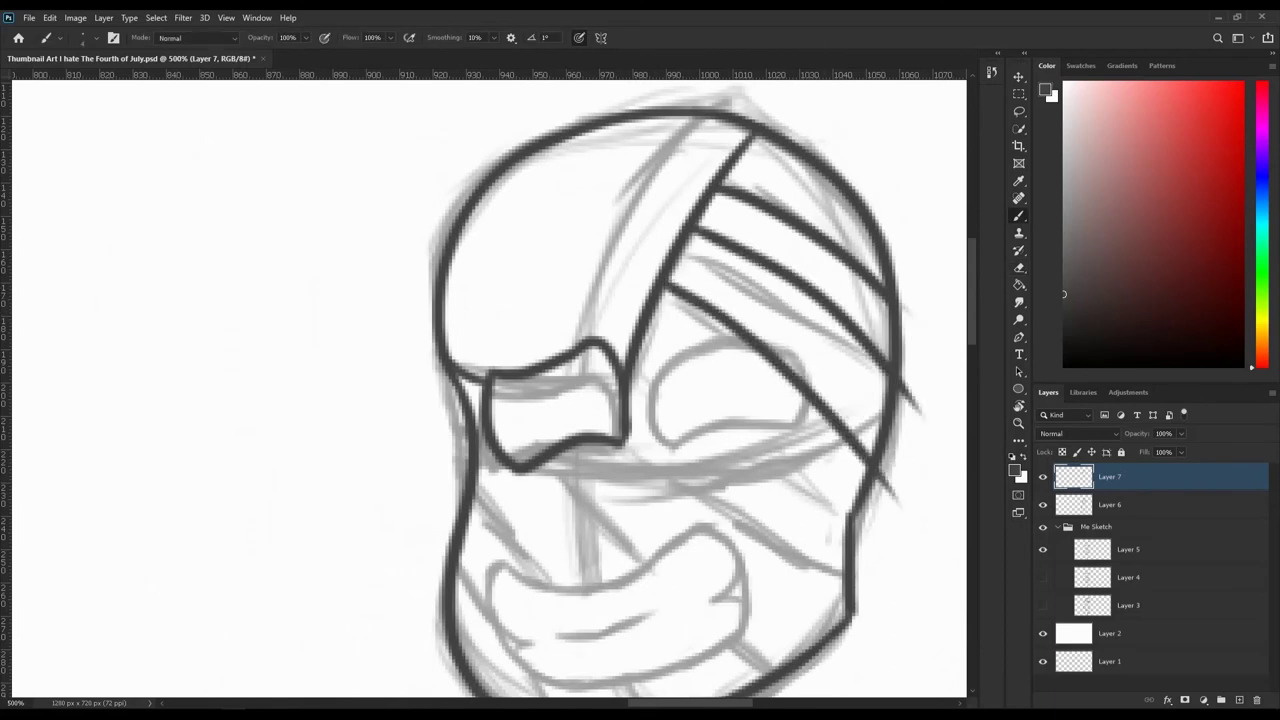
Step: Ink the rounded right eye opening and replace the lowest wrap line with a short one ending at the eye
mouse_move(662, 442)
left_mouse_down()
mouse_move(800, 372)
mouse_move(658, 444)
left_mouse_up()
key("ctrl+z")
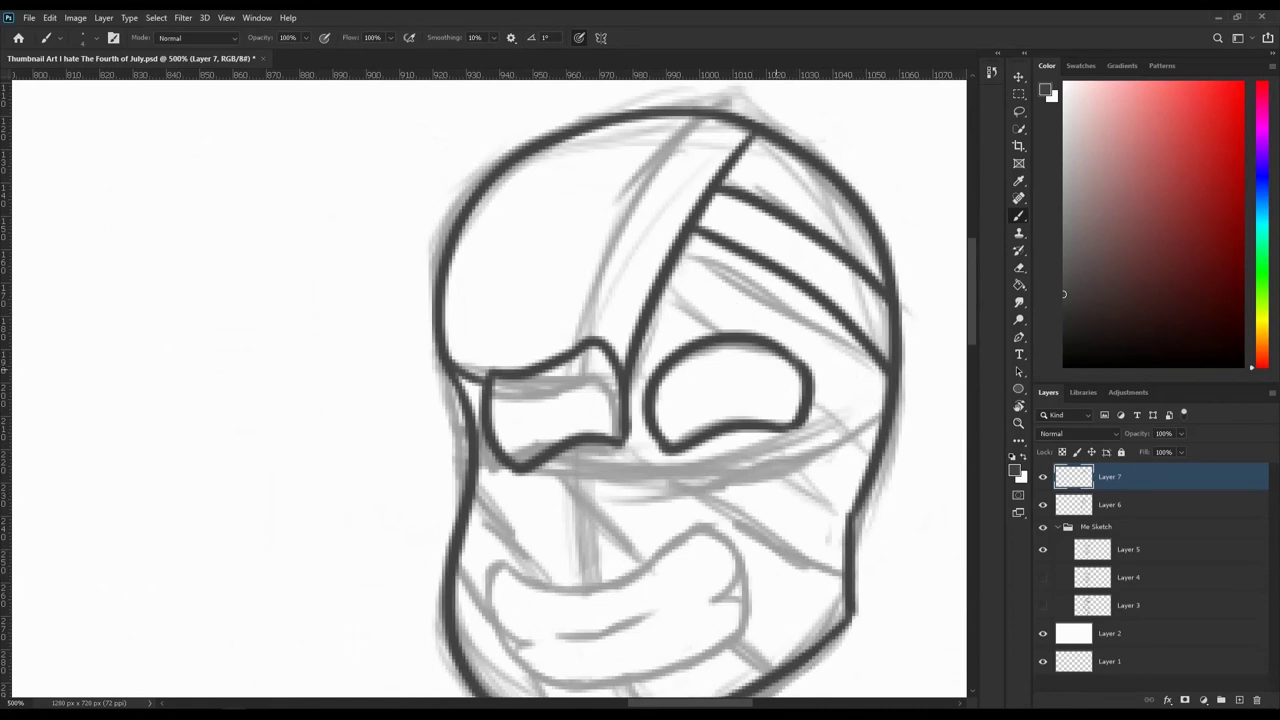
left_click_drag(673, 267, 768, 338)
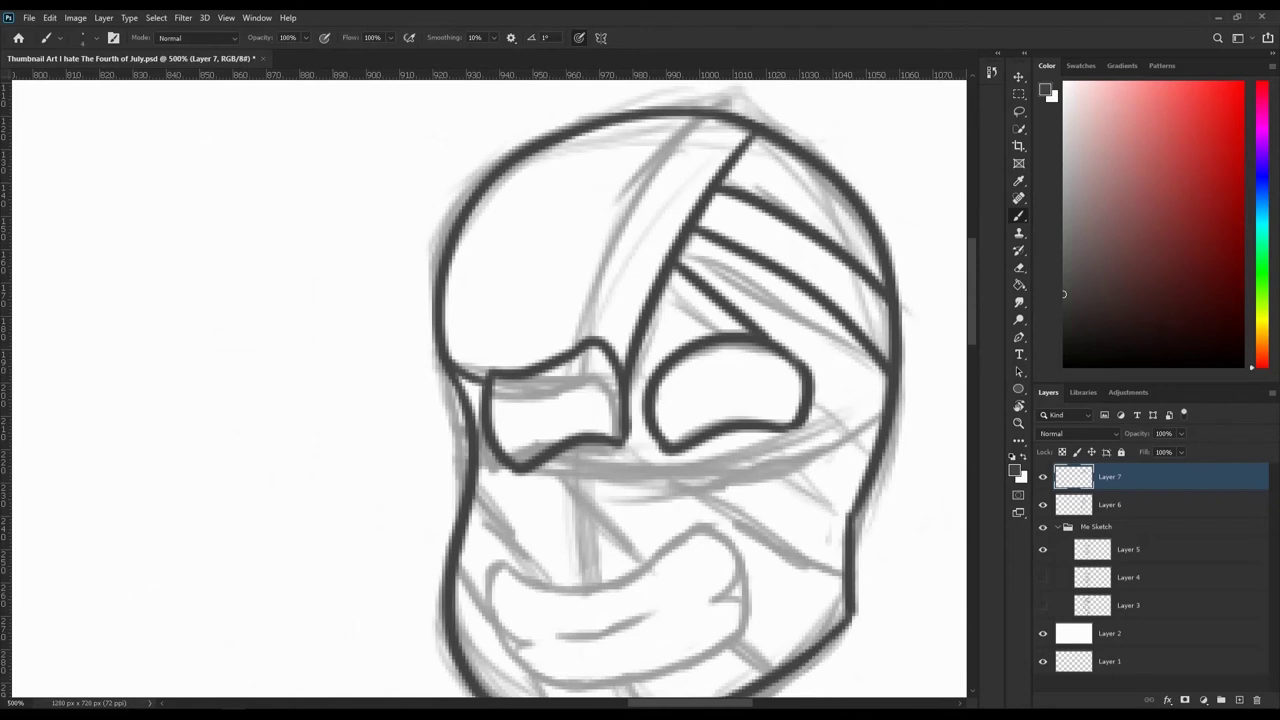
Step: Ink the left side of the neck, shoulder and body down to the lower edge of the canvas
scroll(600, 400, "down", 5)
left_click_drag(572, 205, 420, 570)
scroll(600, 400, "down", 5)
scroll(820, 380, "down", 4)
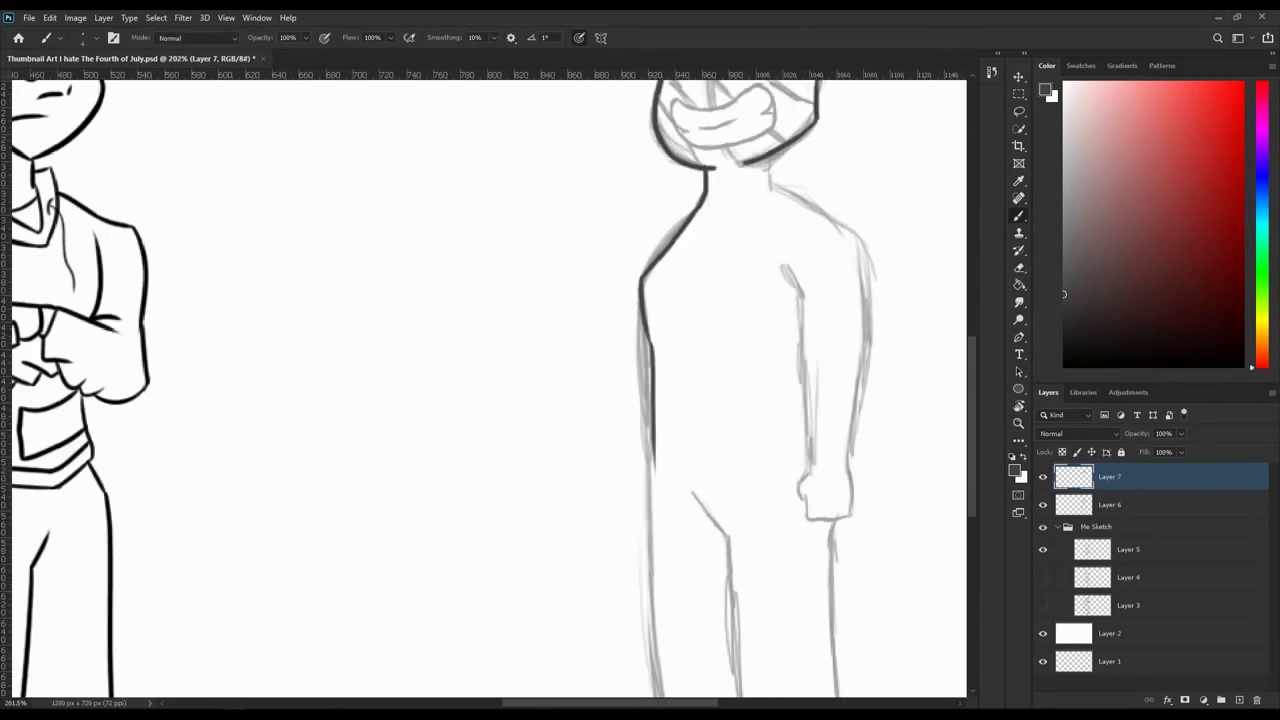
scroll(640, 400, "up", 3)
scroll(490, 380, "up", 5)
scroll(490, 380, "down", 3)
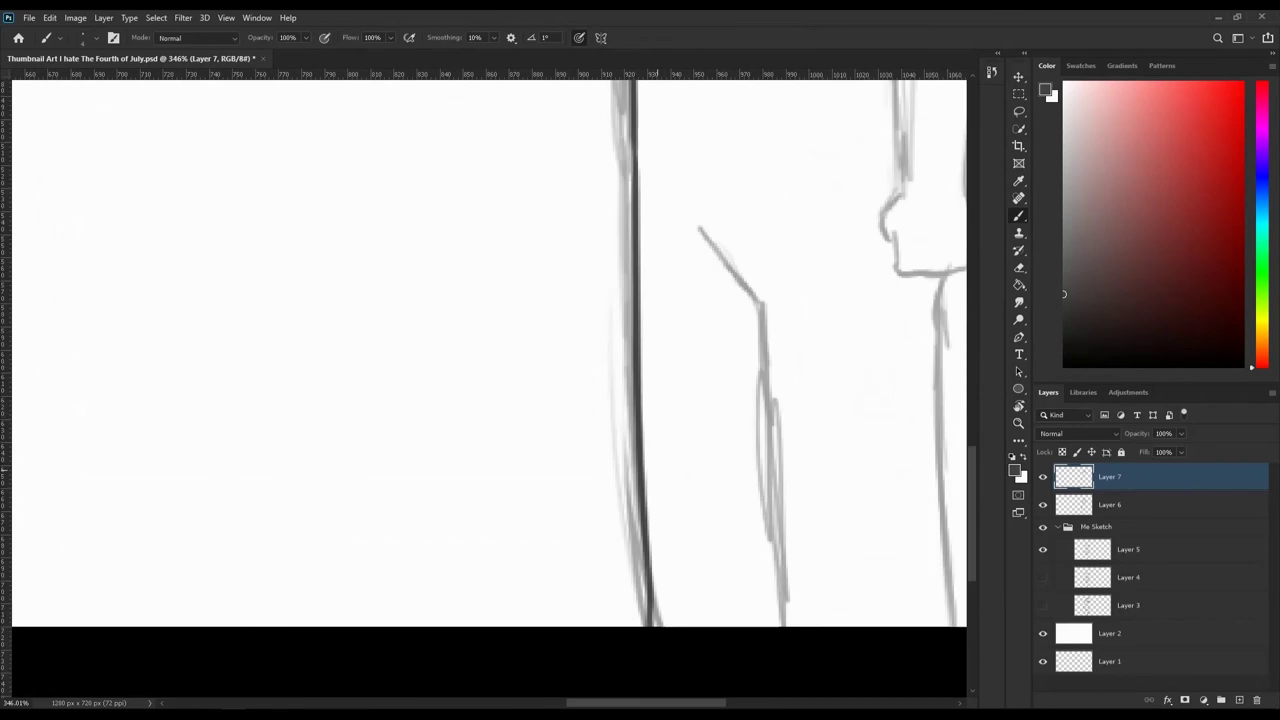
Step: Ink the second figure's inner leg line and right outer leg line down to the canvas's lower edge
left_click_drag(703, 229, 789, 623)
scroll(490, 380, "right", 4)
left_click_drag(508, 316, 527, 622)
Step: Ink the right side of the second figure's neck, the shoulder and both edges of the arm down to the wrist
scroll(520, 400, "up", 5)
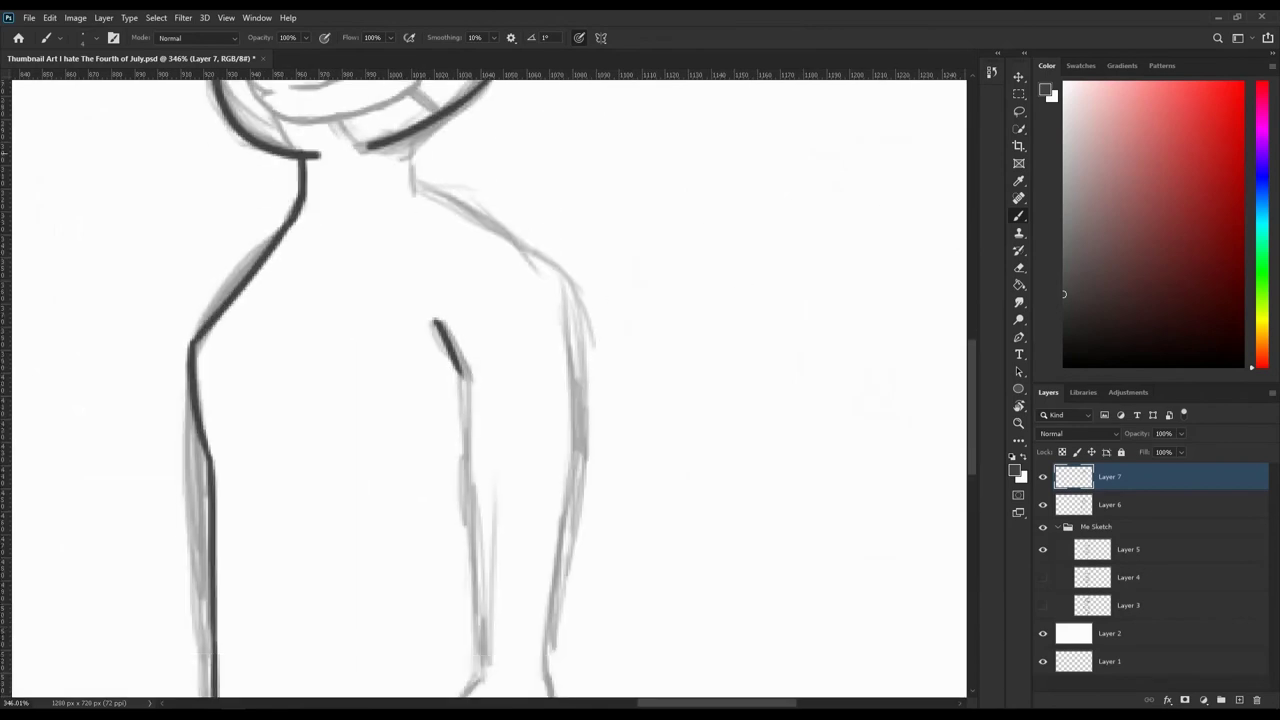
left_click_drag(410, 135, 413, 185)
left_click_drag(575, 272, 566, 392)
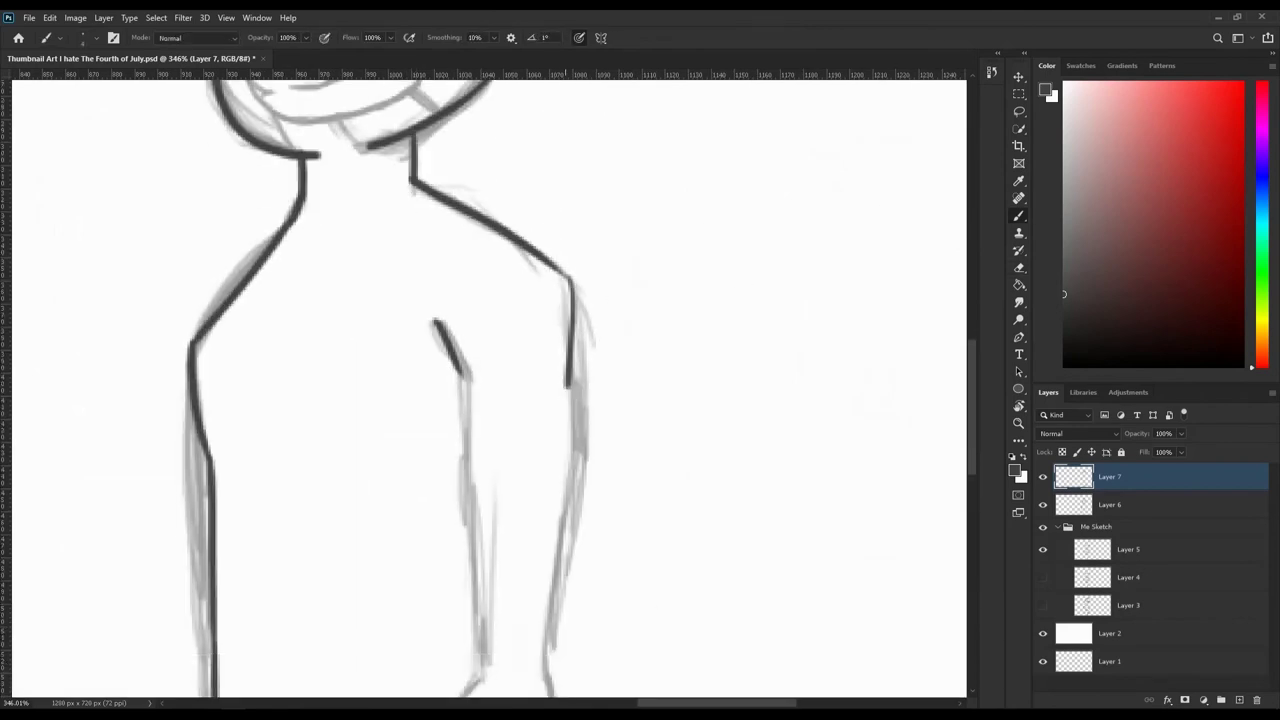
scroll(570, 400, "down", 4)
left_click_drag(572, 200, 550, 490)
left_click_drag(462, 185, 482, 495)
Step: Ink the thumb and fist outline at the end of the second figure's arm, redoing the thumb stroke once
key("z")
scroll(480, 390, "up", 5)
key("b")
scroll(480, 390, "down", 10)
scroll(480, 390, "up", 3)
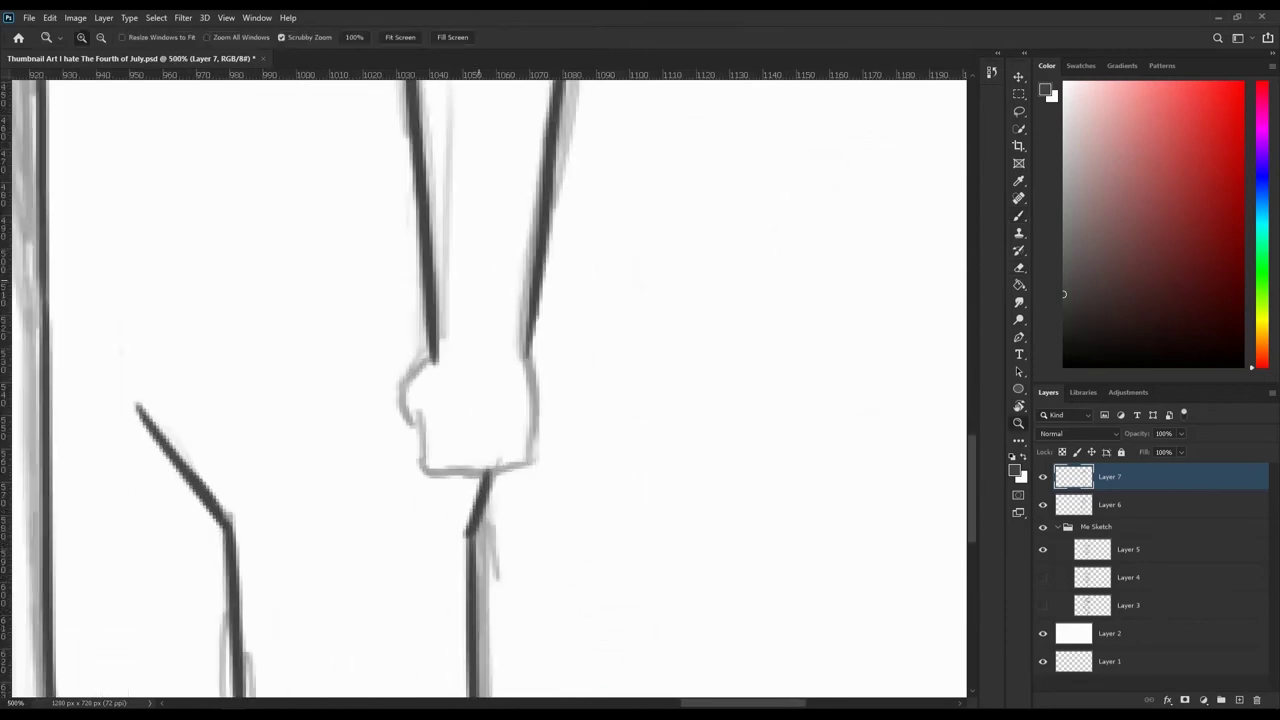
left_click_drag(430, 333, 402, 440)
key("ctrl+z")
mouse_move(431, 333)
left_mouse_down()
mouse_move(398, 448)
mouse_move(409, 458)
left_mouse_up()
mouse_move(590, 335)
left_mouse_down()
mouse_move(586, 495)
mouse_move(410, 513)
left_mouse_up()
left_click_drag(584, 498, 555, 516)
Step: Ink a short wrap line left of the right eye and two diagonal wrap lines below it to the jaw
key("z")
scroll(480, 390, "down", 10)
scroll(745, 285, "up", 8)
key("e")
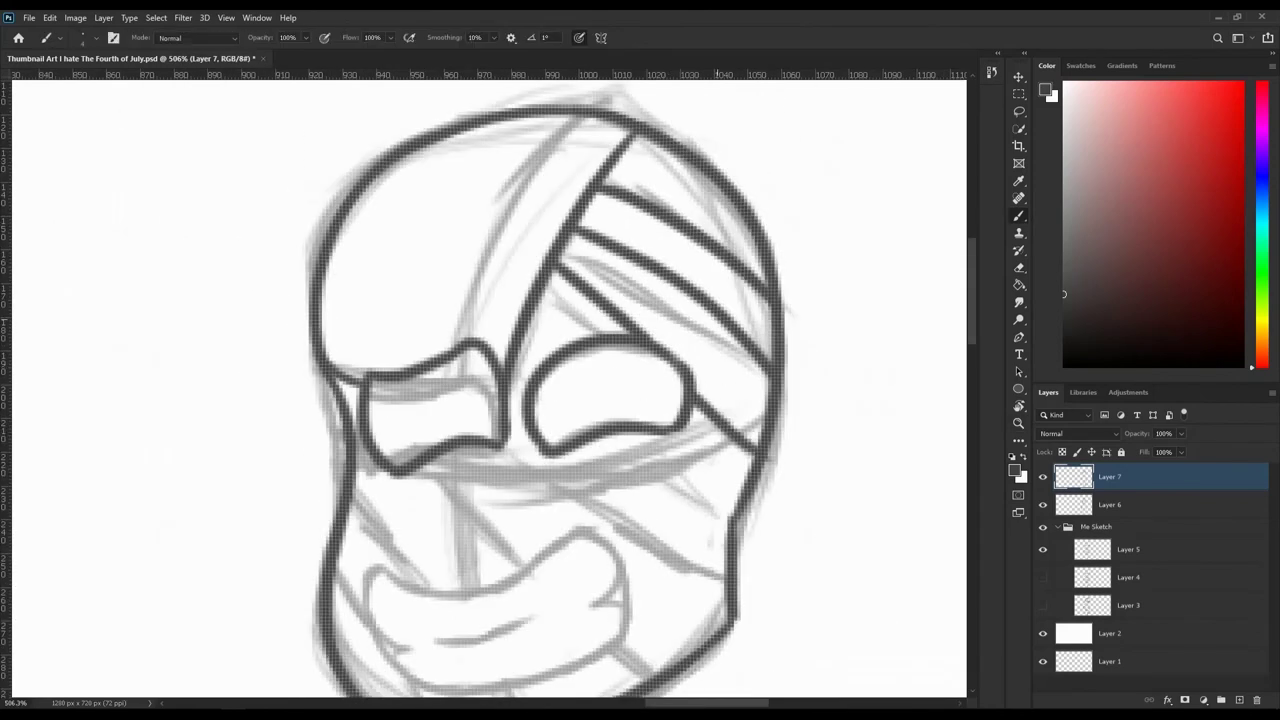
key("b")
left_click_drag(522, 326, 548, 354)
left_click_drag(604, 434, 726, 544)
left_click_drag(512, 420, 718, 630)
Step: Ink two diagonal wrap lines from below the left eye and left cheek to the chin, erasing the upper one inside the mouth
scroll(490, 390, "down", 3)
left_click_drag(428, 330, 648, 550)
key("e")
left_click_drag(527, 428, 612, 515)
key("b")
left_click_drag(350, 362, 596, 624)
key("e")
key("b")
Step: Ink the lowest wrap line across the left jaw and erase the wrap segments that cross the mouth
left_click_drag(334, 436, 446, 604)
key("ctrl+z")
left_click_drag(342, 462, 458, 604)
key("e")
left_click_drag(450, 472, 530, 552)
left_click_drag(368, 496, 398, 538)
key("b")
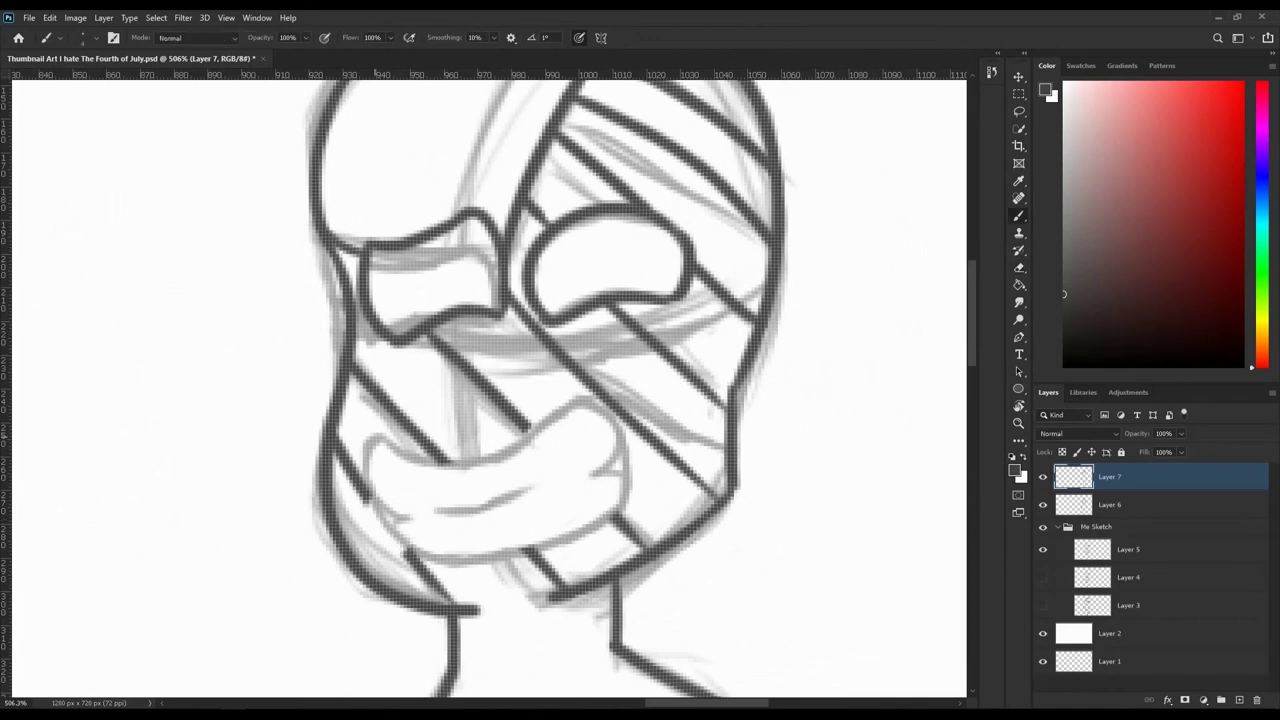
Step: Ink the grinning mouth's full outline over the sketch, replacing the first left-edge stroke
scroll(393, 504, "up", 2)
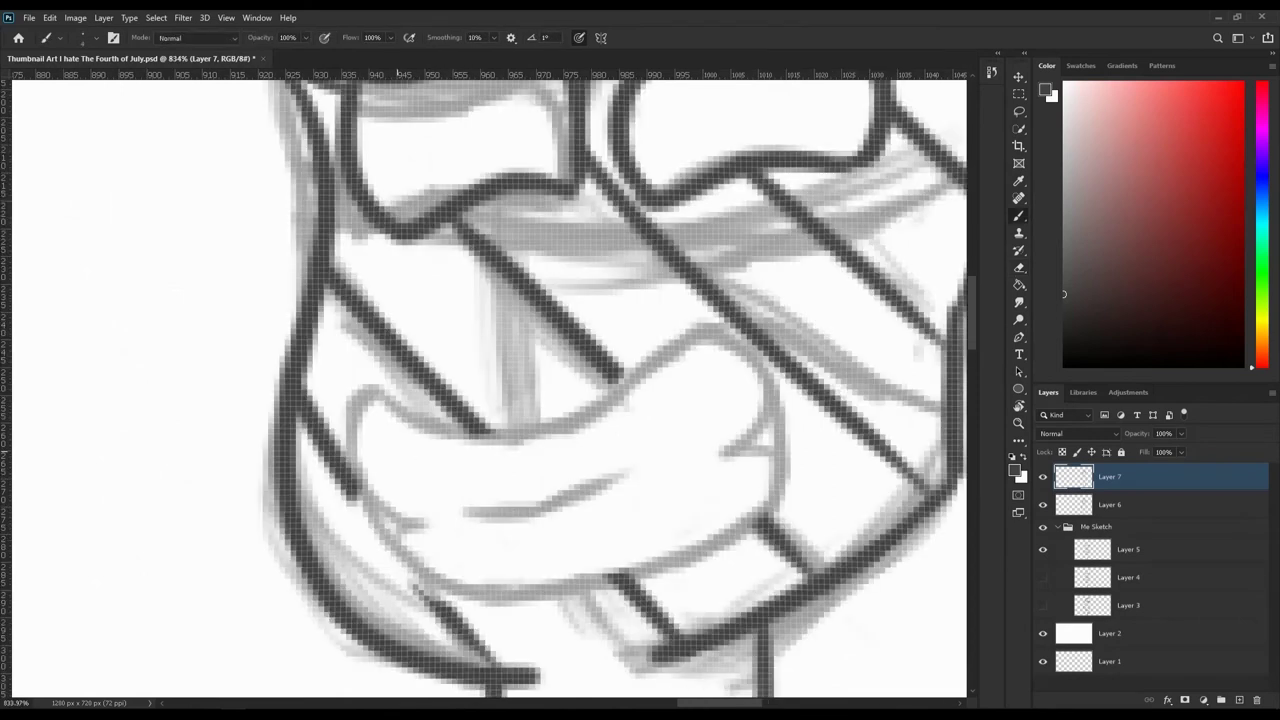
left_click_drag(372, 384, 442, 596)
key("ctrl+z")
key("ctrl+z")
mouse_move(352, 440)
left_mouse_down()
mouse_move(372, 380)
mouse_move(366, 472)
left_mouse_up()
mouse_move(392, 430)
left_mouse_down()
mouse_move(714, 335)
mouse_move(796, 425)
left_mouse_up()
mouse_move(435, 588)
left_mouse_down()
mouse_move(750, 522)
mouse_move(796, 468)
left_mouse_up()
key("e")
key("b")
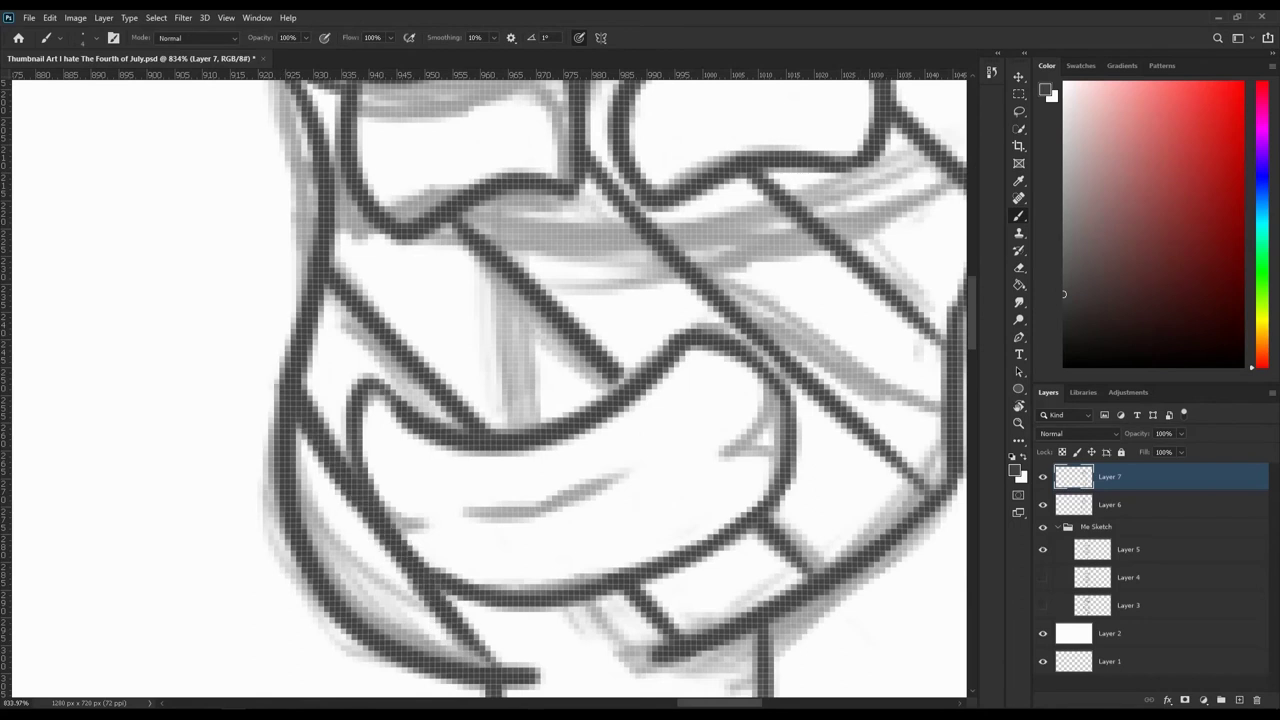
Step: Ink the line between the lips and the creases at the corners of the mouth
left_click_drag(455, 512, 638, 474)
left_click_drag(722, 455, 776, 390)
scroll(488, 388, "up", 3)
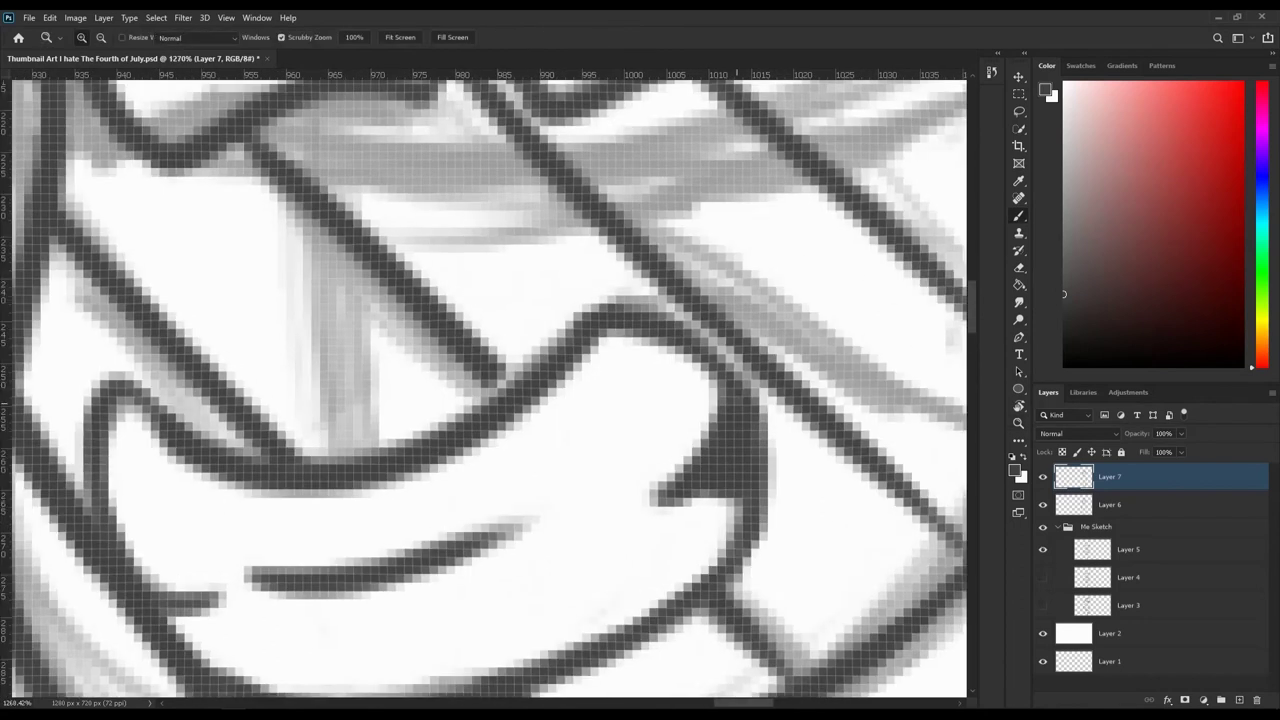
scroll(488, 388, "down", 10)
scroll(844, 424, "up", 5)
scroll(844, 424, "down", 12)
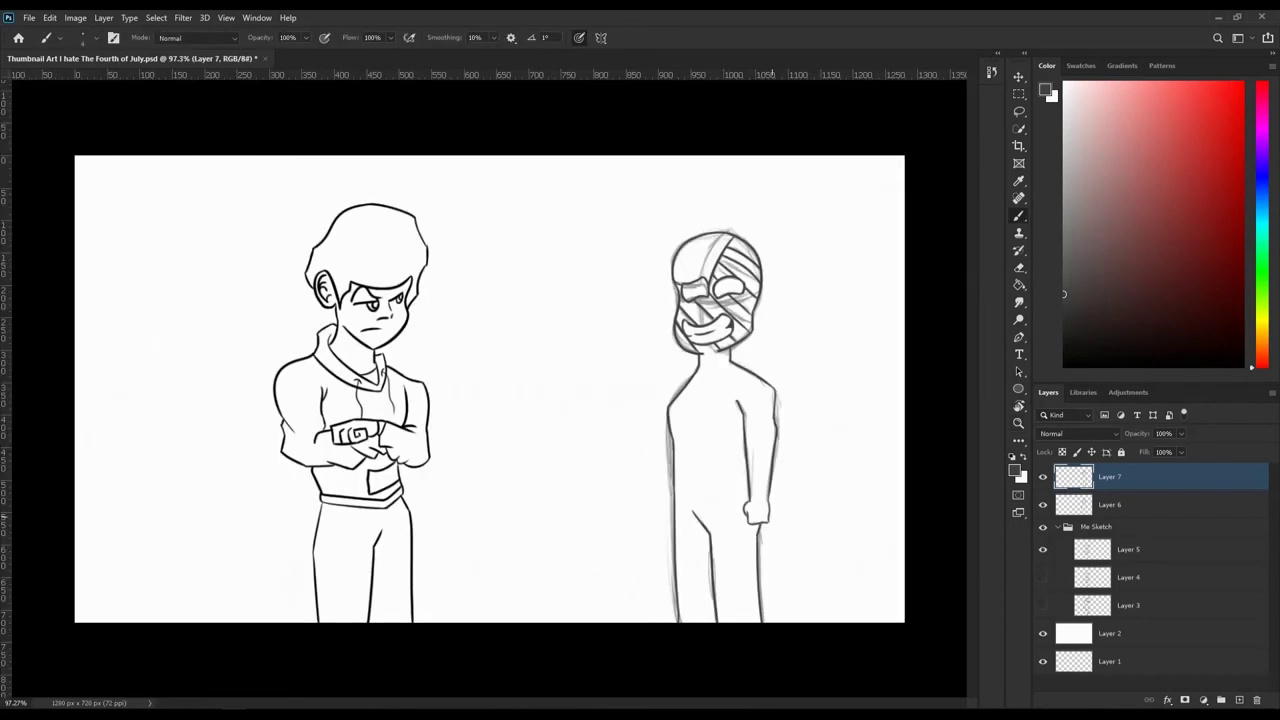
Step: Duplicate Layer 7 and try Hue/Saturation and Black & White adjustment layers to darken the second figure's lines
right_click(1136, 477)
left_click(990, 214)
key("Return")
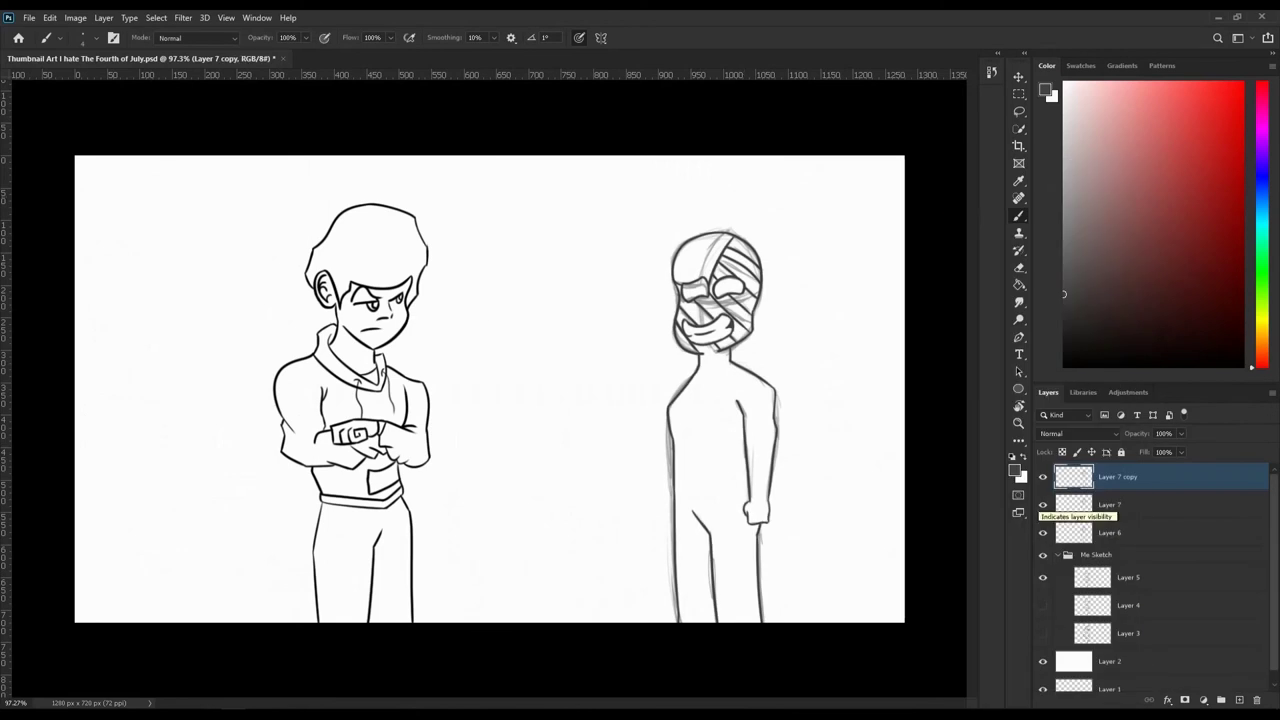
left_click(1128, 392)
left_click(1077, 440)
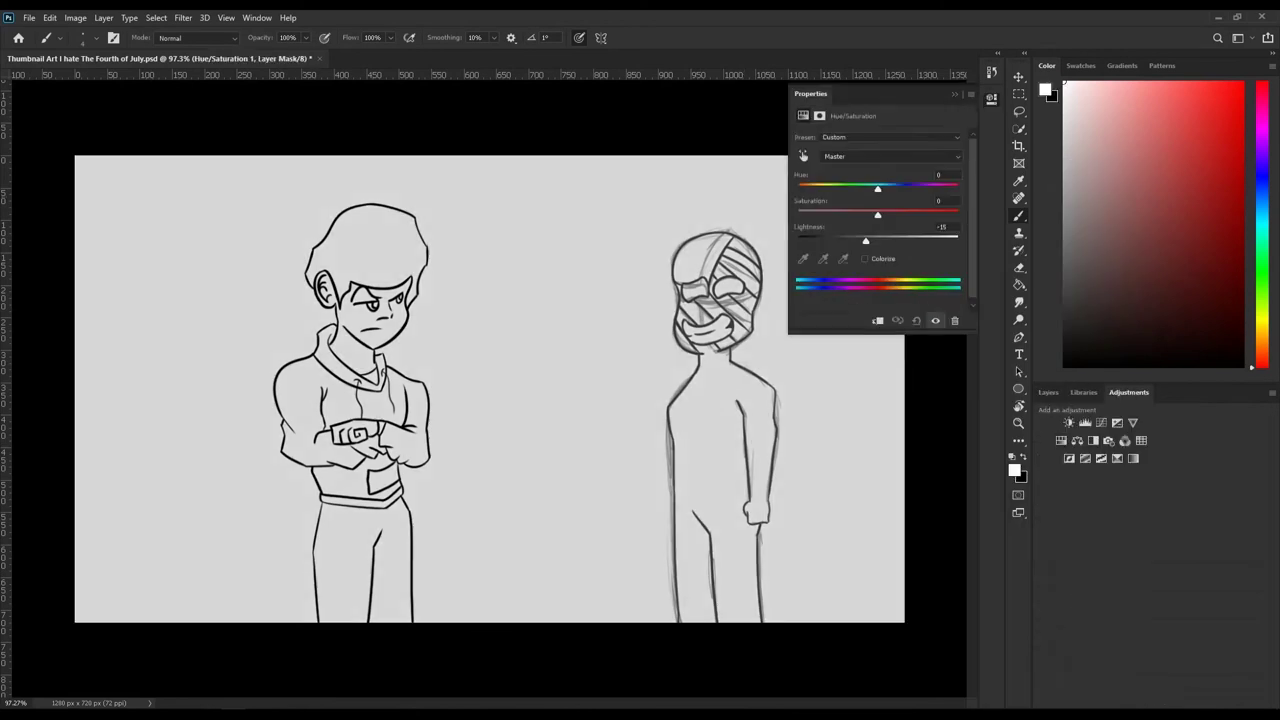
left_click(1093, 440)
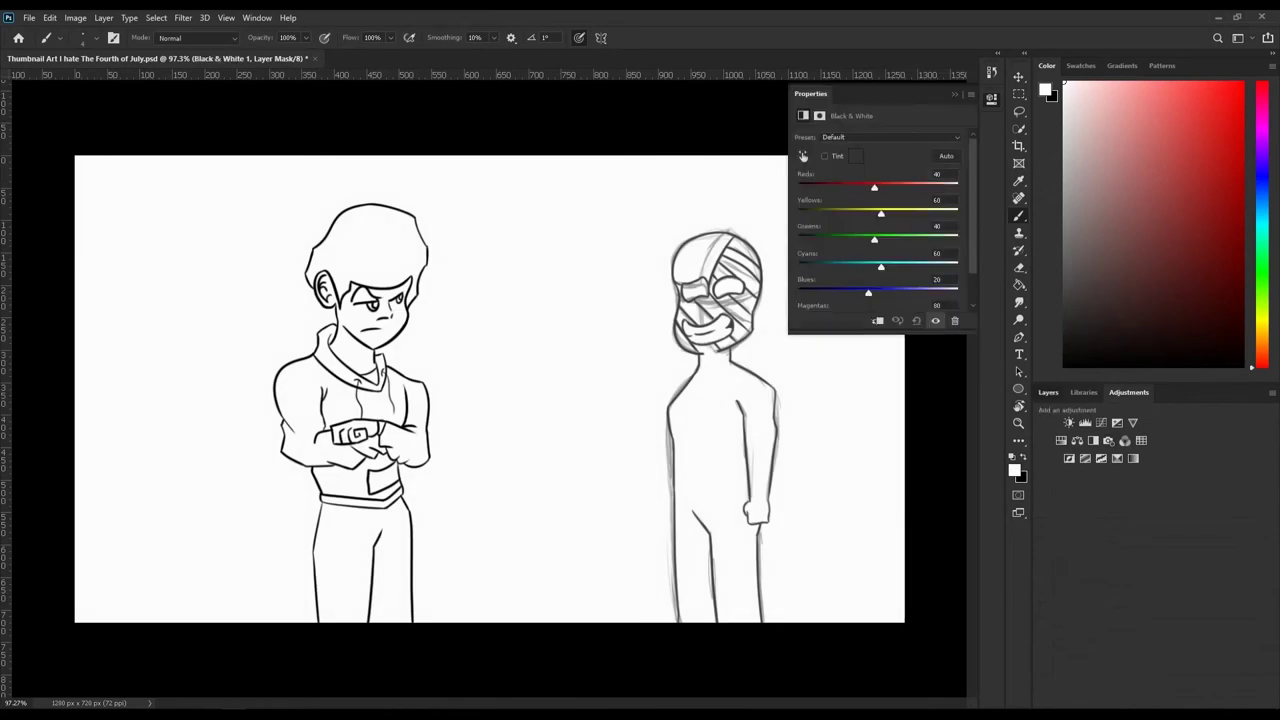
Step: Clip the Layer 7 copy and the Black & White adjustment to Layer 7, and set the adjustment's reds to -200
left_click(1048, 392)
left_click(1120, 504)
right_click(1140, 504)
left_click(1000, 228)
left_click(1136, 504)
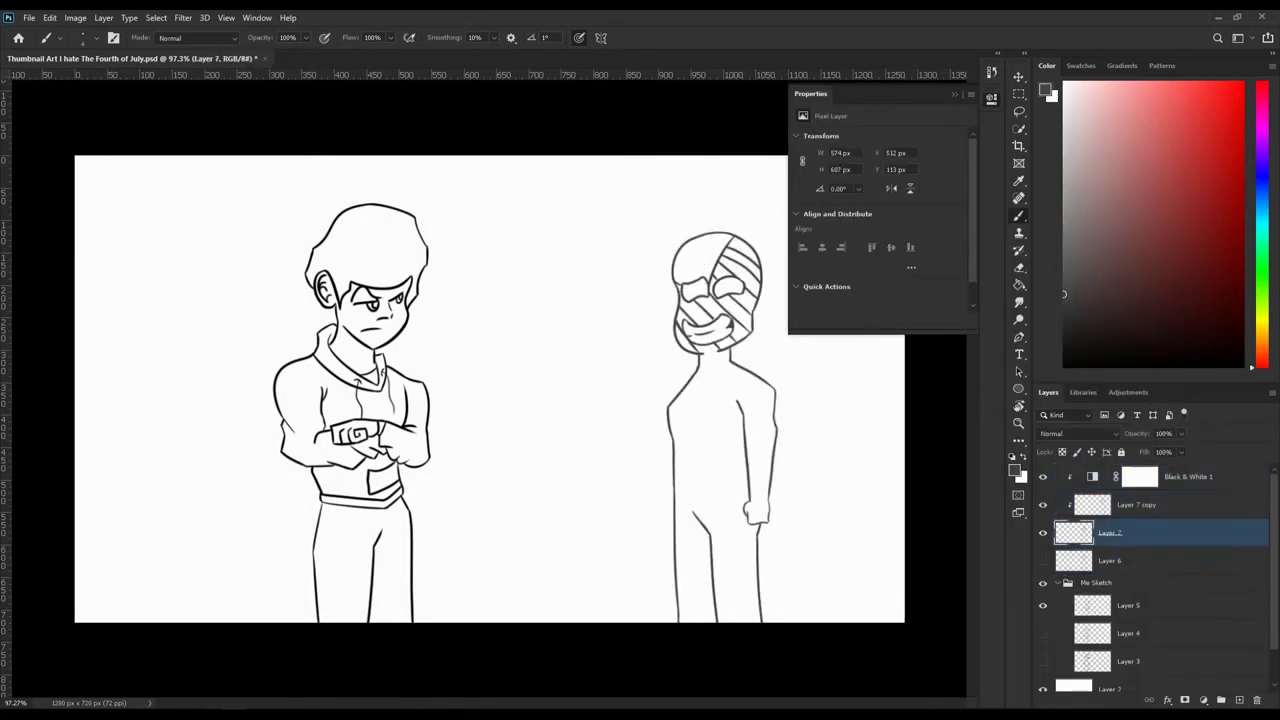
left_click(1043, 532)
left_click(1140, 476)
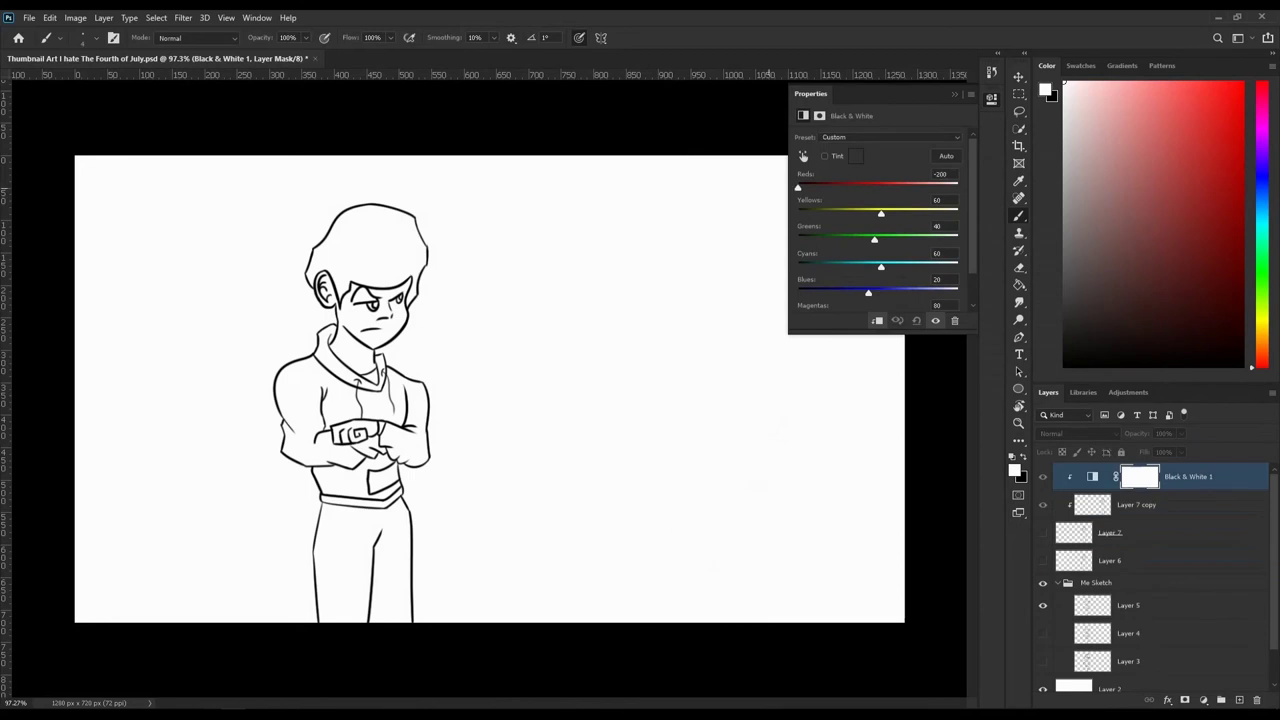
Step: Remove the Black & White adjustment and the Layer 7 copy, keeping only Layer 7 visible
key("Delete")
right_click(1080, 478)
left_click(1080, 534)
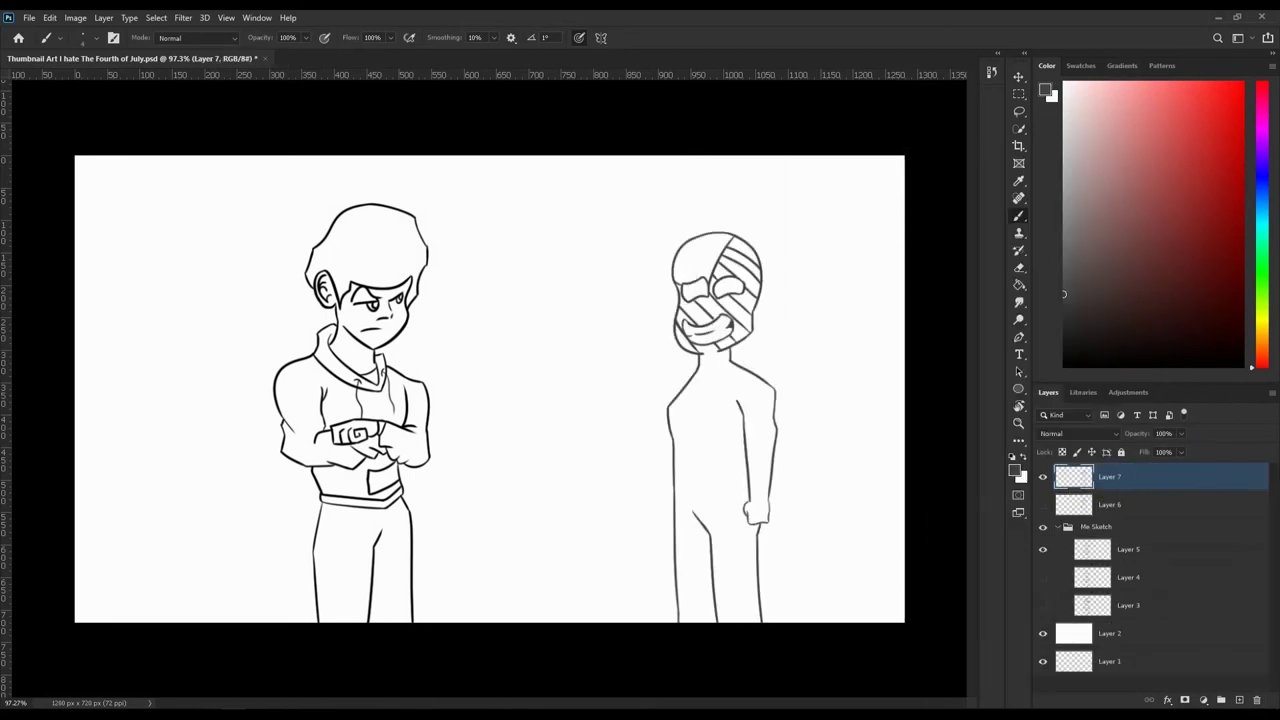
Step: Try an Invert adjustment layer clipped to Layer 7
left_click(1203, 700)
left_click(1120, 676)
right_click(1074, 504)
key("Escape")
right_click(1150, 477)
left_click(1010, 403)
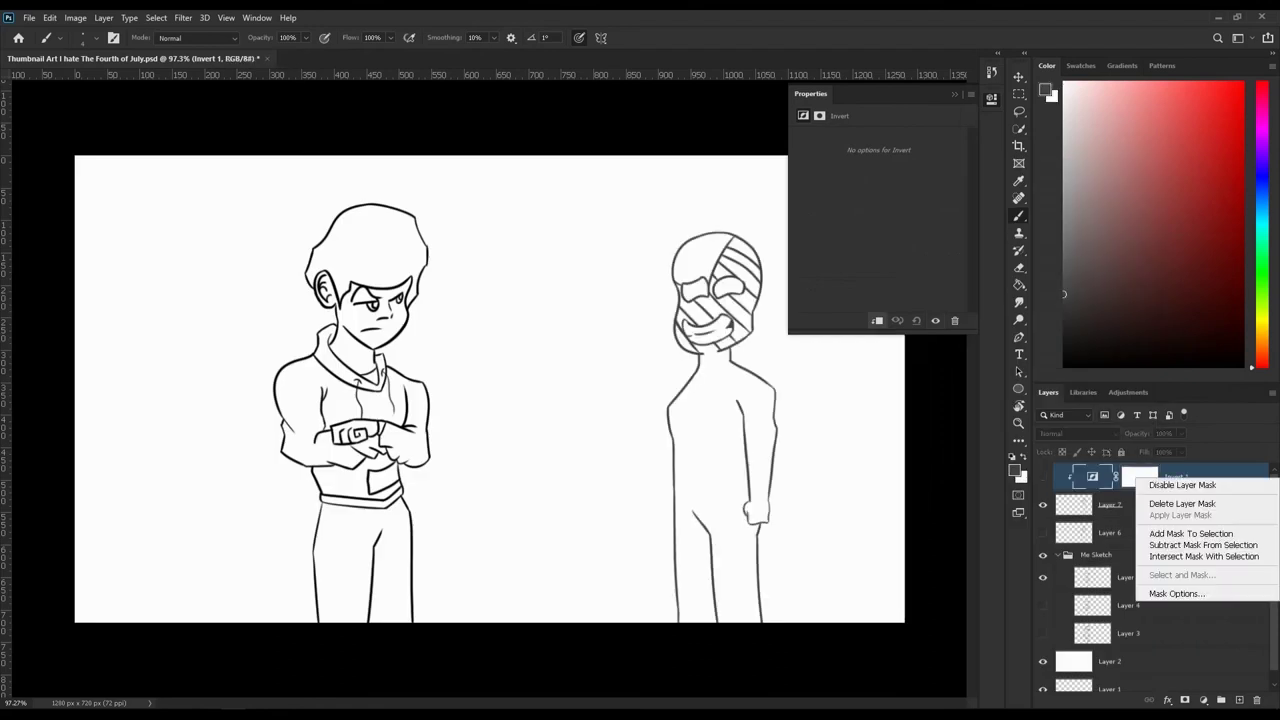
right_click(1140, 477)
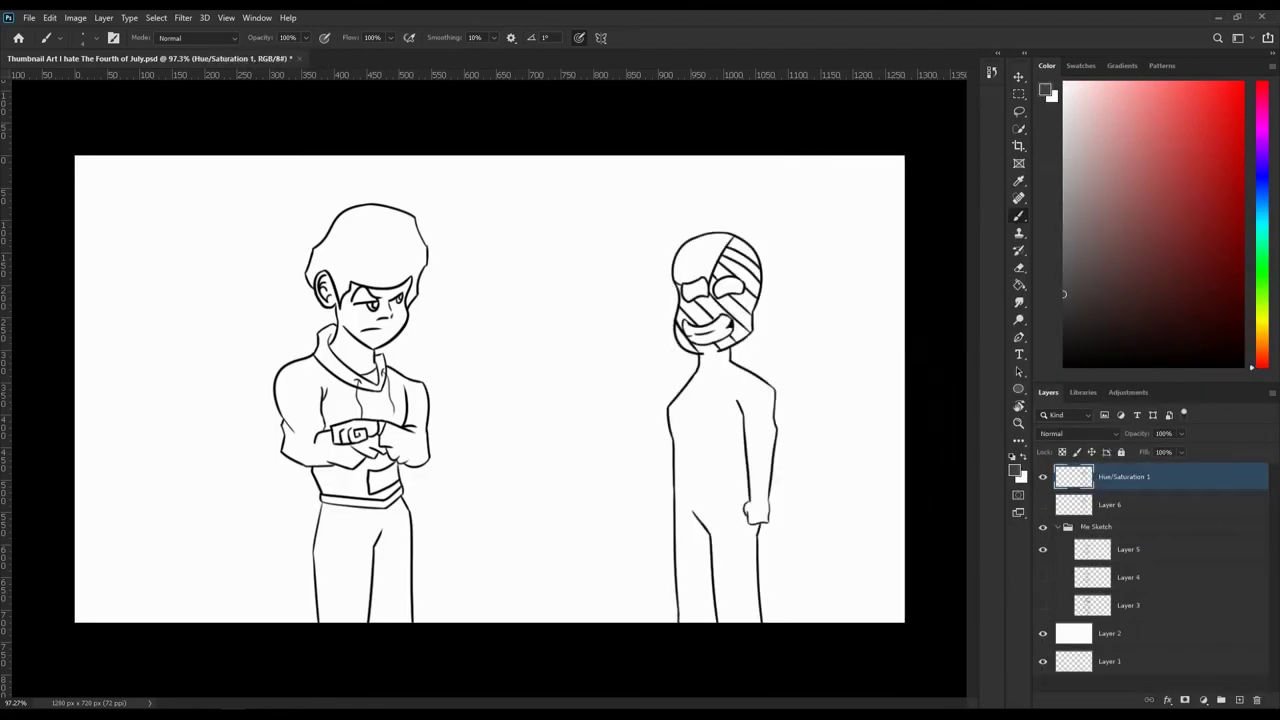
Step: Rename the hidden rough layer "Sketch 1" and the inked second-figure layer "Sketch 2"
double_click(1110, 504)
type("Sketch 1")
key("Return")
left_click(1110, 477)
scroll(740, 470, "up", 5)
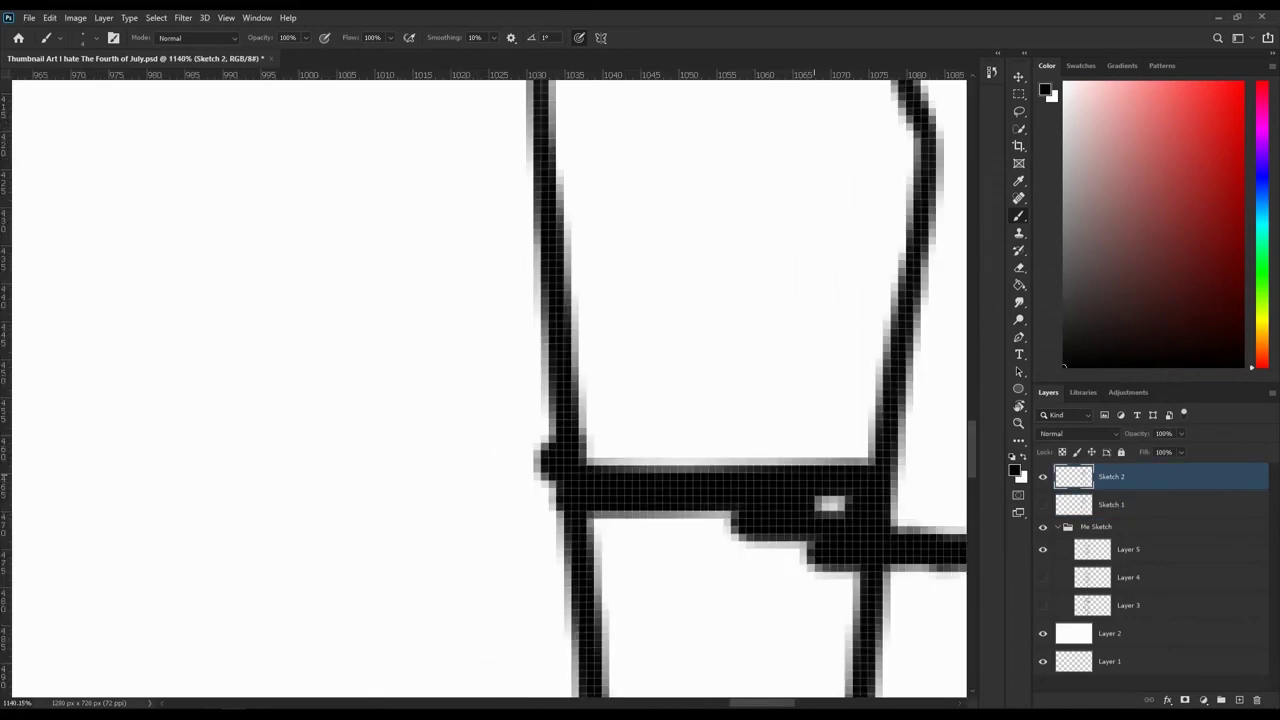
Step: Sketch the top and side edges of a large waving flag's left section behind the cross-armed character on Layer 6
key("ctrl+0")
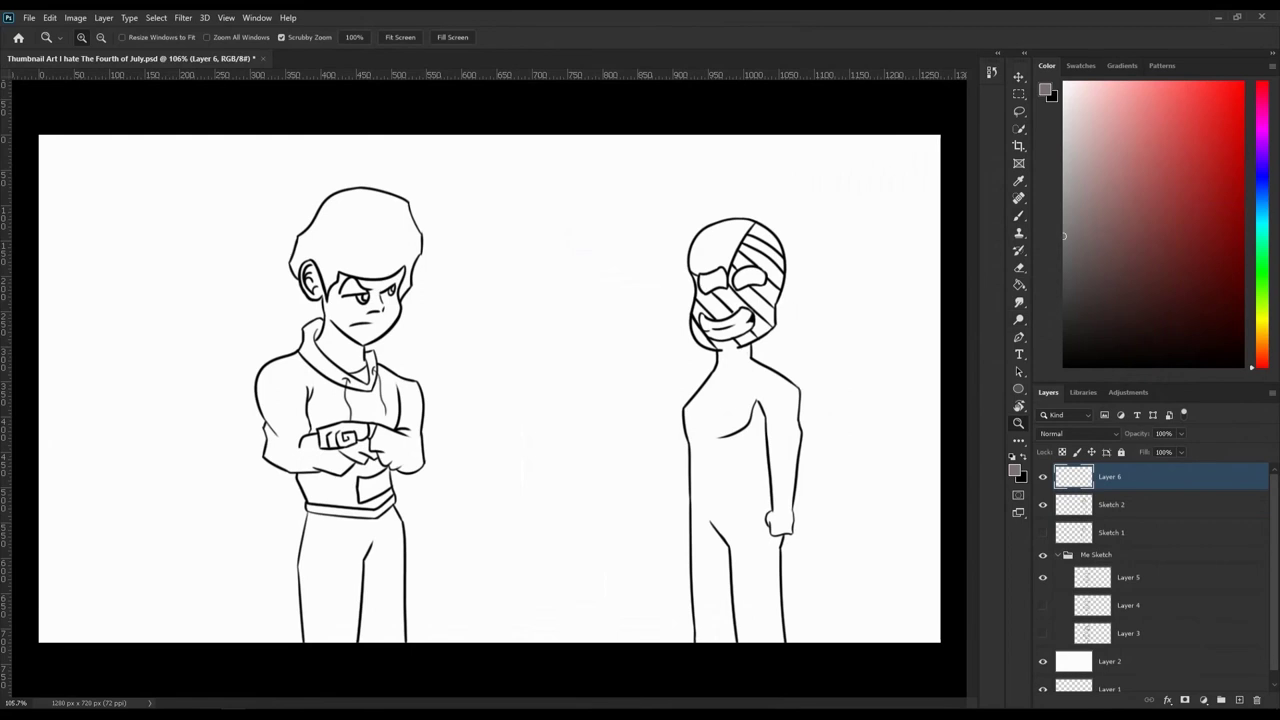
mouse_move(89, 168)
left_mouse_down()
mouse_move(106, 350)
mouse_move(103, 615)
mouse_move(318, 150)
left_mouse_up()
left_click_drag(210, 160, 436, 148)
left_click_drag(438, 148, 434, 484)
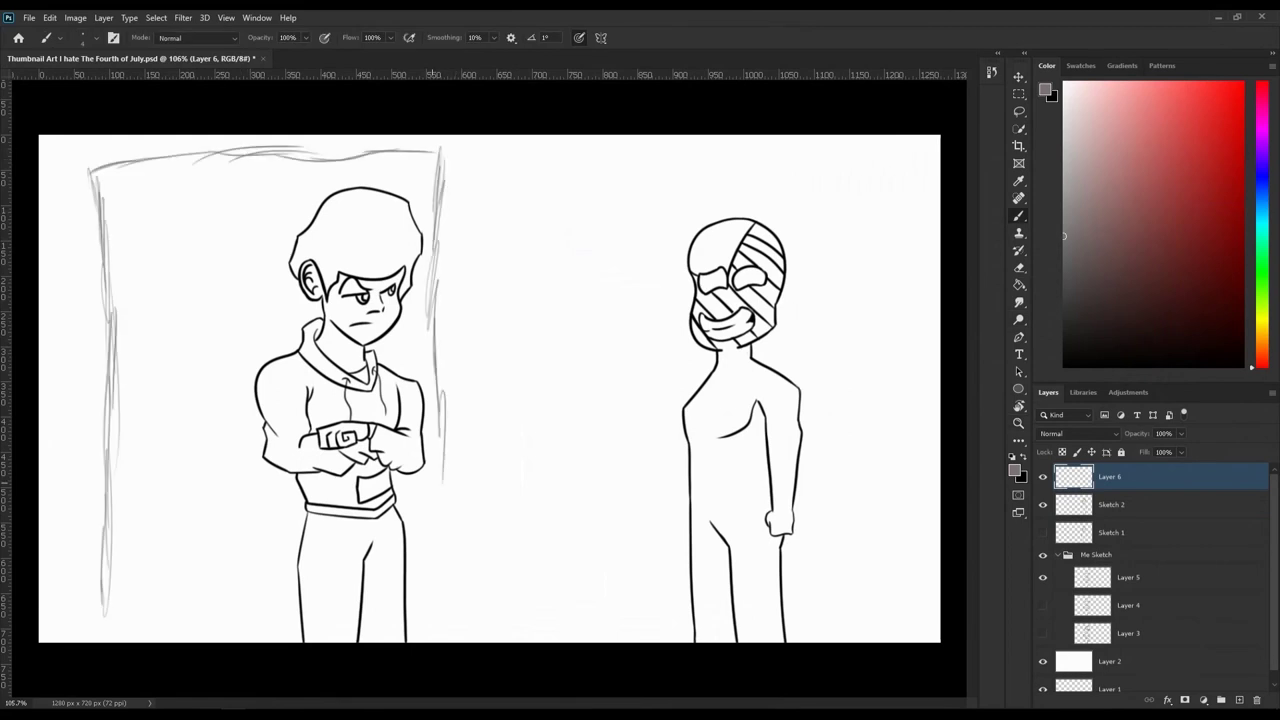
Step: Sketch the flag's middle section with its top edge, wavy right fold and lower edges
mouse_move(445, 200)
left_mouse_down()
mouse_move(665, 400)
mouse_move(594, 166)
left_mouse_up()
left_click_drag(660, 146, 700, 264)
left_click_drag(700, 218, 660, 610)
left_click_drag(438, 452, 440, 500)
left_click_drag(106, 615, 250, 565)
mouse_move(166, 582)
left_mouse_down()
mouse_move(440, 490)
mouse_move(586, 540)
left_mouse_up()
left_click_drag(508, 516, 662, 604)
Step: Sketch the flag's right section behind the masked figure and extend the pole line to the canvas's lower edge
left_click_drag(712, 183, 916, 186)
left_click_drag(914, 188, 904, 446)
left_click_drag(668, 604, 830, 580)
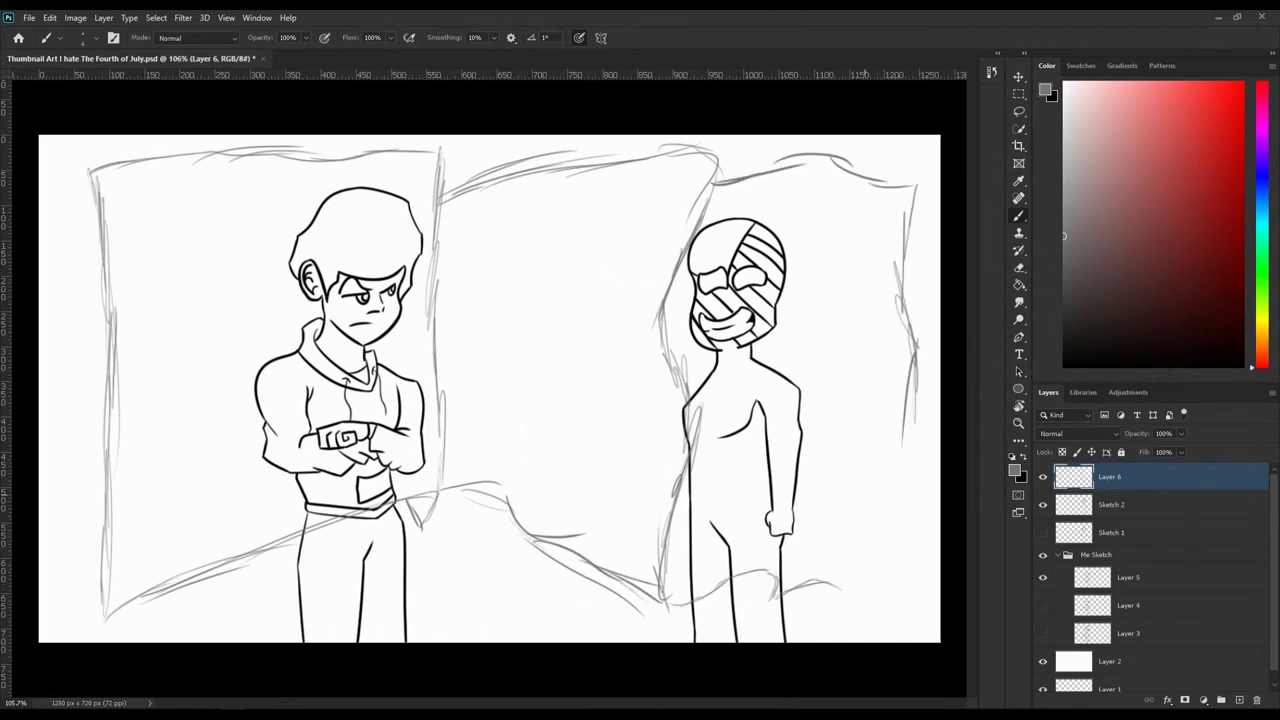
left_click_drag(904, 426, 908, 588)
left_click_drag(860, 592, 912, 578)
left_click_drag(104, 586, 106, 644)
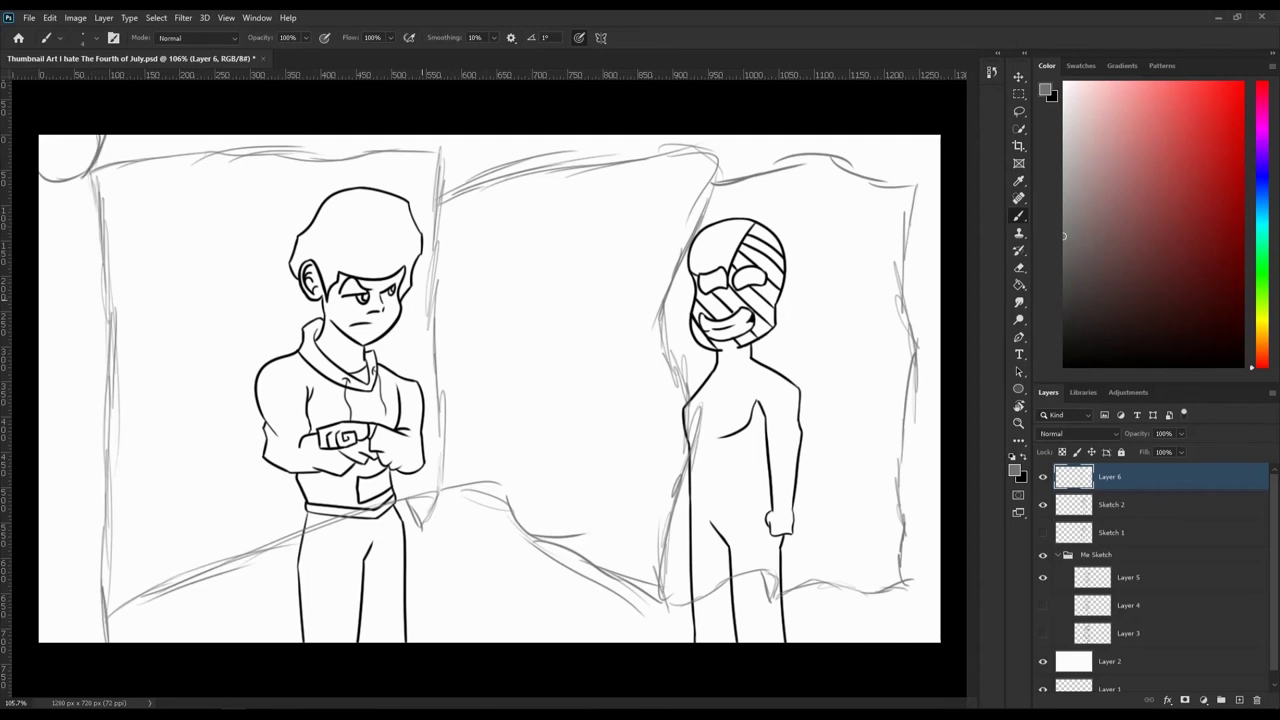
Step: Sketch the upper wavy stripe lines across the flag's three sections
left_click_drag(112, 376, 408, 300)
left_click_drag(252, 322, 420, 312)
left_click_drag(428, 264, 692, 204)
left_click_drag(692, 244, 918, 222)
left_click_drag(430, 330, 674, 280)
left_click_drag(664, 312, 916, 286)
mouse_move(106, 432)
left_mouse_down()
mouse_move(442, 346)
mouse_move(630, 332)
left_mouse_up()
left_click_drag(672, 364, 904, 312)
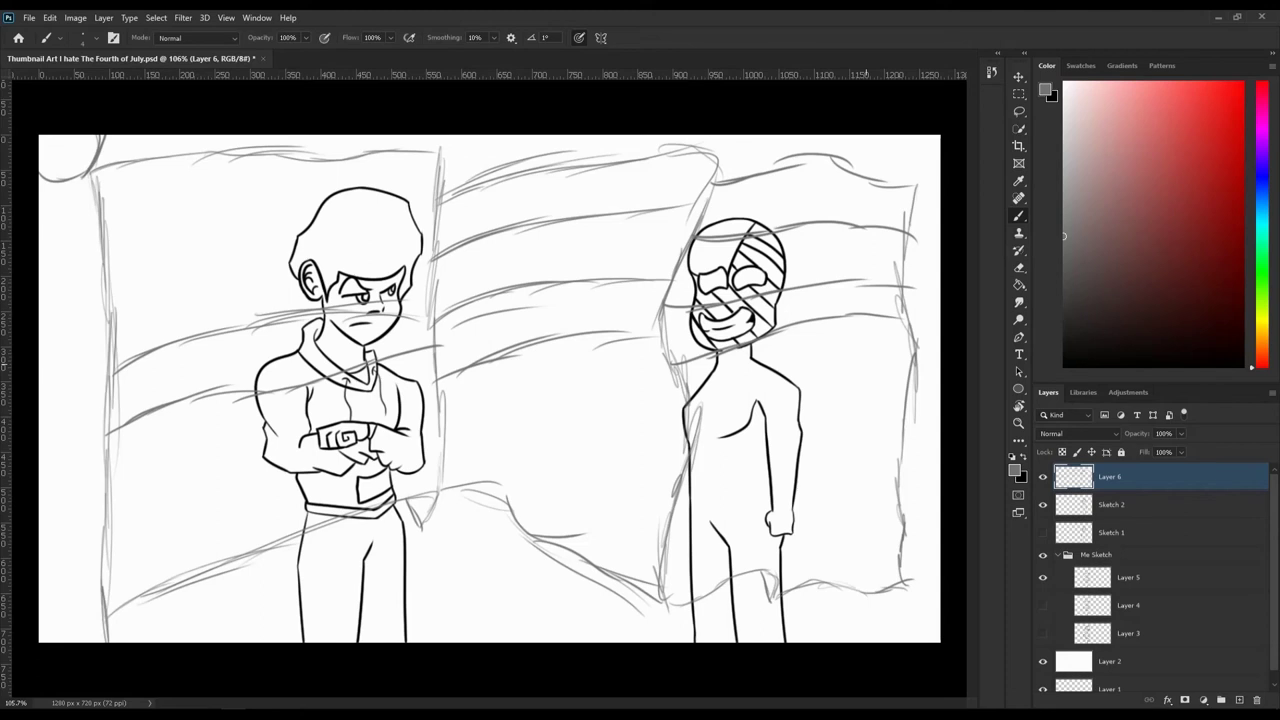
Step: Sketch the remaining lower stripe lines across the flag's three sections
left_click_drag(688, 424, 892, 376)
left_click_drag(440, 436, 686, 396)
left_click_drag(106, 500, 438, 402)
left_click_drag(680, 476, 910, 438)
left_click_drag(440, 462, 688, 440)
left_click_drag(106, 556, 442, 446)
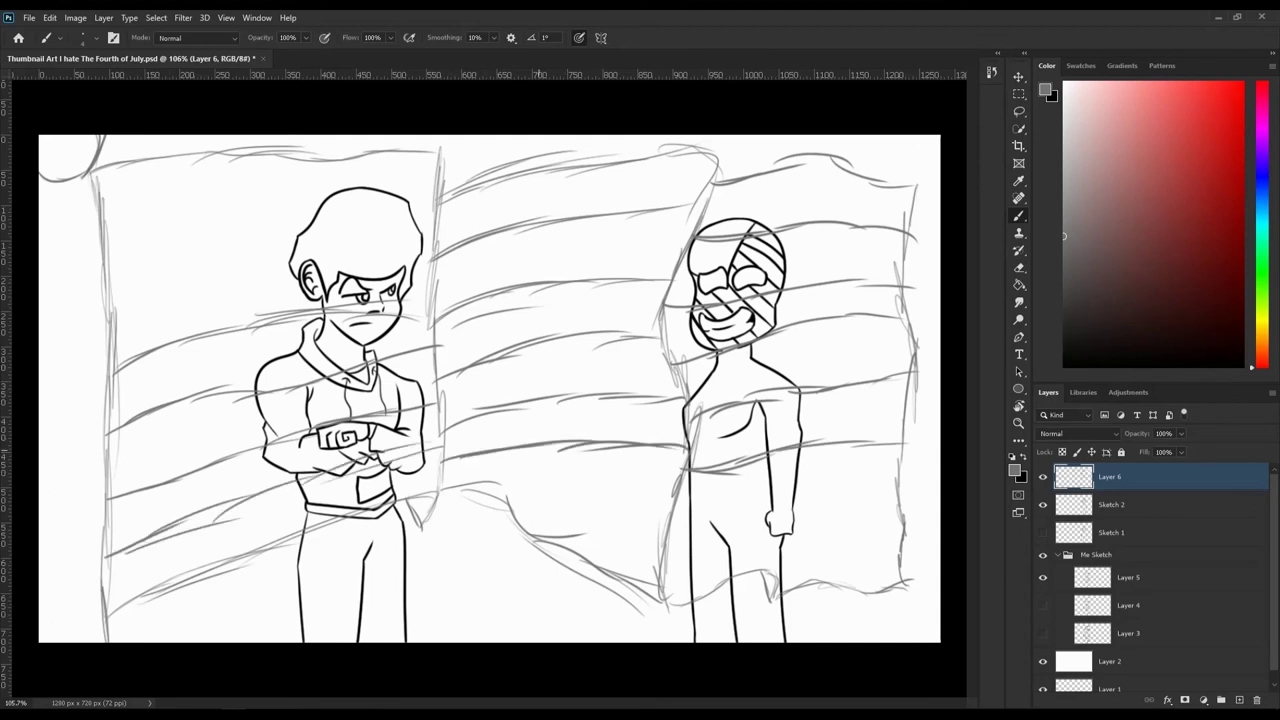
mouse_move(892, 494)
left_mouse_down()
mouse_move(580, 502)
mouse_move(456, 480)
left_mouse_up()
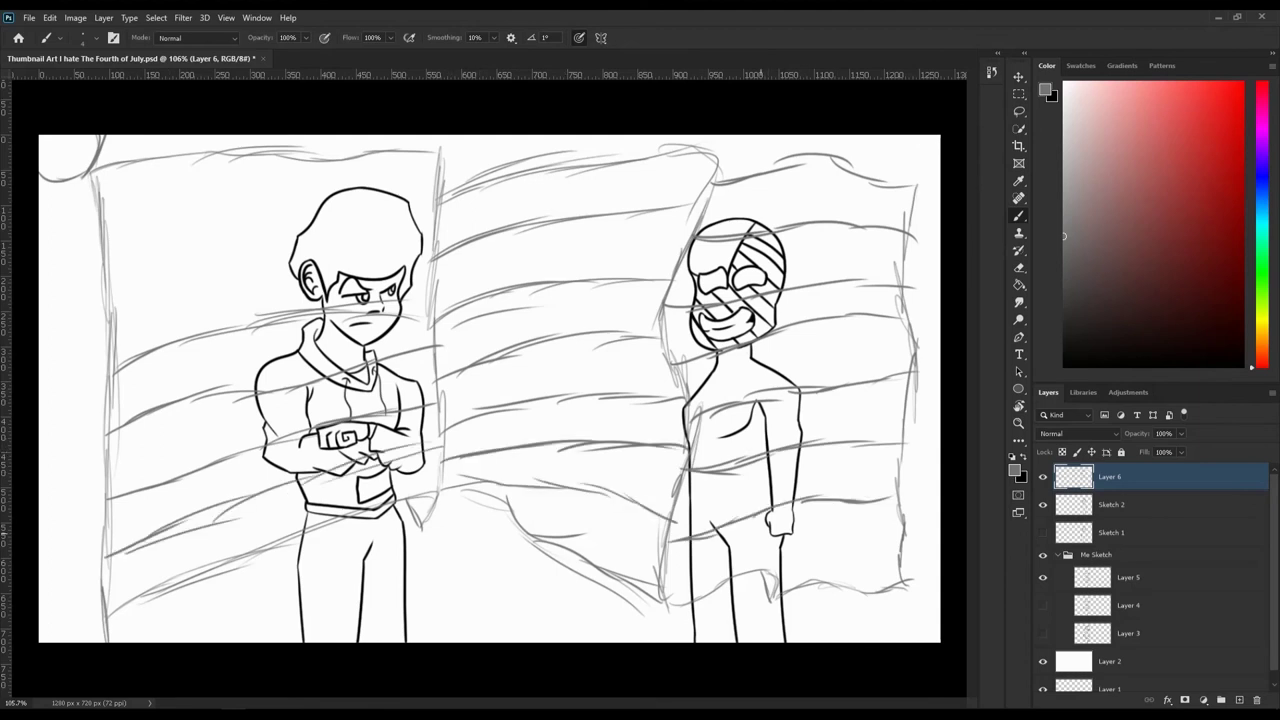
left_click_drag(896, 534, 664, 570)
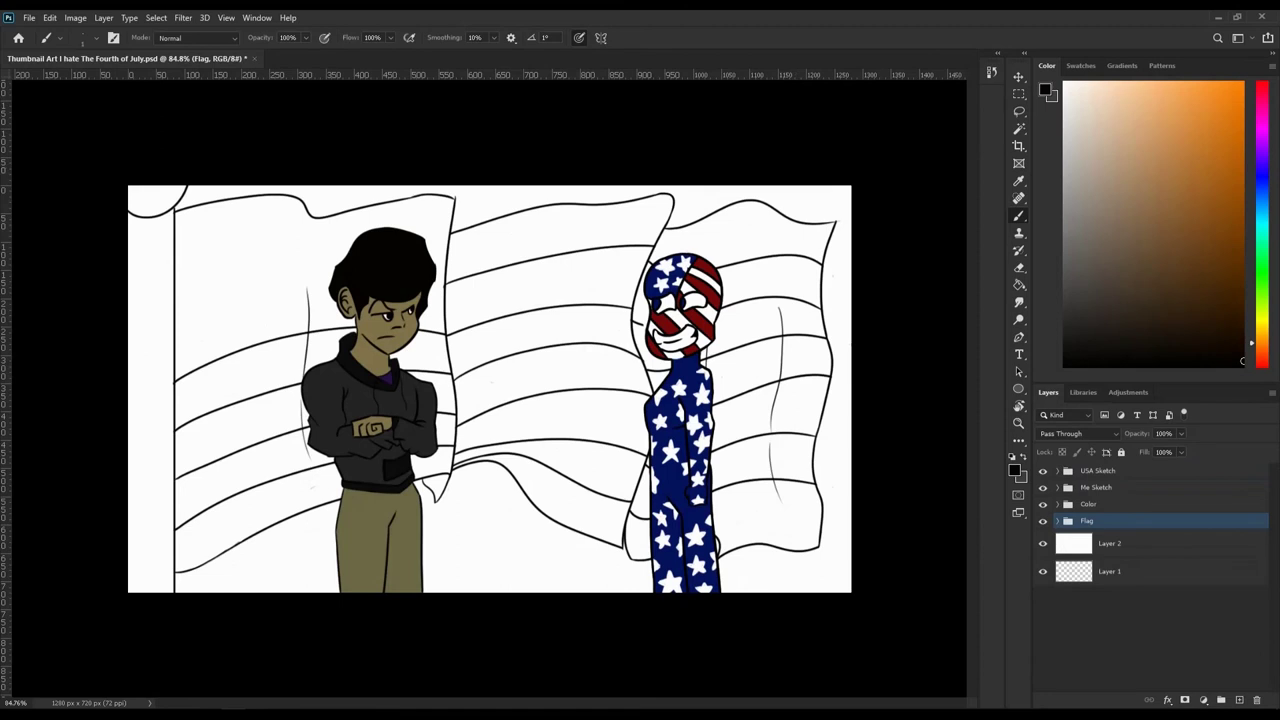
Step: Select every other stripe area of the flag on the Flag Sketch 2 layer with the Magic Wand
left_click(1060, 521)
left_click(1137, 543)
key("w")
left_click(560, 225)
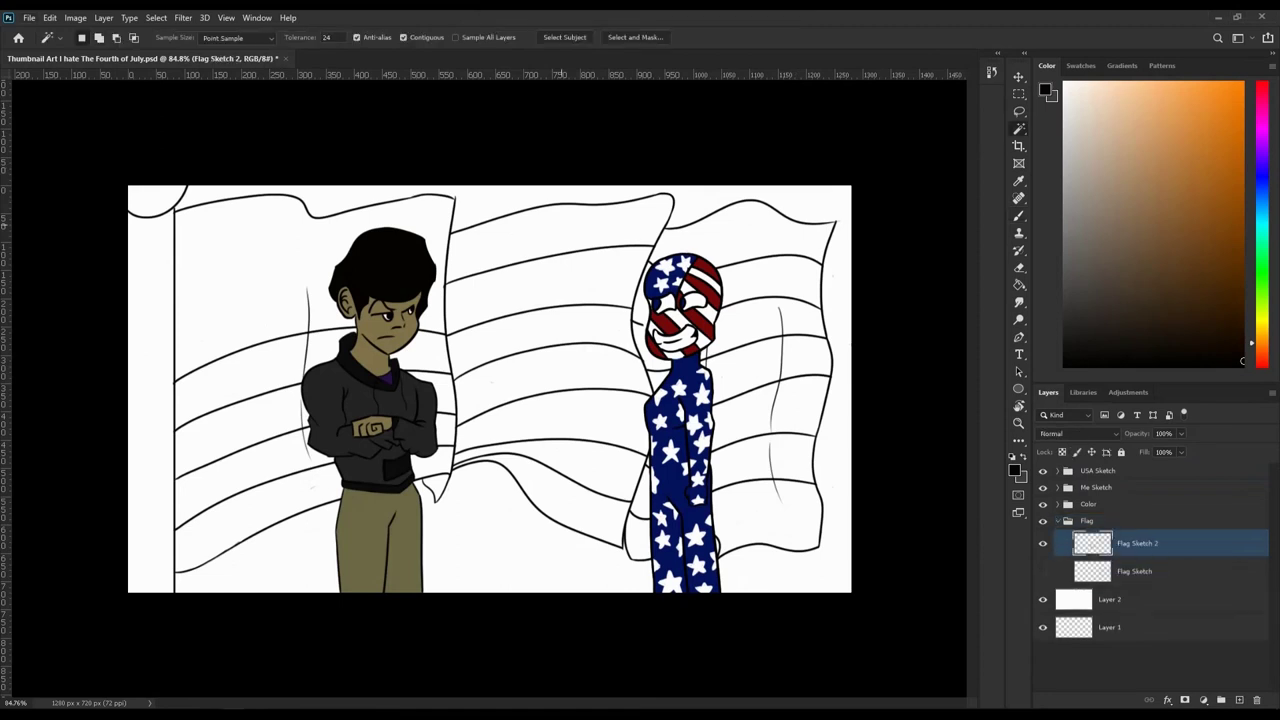
left_click(760, 228, "shift")
left_click(250, 355, "shift")
left_click(740, 300, "shift")
left_click(250, 430, "shift")
left_click(510, 490, "shift")
Step: Fill the selected flag stripes with dark red on a new layer in the Color group
left_click(1088, 504)
key("b")
left_click(1231, 236)
left_click(560, 240)
key("Return")
left_click(1130, 526)
left_click_drag(450, 420, 800, 220)
key("w")
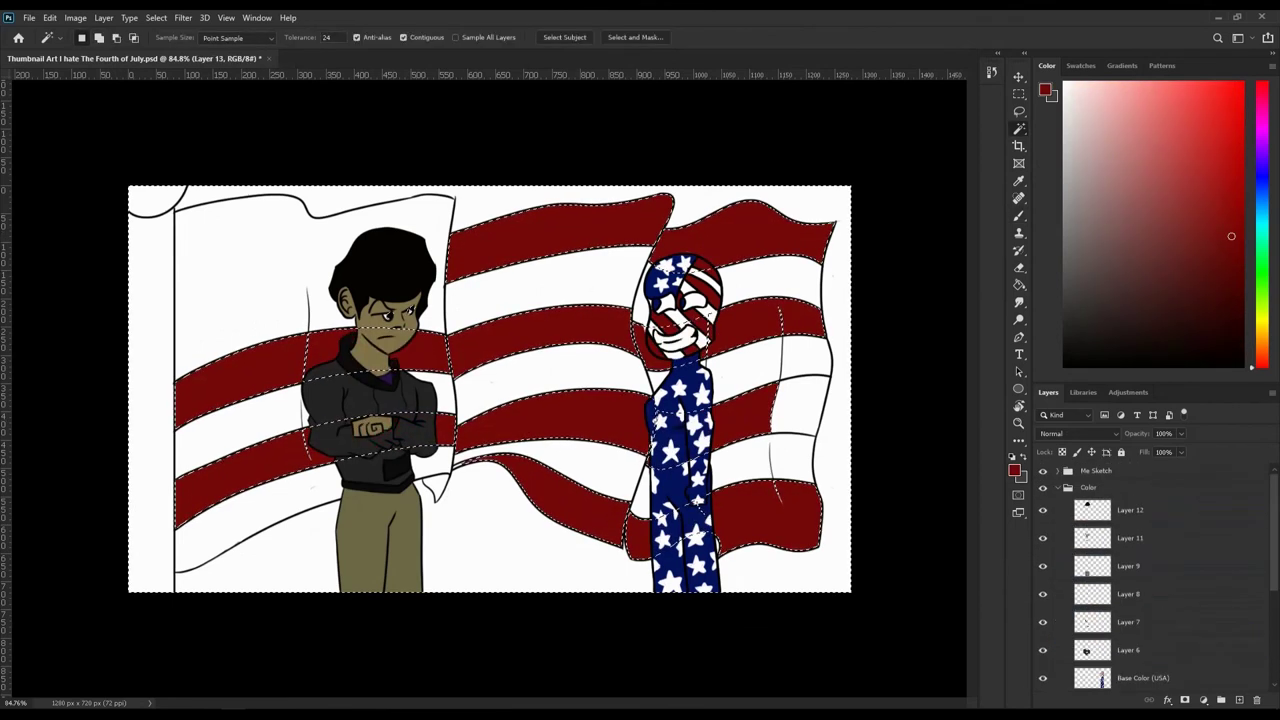
Step: Move Layer 13 with the red stripes below the flag sketches in the Flag group
scroll(1150, 580, "down", 3)
right_click(423, 357)
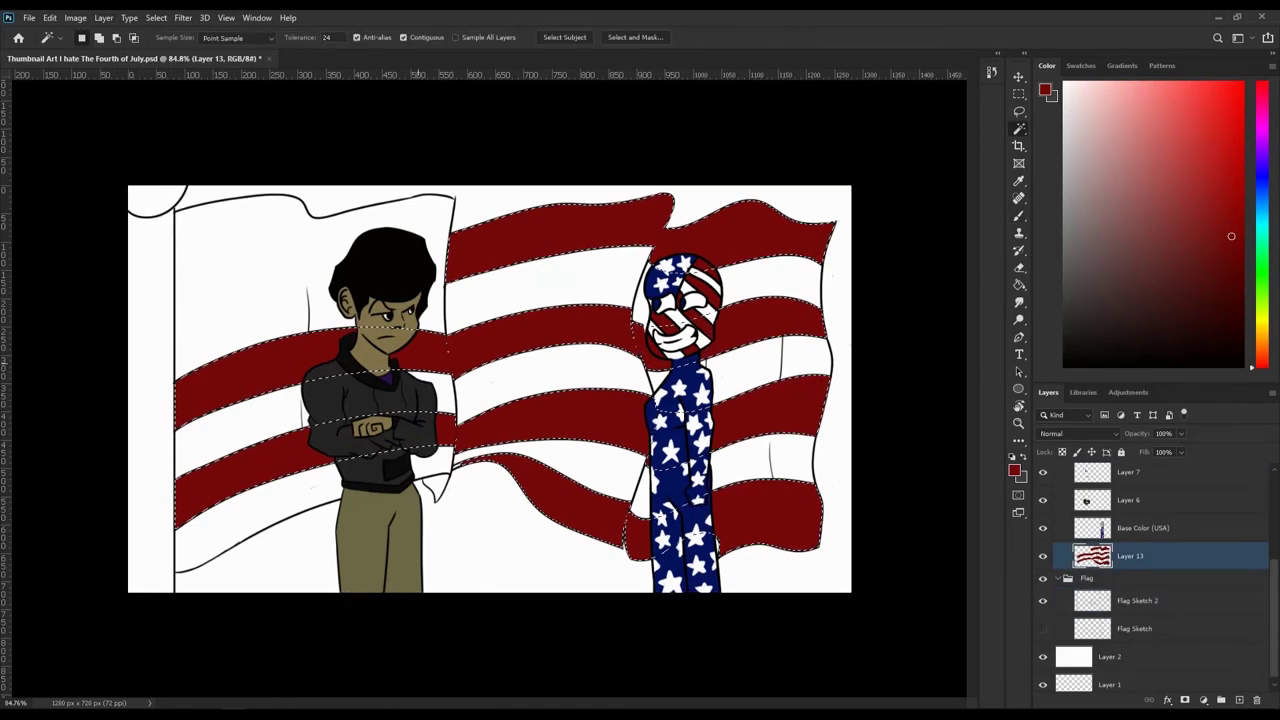
left_click(451, 521)
left_click_drag(1130, 556, 1130, 628)
Step: Paint dark red into the white gap at the narrow tip of the lowest middle stripe
key("b")
scroll(560, 380, "up", 6)
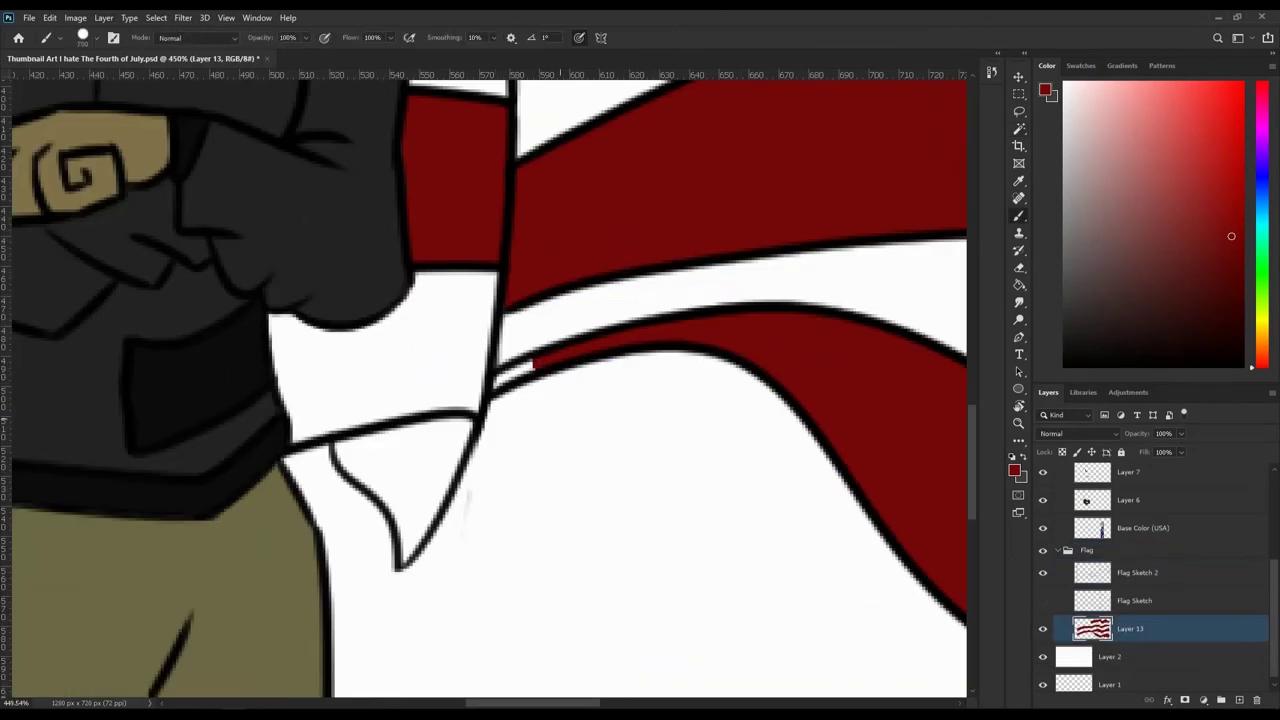
scroll(730, 338, "up", 2)
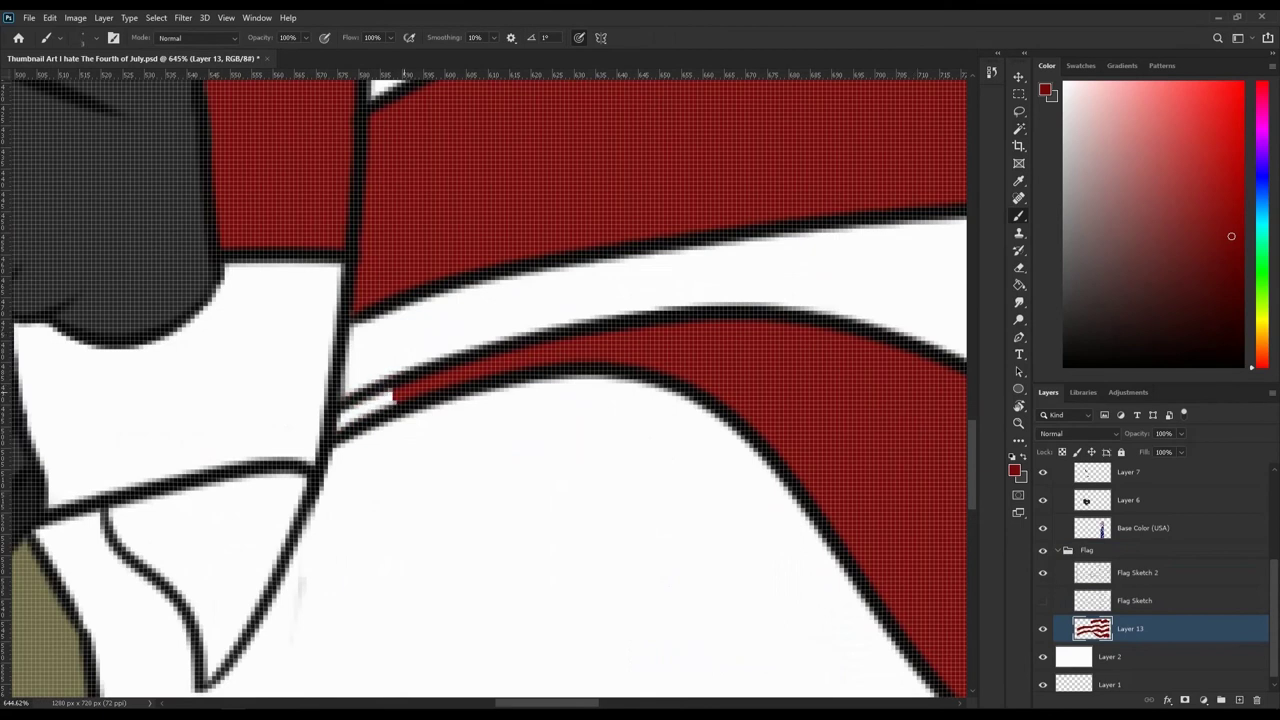
scroll(488, 388, "down", 5)
Step: Select the flag's canton on Flag Sketch 2 and fill it with dark blue on Layer 13
left_click(1137, 572)
left_click(156, 17)
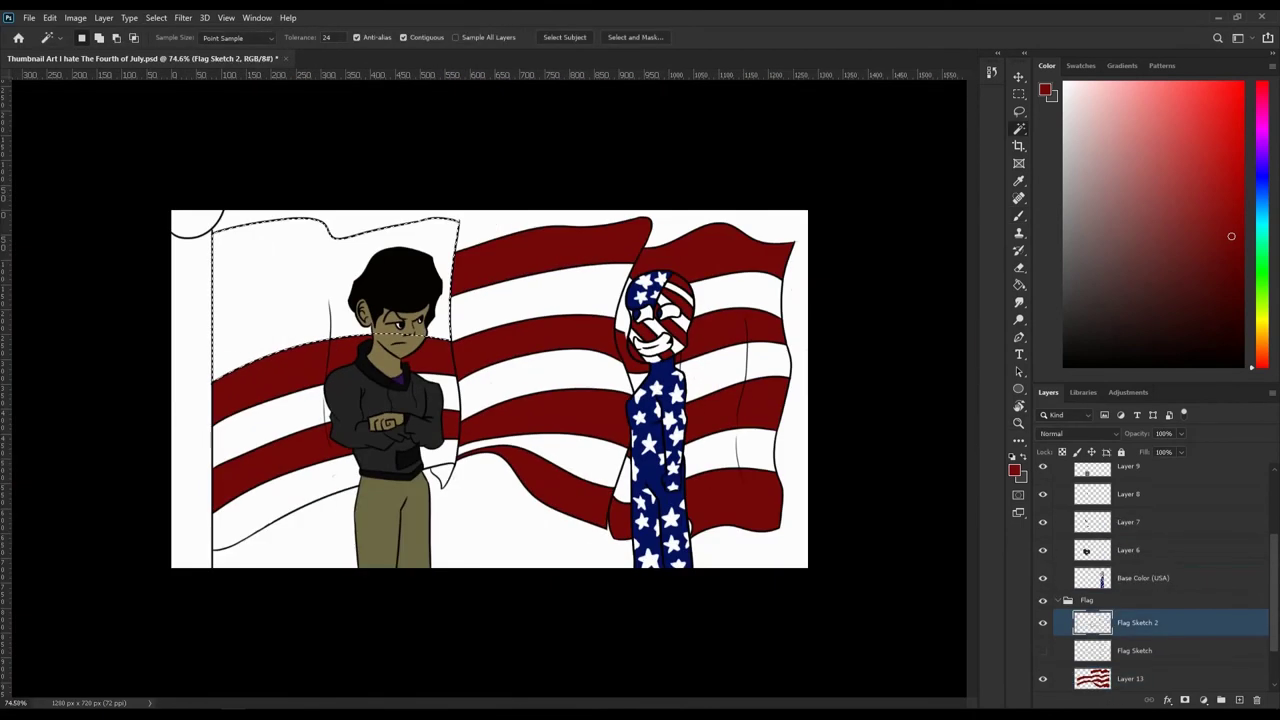
scroll(1150, 570, "down", 2)
left_click(1130, 662)
key("alt+BackSpace")
Step: Erase the blue showing through the cross-armed character's eyes and clear the canton selection
key("e")
scroll(400, 320, "up", 4)
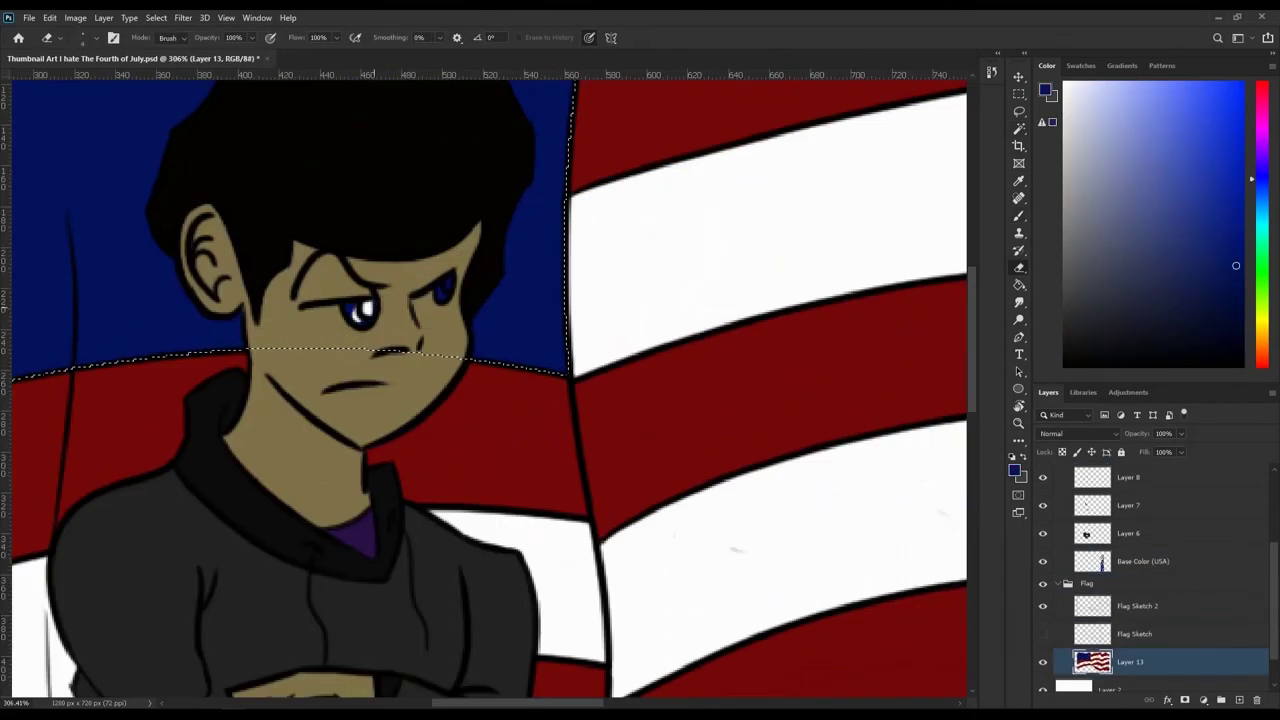
scroll(488, 388, "down", 5)
key("w")
right_click(480, 388)
left_click(500, 552)
Step: Ink the missing curved stripe line through the lowest white area, continuing behind the cross-armed character, and merge it into Flag Sketch 2
scroll(292, 494, "up", 3)
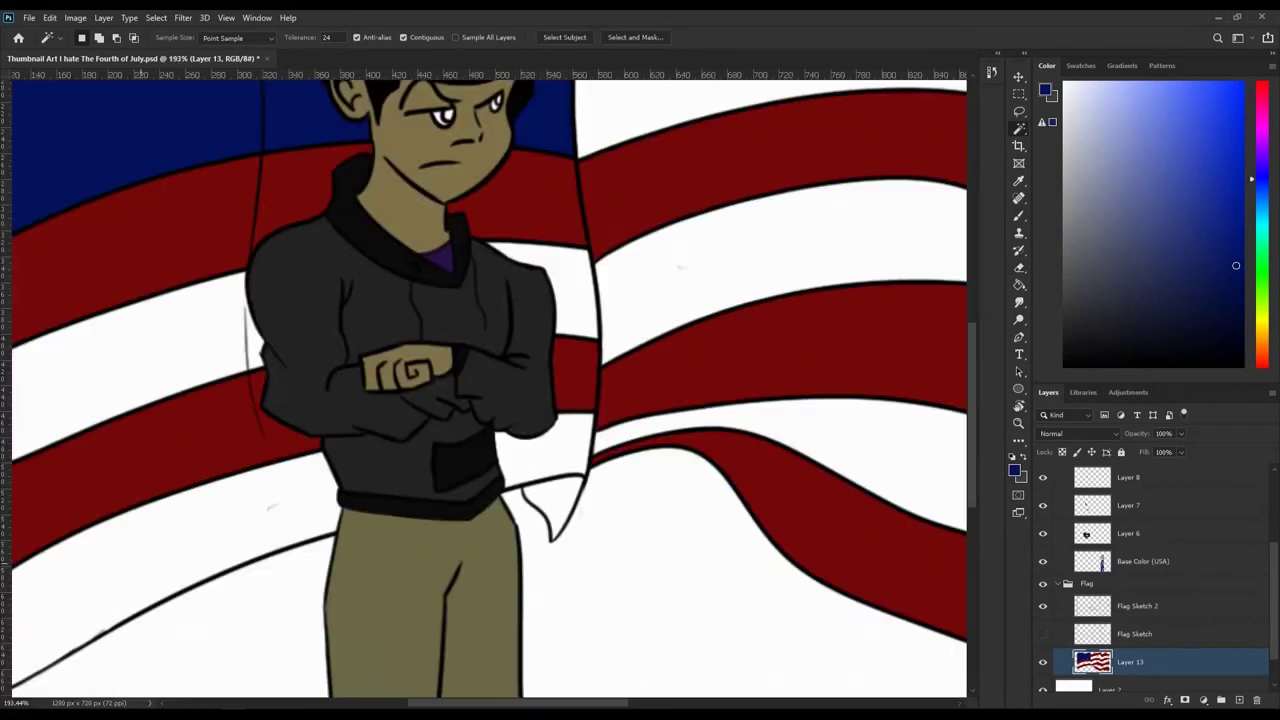
key("alt+bracketright")
scroll(568, 480, "up", 2)
key("b")
scroll(568, 480, "up", 1)
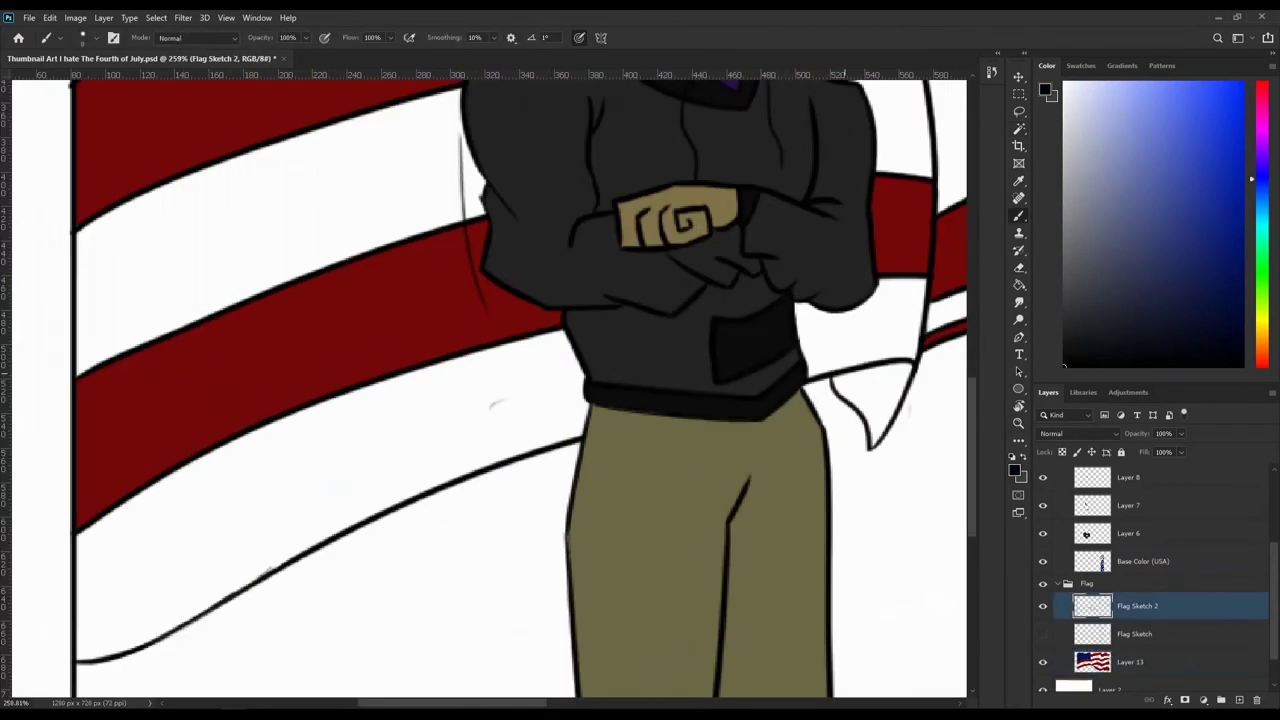
key("ctrl+shift+alt+n")
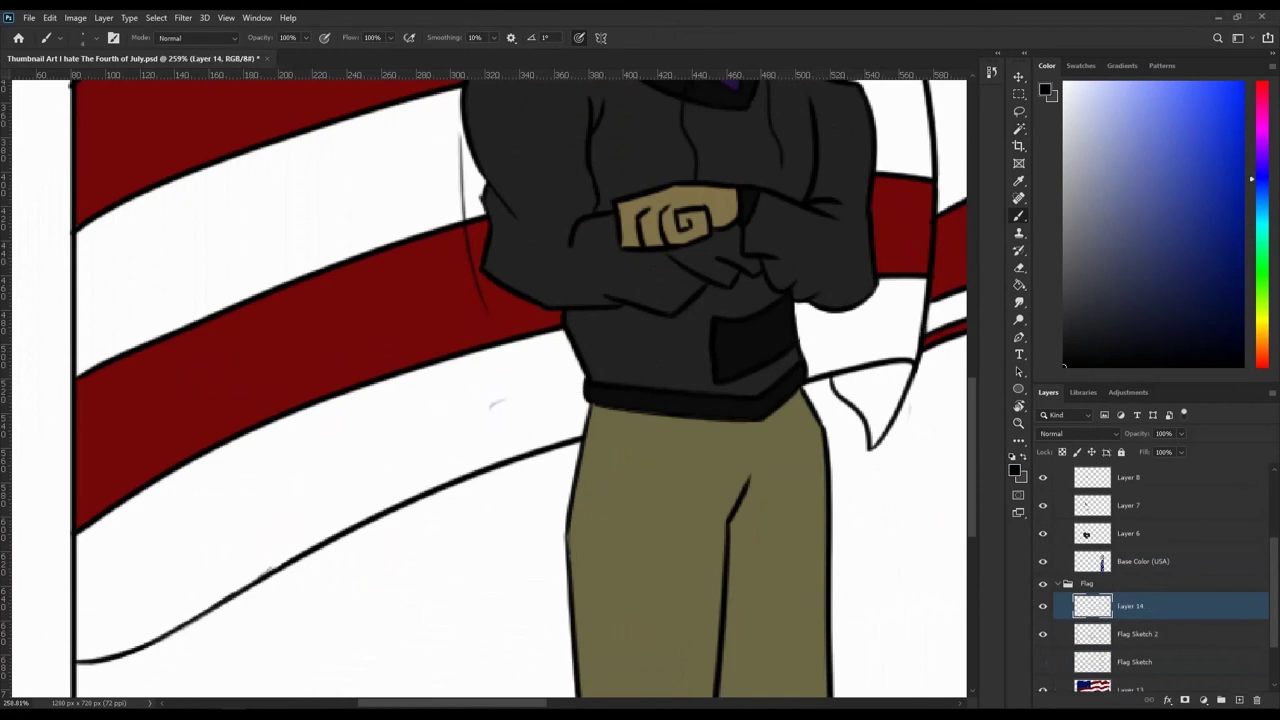
key("ctrl+shift+d")
key("ctrl+e")
key("alt+bracketleft")
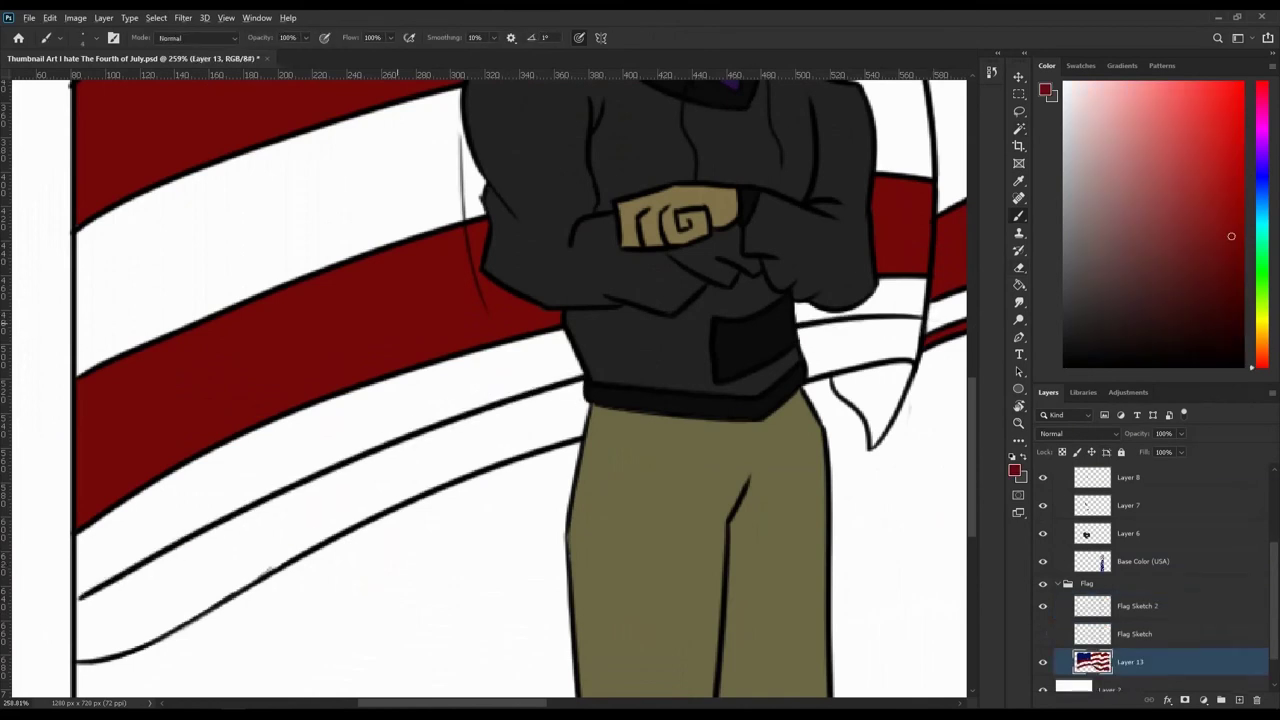
Step: Select the lowest stripe and the folded tail tip on Flag Sketch 2 and fill them dark red on Layer 13
key("alt+bracketright")
key("w")
left_click(156, 17)
key("Escape")
right_click(471, 86)
key("alt+bracketleft")
key("alt+bracketleft")
key("Escape")
scroll(484, 380, "up", 2)
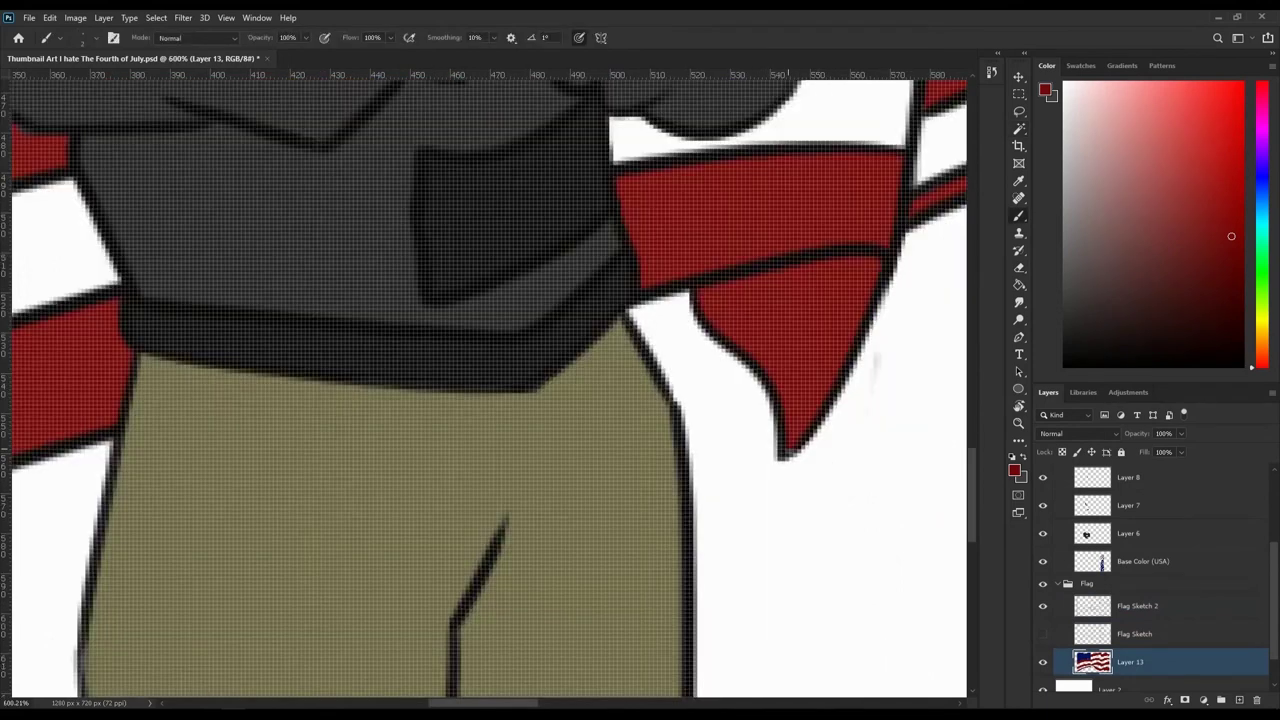
Step: Ink the outline of a round ball in black on top of the flagpole on Flag Sketch 2
key("z")
key("ctrl+0")
key("d")
key("b")
key("alt+bracketright")
key("alt+bracketright")
Step: Select the area inside the flagpole and fill it with dark grey
key("ctrl+shift+d")
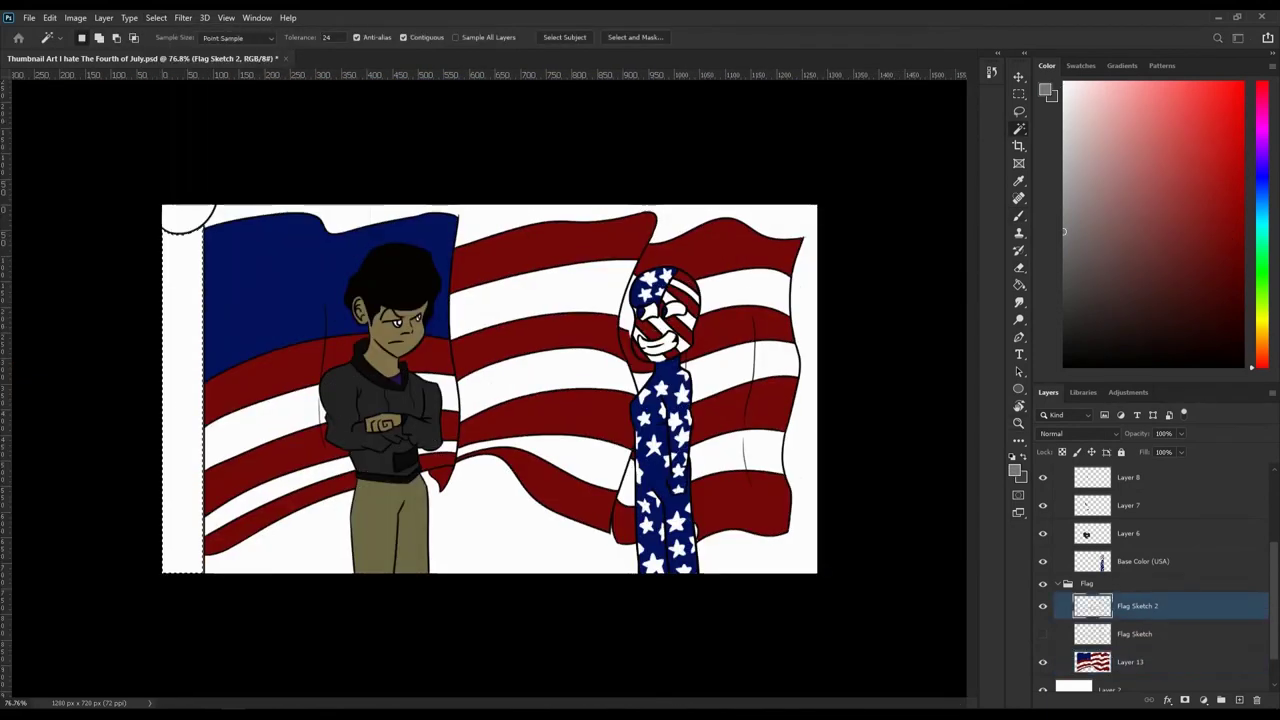
key("alt+BackSpace")
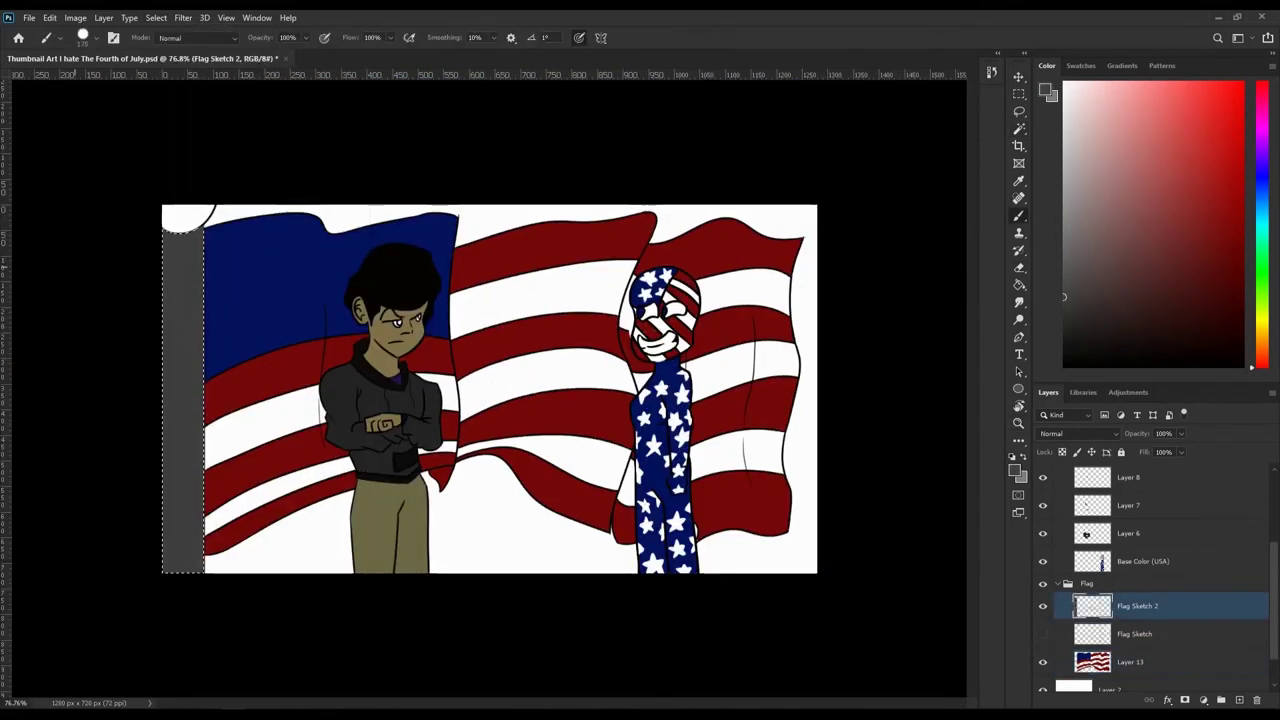
key("ctrl+BackSpace")
key("alt+BackSpace")
Step: Select the ball on top of the flagpole and fill it with dark yellow on Layer 13
key("w")
right_click(181, 241)
left_click(156, 17)
key("Escape")
scroll(320, 200, "up", 3)
key("alt+BackSpace")
key("alt+bracketleft")
key("alt+bracketleft")
key("ctrl+0")
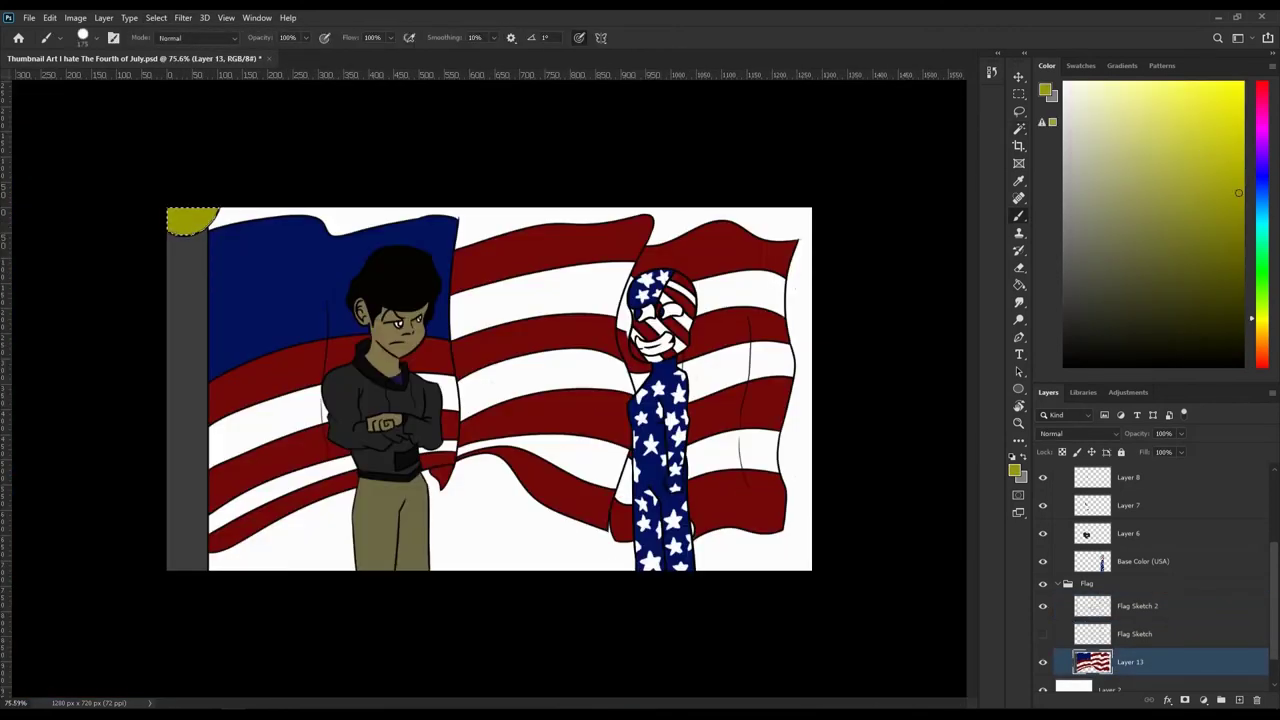
Step: Paint the pupils of the cross-armed character's eyes solid black
scroll(169, 350, "up", 3)
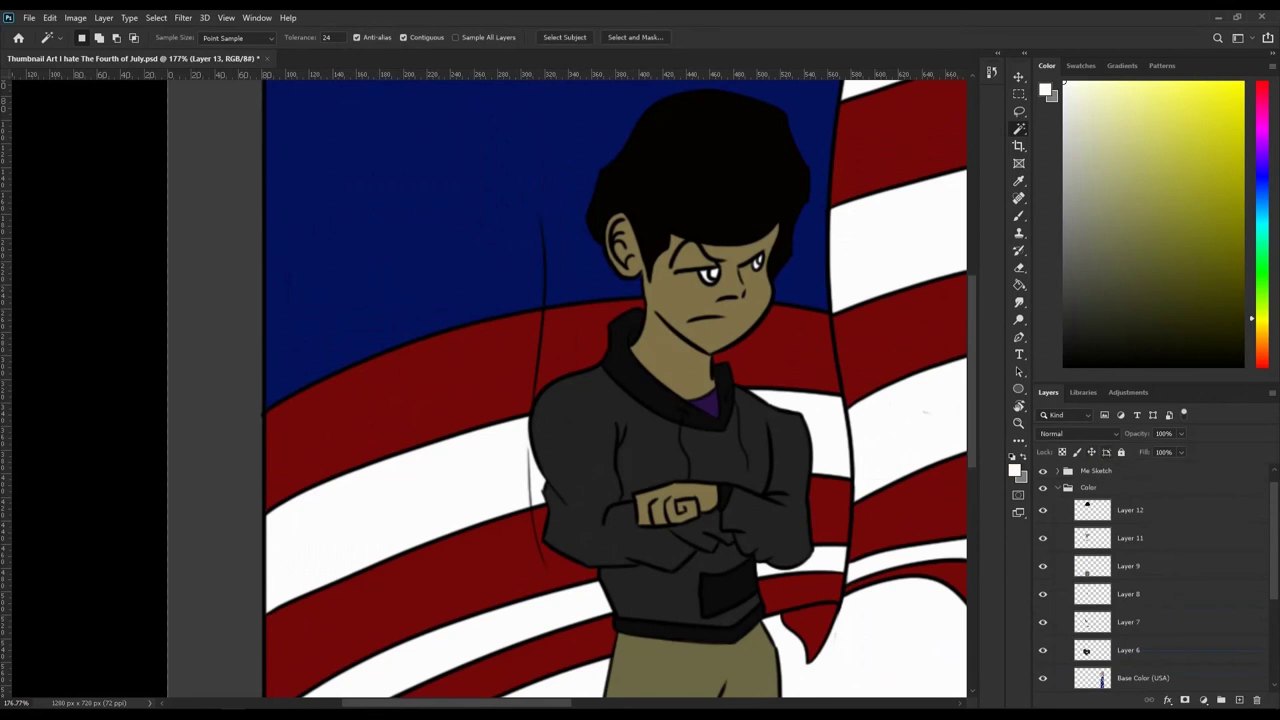
key("alt+bracketleft")
key("b")
key("x")
scroll(788, 92, "up", 2)
scroll(484, 388, "down", 5)
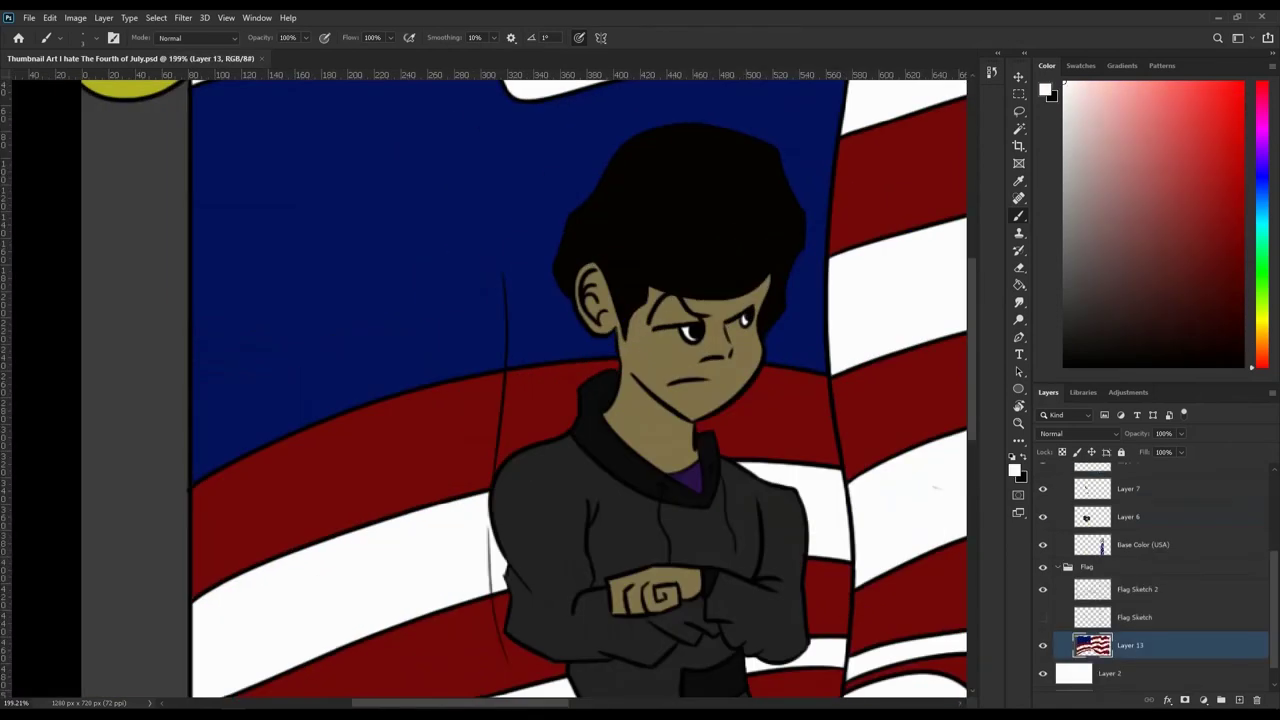
Step: Draw a five-pointed white star in the canton's corner beside the flagpole ball and paint it solid white on Layer 13
mouse_move(236, 299)
left_mouse_down()
mouse_move(253, 260)
mouse_move(290, 290)
left_mouse_up()
key("z")
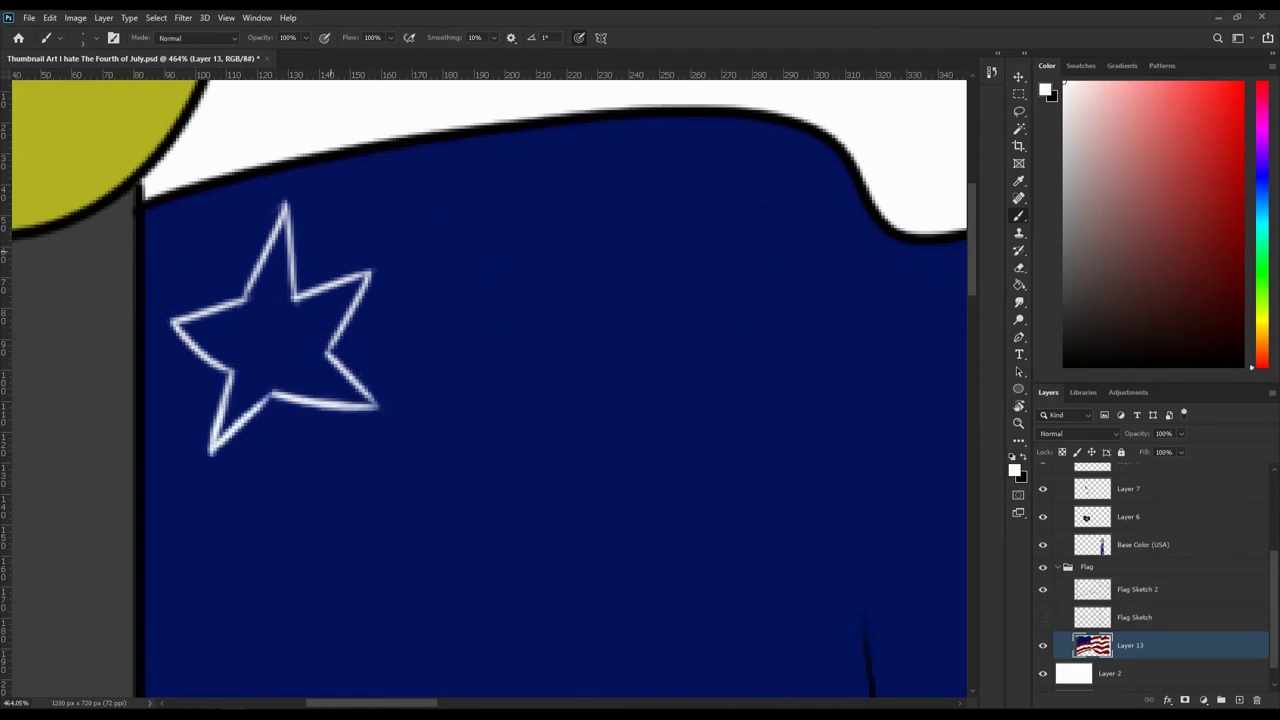
left_click_drag(287, 215, 290, 340)
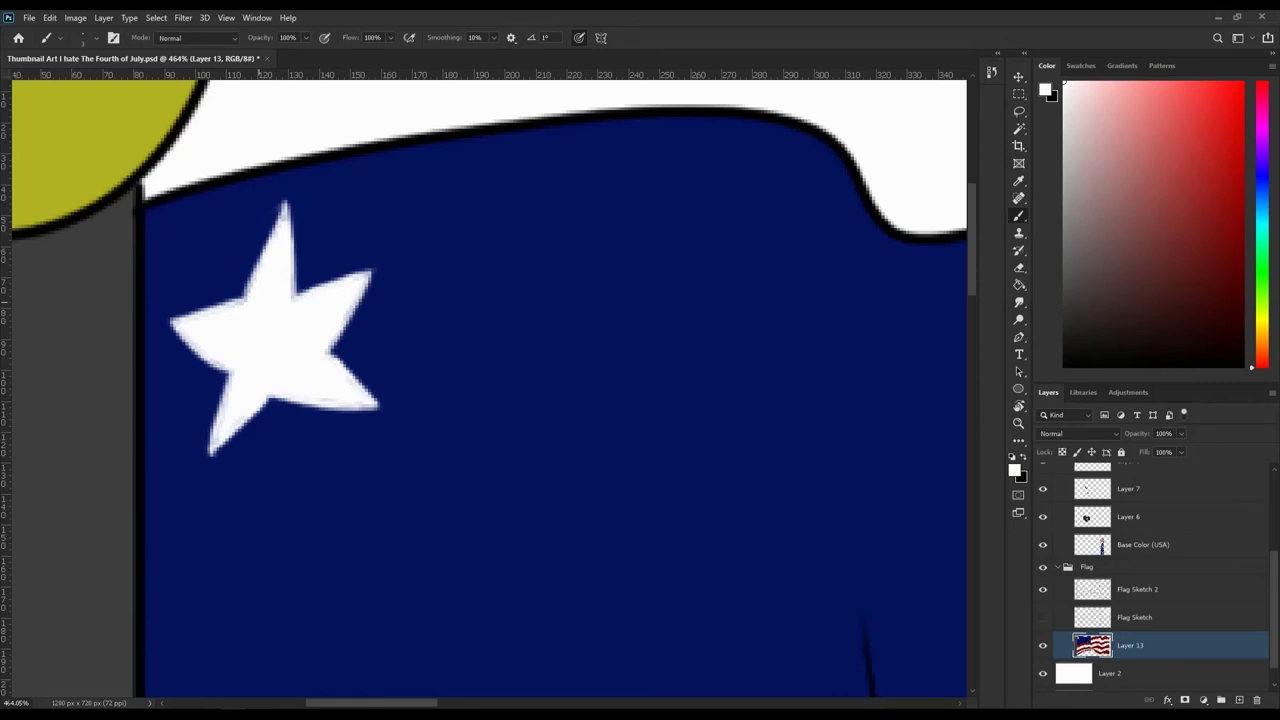
Step: Lasso the white star, duplicate it onto its own layer and place the copy to the right of the original
key("l")
left_click_drag(270, 188, 262, 192)
key("ctrl+j")
key("ctrl+t")
mouse_move(163, 322)
left_mouse_down()
mouse_move(471, 277)
mouse_move(468, 247)
left_mouse_up()
key("Return")
Step: Duplicate the star again and place the copy below, between the first two stars
key("ctrl+j")
key("ctrl+t")
left_click_drag(585, 254, 290, 530)
key("Escape")
key("ctrl+z")
right_click(586, 268)
key("Escape")
left_click_drag(447, 160, 418, 236)
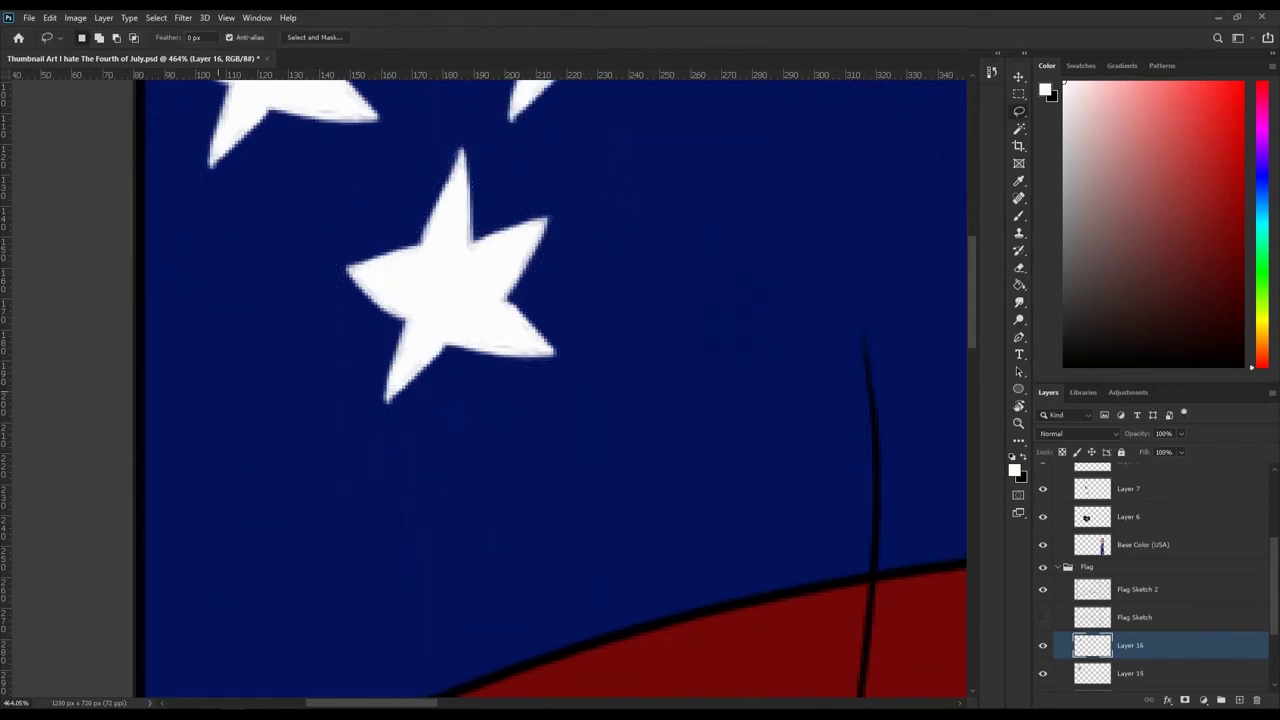
Step: Duplicate the star twice more and position the copies in the canton's lower part
key("ctrl+j")
key("ctrl+t")
right_click(309, 228)
mouse_move(445, 280)
left_mouse_down()
mouse_move(314, 475)
mouse_move(489, 386)
mouse_move(655, 555)
left_mouse_up()
key("Escape")
key("Return")
key("ctrl+j")
key("ctrl+t")
left_click_drag(620, 250, 780, 429)
left_click_drag(500, 380, 449, 535)
left_click_drag(657, 655, 700, 620)
key("Return")
Step: Add two more duplicated stars toward the middle and upper edge of the canton
scroll(600, 400, "down", 5)
key("ctrl+j")
key("ctrl+t")
left_click_drag(634, 214, 510, 461)
key("Return")
scroll(510, 461, "down", 3)
scroll(400, 500, "up", 3)
key("ctrl+j")
key("ctrl+t")
scroll(400, 500, "down", 2)
left_click_drag(345, 555, 663, 220)
key("Return")
Step: Place the remaining duplicated stars around the cross-armed character's head to complete the canton
key("ctrl+j")
key("ctrl+t")
key("Return")
scroll(600, 400, "down", 3)
scroll(600, 400, "up", 2)
key("ctrl+j")
key("ctrl+t")
mouse_move(600, 420)
left_mouse_down()
mouse_move(745, 262)
mouse_move(775, 515)
left_mouse_up()
key("Return")
key("ctrl+j")
key("ctrl+t")
key("Return")
key("l")
key("ctrl+0")
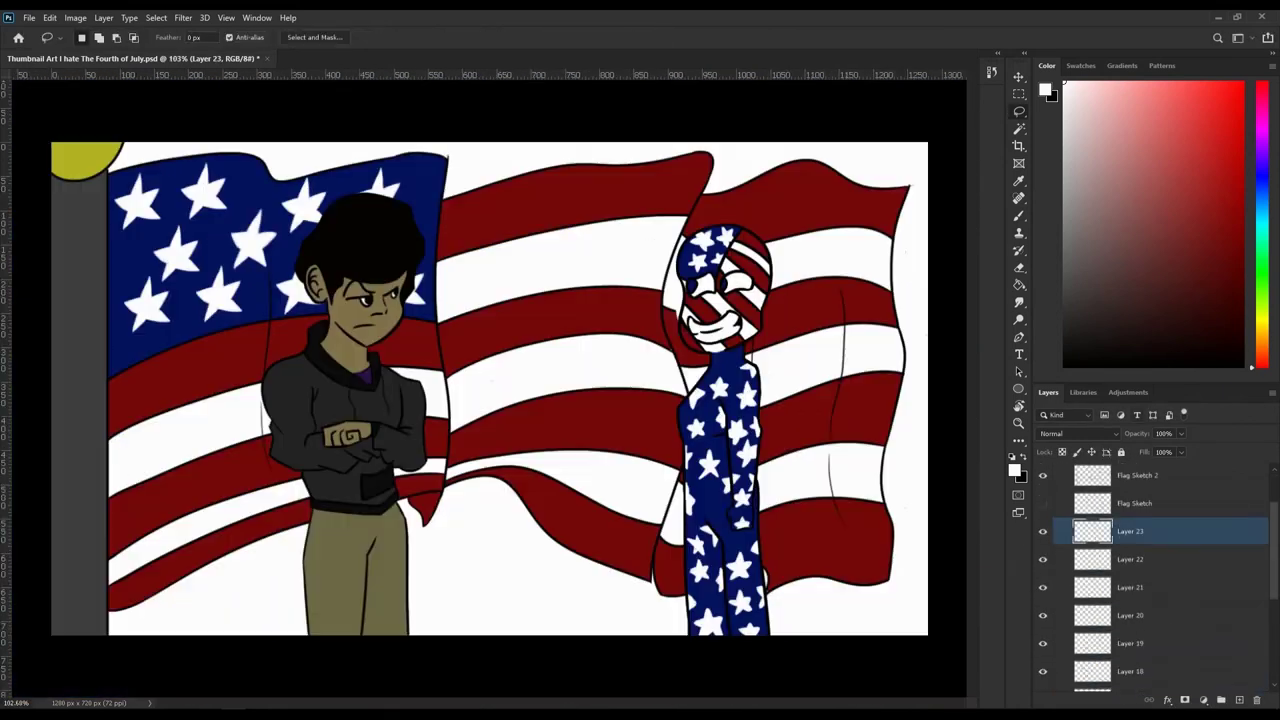
Step: Merge the star copy layers and the flag colours of Layer 13 into a single layer in the Flag group
key("alt+shift+bracketleft")
key("alt+shift+bracketleft")
key("alt+shift+bracketleft")
key("alt+shift+bracketleft")
key("alt+shift+bracketleft")
key("alt+shift+bracketleft")
key("alt+shift+bracketleft")
key("Delete")
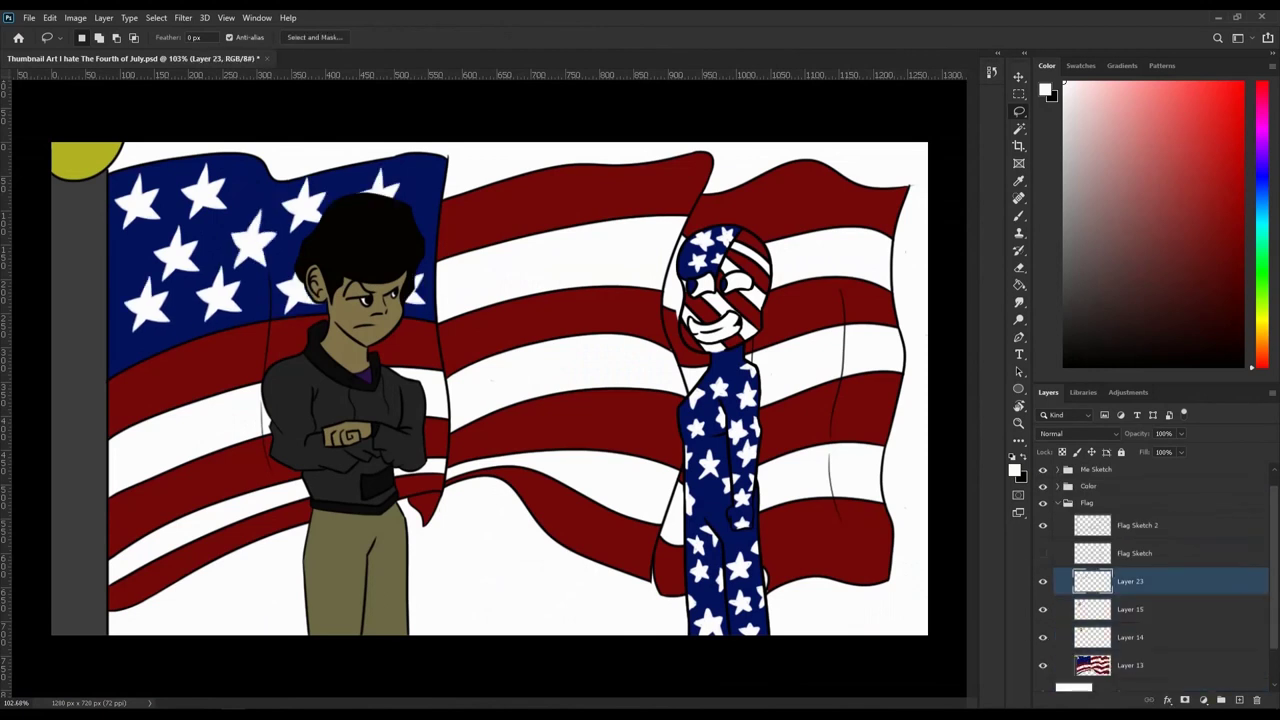
key("ctrl+e")
key("alt+bracketright")
Step: Try to bucket-fill the empty background area below the flag on Layer 2
key("alt+bracketleft")
key("alt+bracketleft")
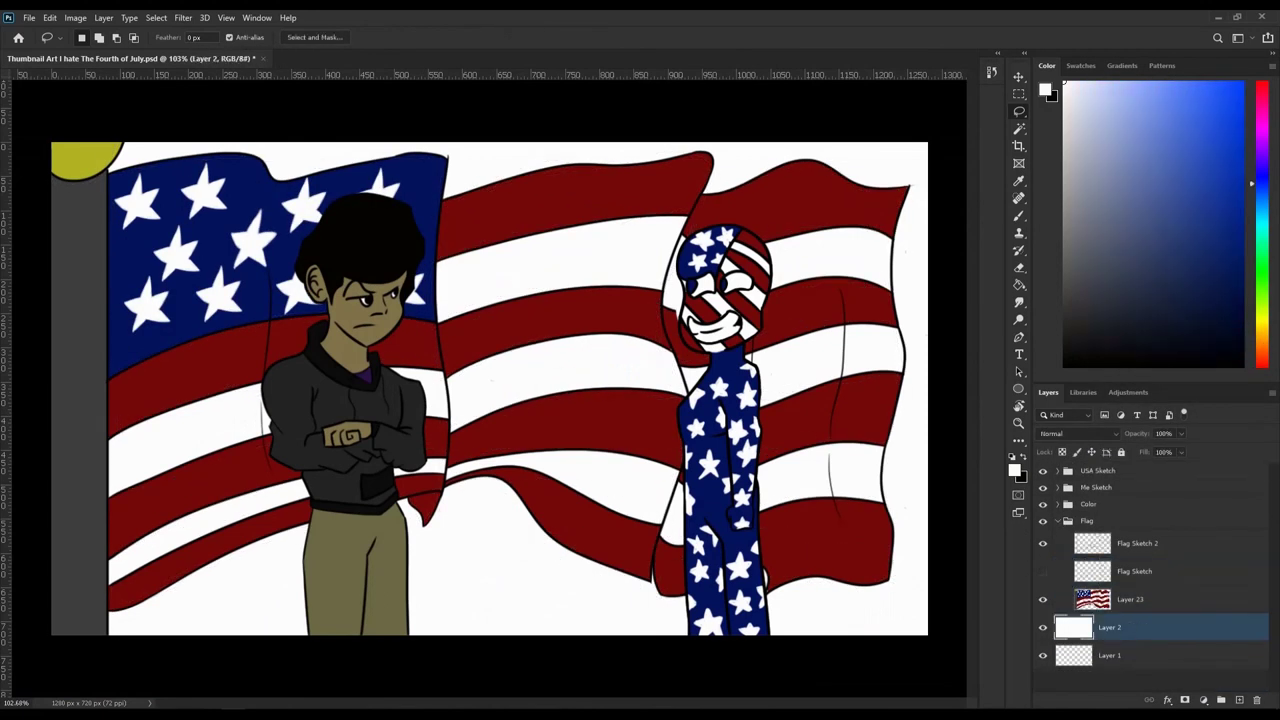
key("g")
left_click(245, 585)
key("ctrl+z")
key("alt+bracketright")
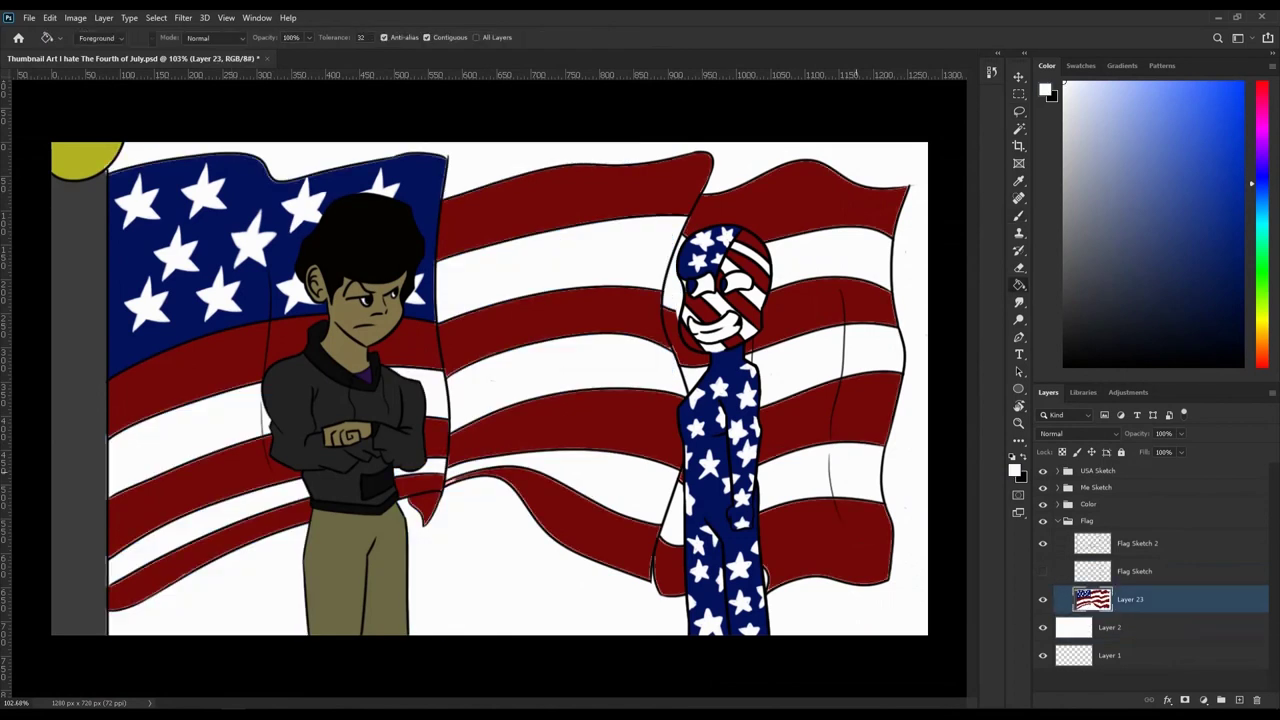
Step: Toggle the visibility of the flag colour and background layers to examine what each one contains
key("ctrl+comma")
key("ctrl+comma")
key("alt+bracketleft")
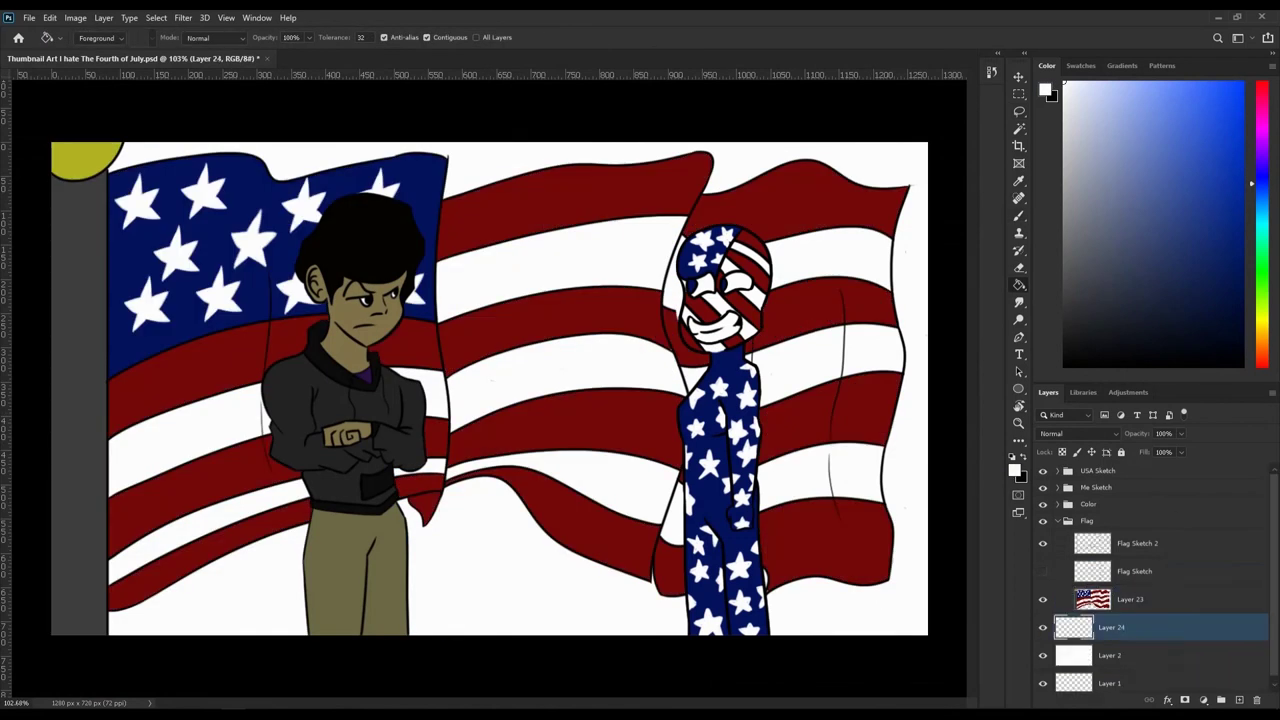
key("alt+bracketleft")
key("ctrl+comma")
key("ctrl+comma")
key("alt+bracketright")
key("alt+bracketright")
key("ctrl+comma")
key("ctrl+comma")
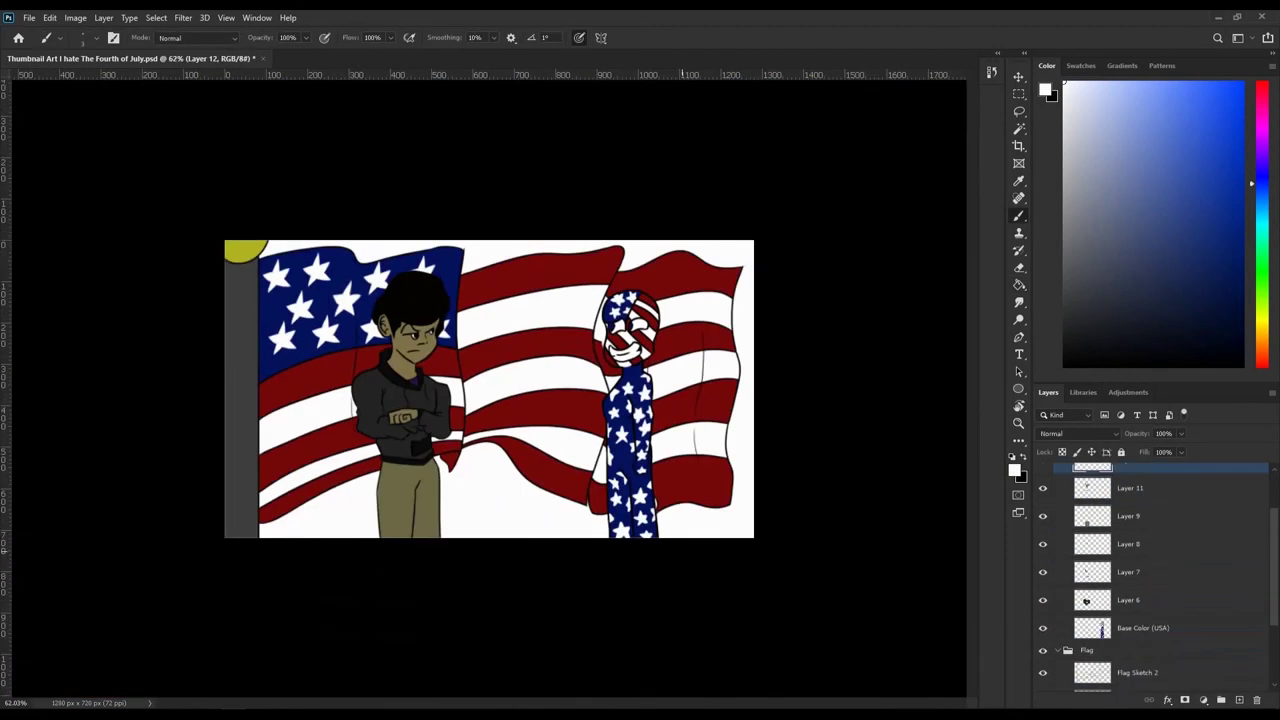
key("ctrl+comma")
key("ctrl+comma")
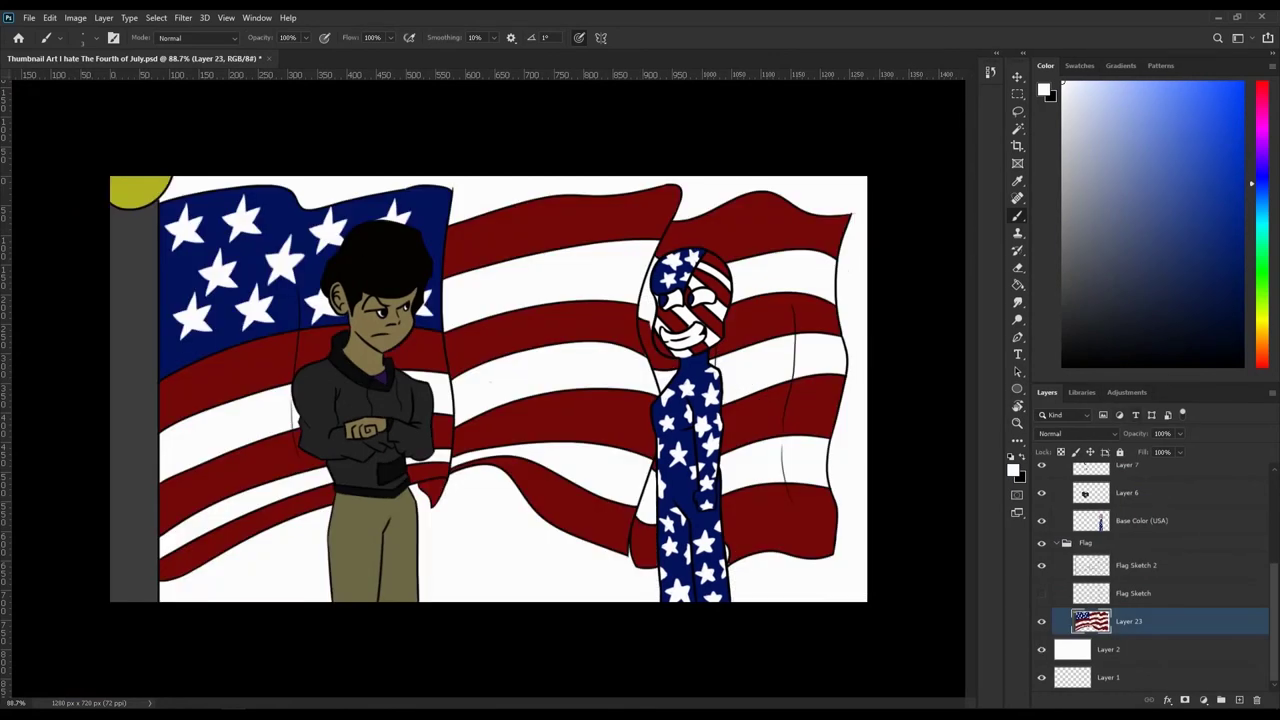
Step: Select the flag's light stripes on Flag Sketch 2 and fill them with white on Layer 23
key("alt+bracketright")
key("w")
left_click(490, 382)
key("ctrl+d")
Step: Fill the Layer 2 background behind the flag with dark navy blue
key("alt+bracketleft")
key("alt+bracketright")
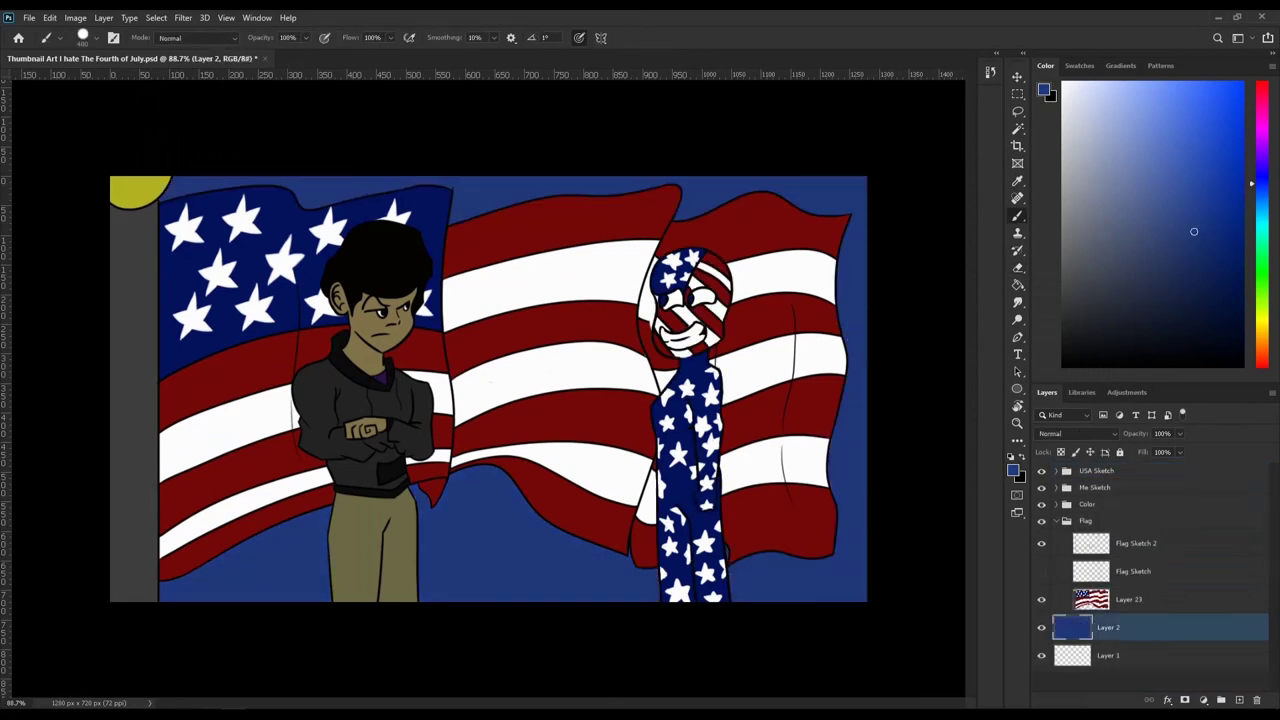
left_click_drag(1193, 231, 1226, 297)
key("alt+BackSpace")
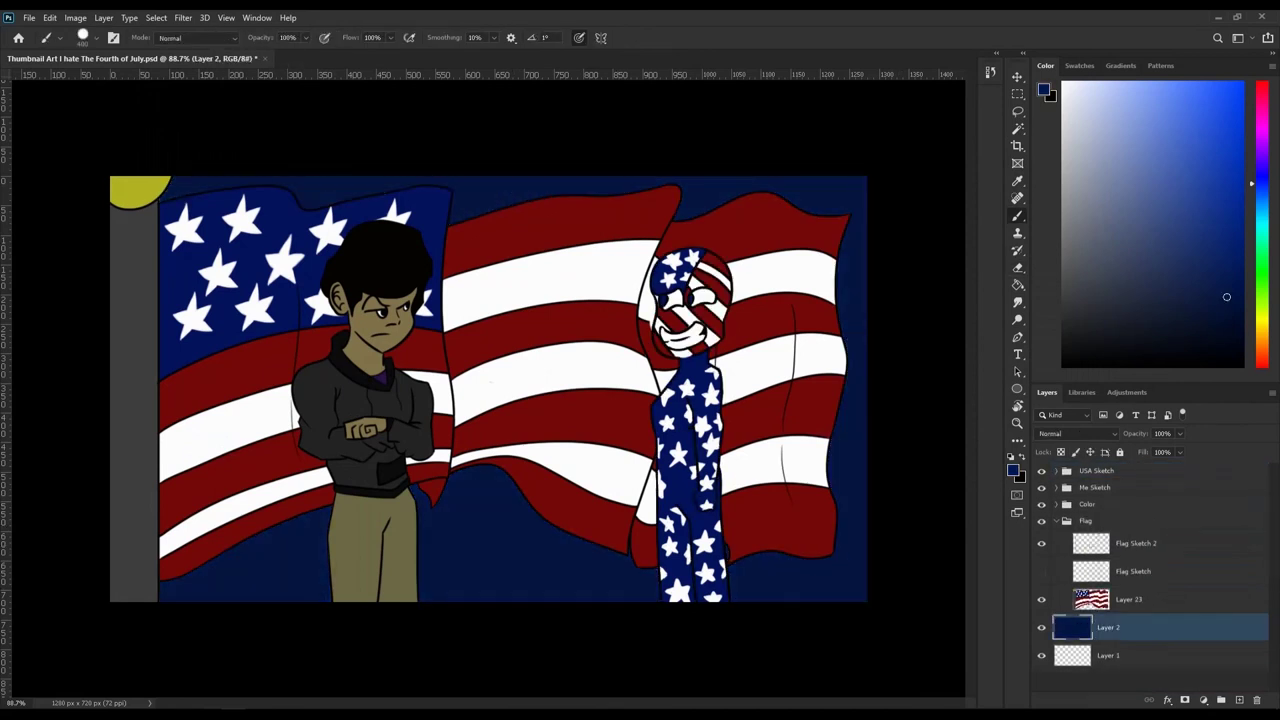
Step: Hide the USA Sketch, Me Sketch, Color and Flag groups and add a new layer above Layer 2
left_click(1196, 190)
left_click_drag(1041, 470, 1041, 521)
left_click(1056, 521)
left_click(1239, 700)
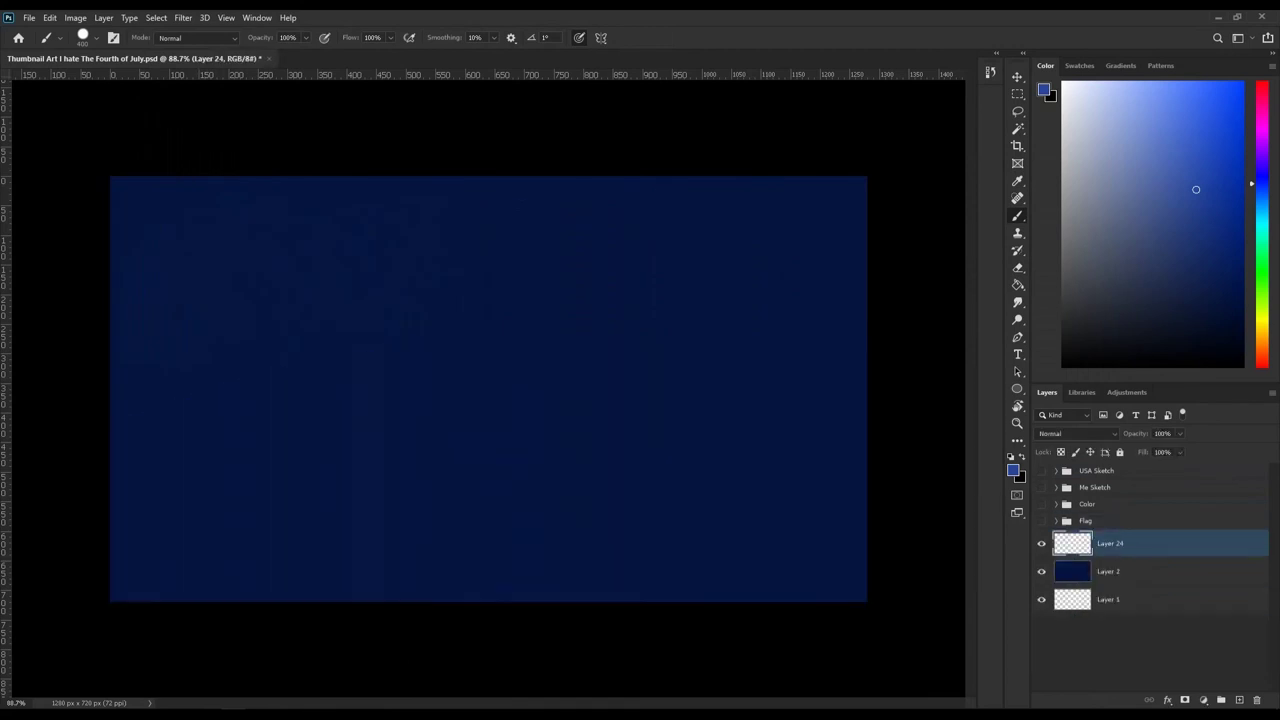
Step: Paint a lighter blue glow along the canvas's lower edge on Layer 24 and apply a Gaussian Blur with an 89.9-pixel radius
left_click(175, 640)
left_click_drag(175, 640, 540, 620)
left_click(183, 17)
left_click(215, 30)
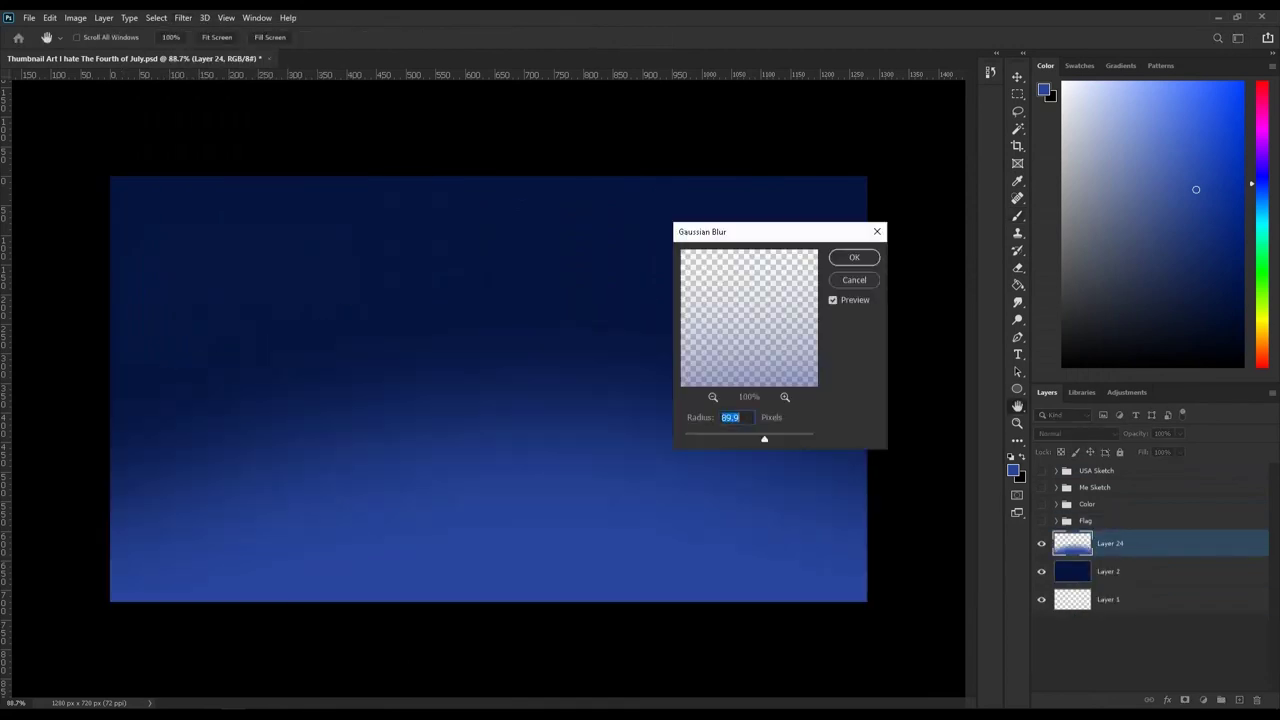
left_click(848, 254)
left_click_drag(1041, 470, 1041, 521)
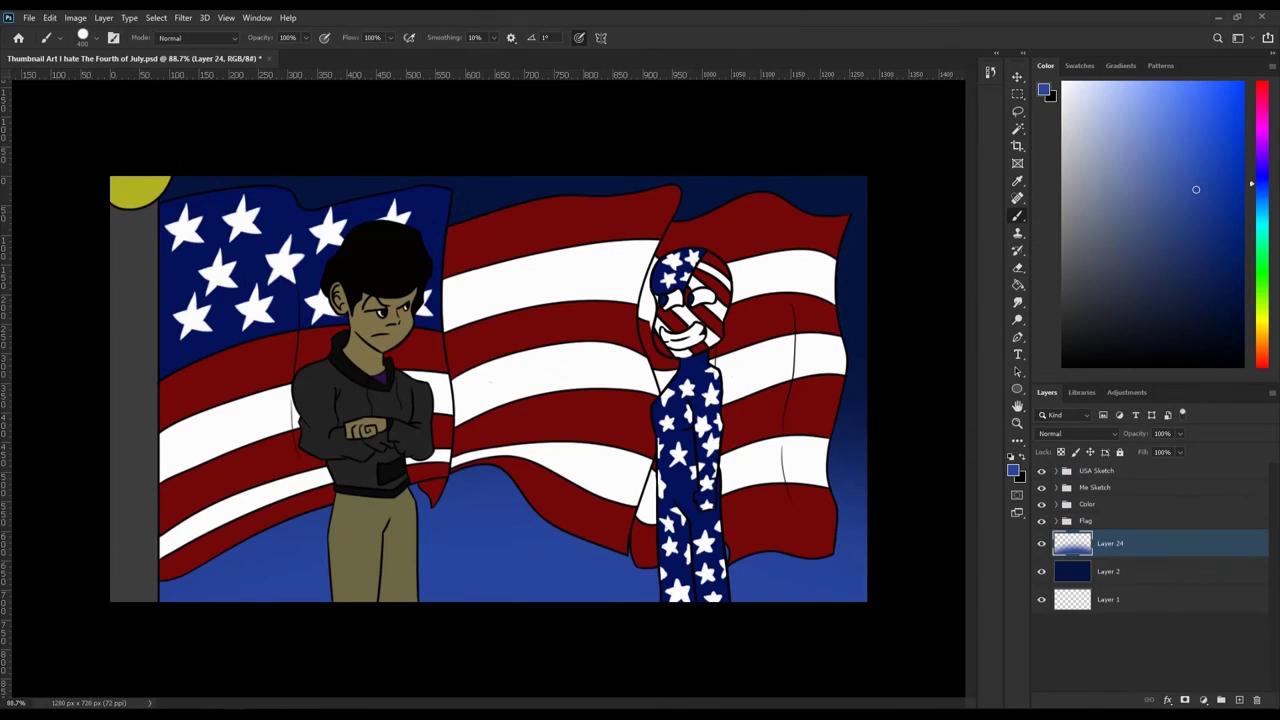
Step: Hide the four artwork groups again and add a new layer above Layer 24
left_click_drag(1041, 470, 1041, 521)
left_click(1239, 700)
scroll(488, 389, "down", 4)
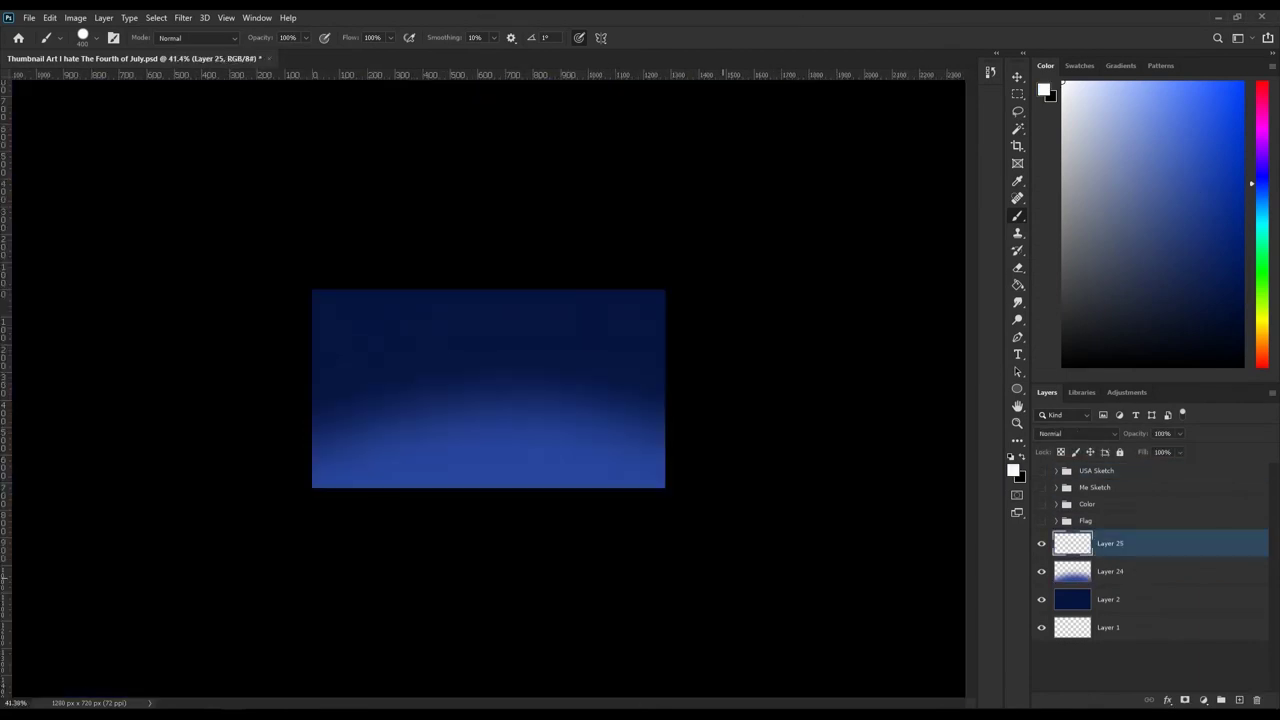
Step: Draw a large five-pointed star outline in white on Layer 25 and fill its interior with white
scroll(488, 386, "up", 5)
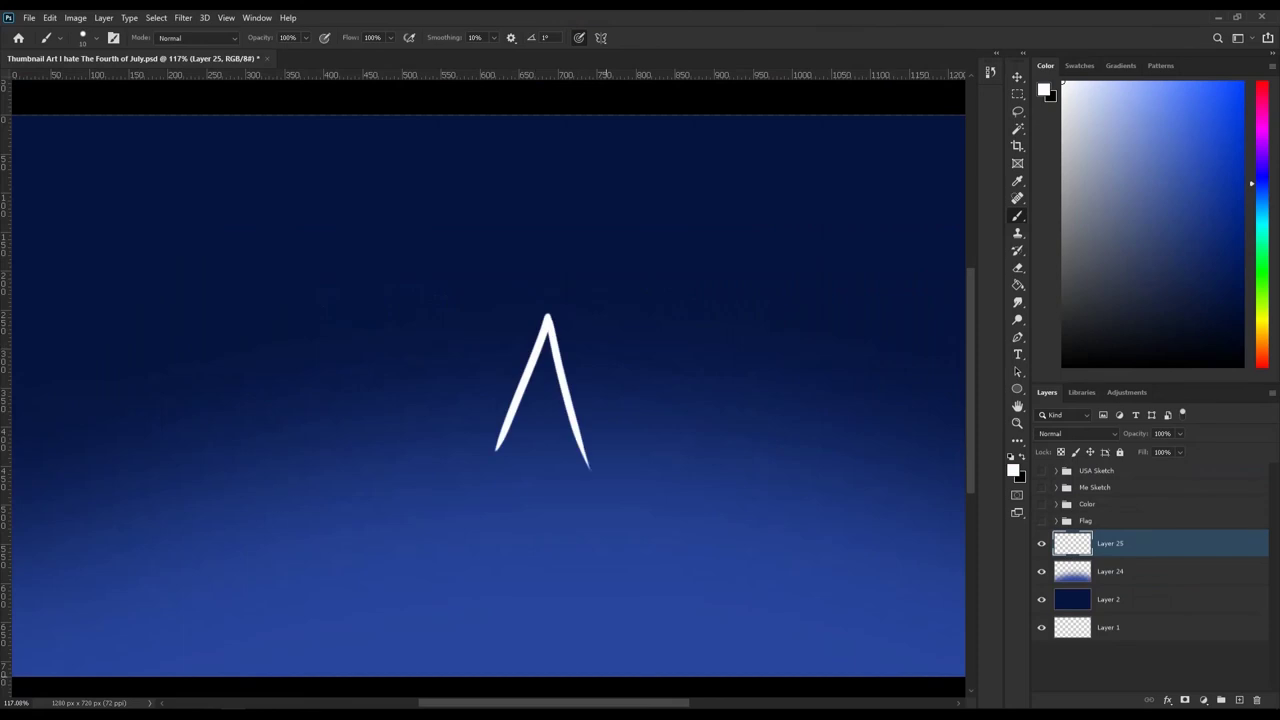
left_click_drag(547, 316, 586, 436)
scroll(600, 400, "down", 1)
left_click_drag(586, 390, 683, 401)
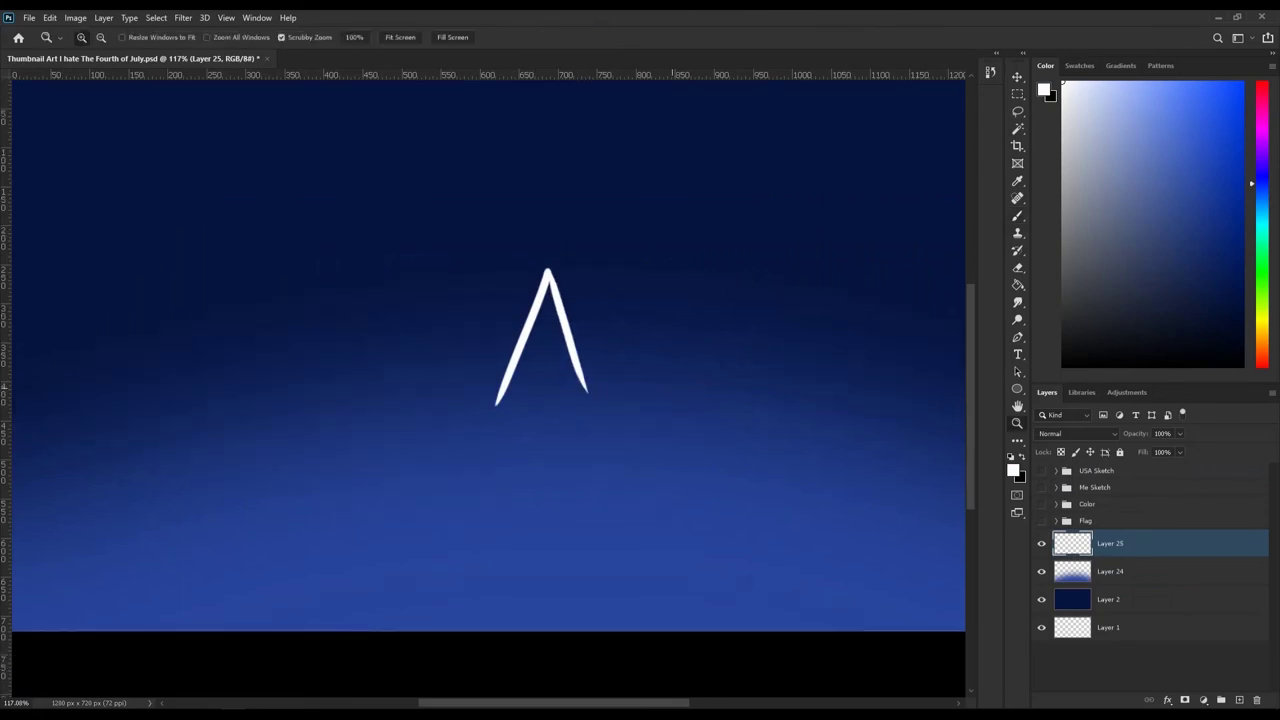
scroll(645, 465, "up", 3)
left_click_drag(320, 294, 43, 323)
left_click_drag(509, 300, 771, 329)
scroll(488, 390, "down", 2)
scroll(488, 390, "left", 1)
mouse_move(848, 205)
left_mouse_down()
mouse_move(712, 433)
mouse_move(677, 371)
left_mouse_up()
key("ctrl+z")
left_click_drag(118, 205, 300, 366)
scroll(488, 390, "down", 3)
mouse_move(305, 255)
left_mouse_down()
mouse_move(229, 509)
mouse_move(471, 386)
mouse_move(725, 490)
left_mouse_up()
left_click_drag(700, 230, 780, 530)
left_click_drag(640, 442, 768, 510)
key("e")
key("ctrl+0")
scroll(480, 400, "up", 2)
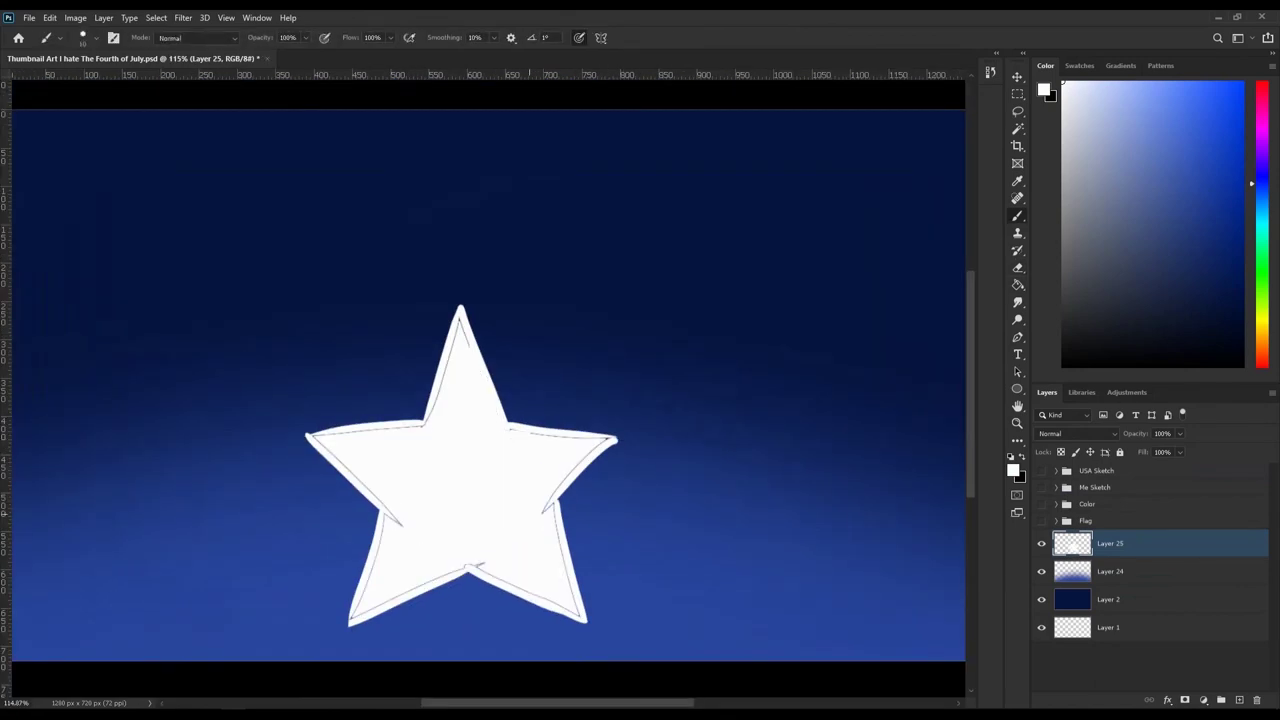
Step: Scale the white star down to a small tilted star and move it to the canvas's upper-left corner
key("ctrl+0")
key("ctrl+t")
left_click_drag(370, 340, 255, 280)
left_click_drag(300, 315, 305, 195)
scroll(480, 400, "up", 3)
key("Return")
Step: Duplicate the small star three times and arrange the stars in a diagonal row across the canvas's upper-left corner
key("ctrl+j")
left_click_drag(288, 355, 436, 240)
key("ctrl+j")
key("ctrl+j")
left_click_drag(602, 462, 240, 410)
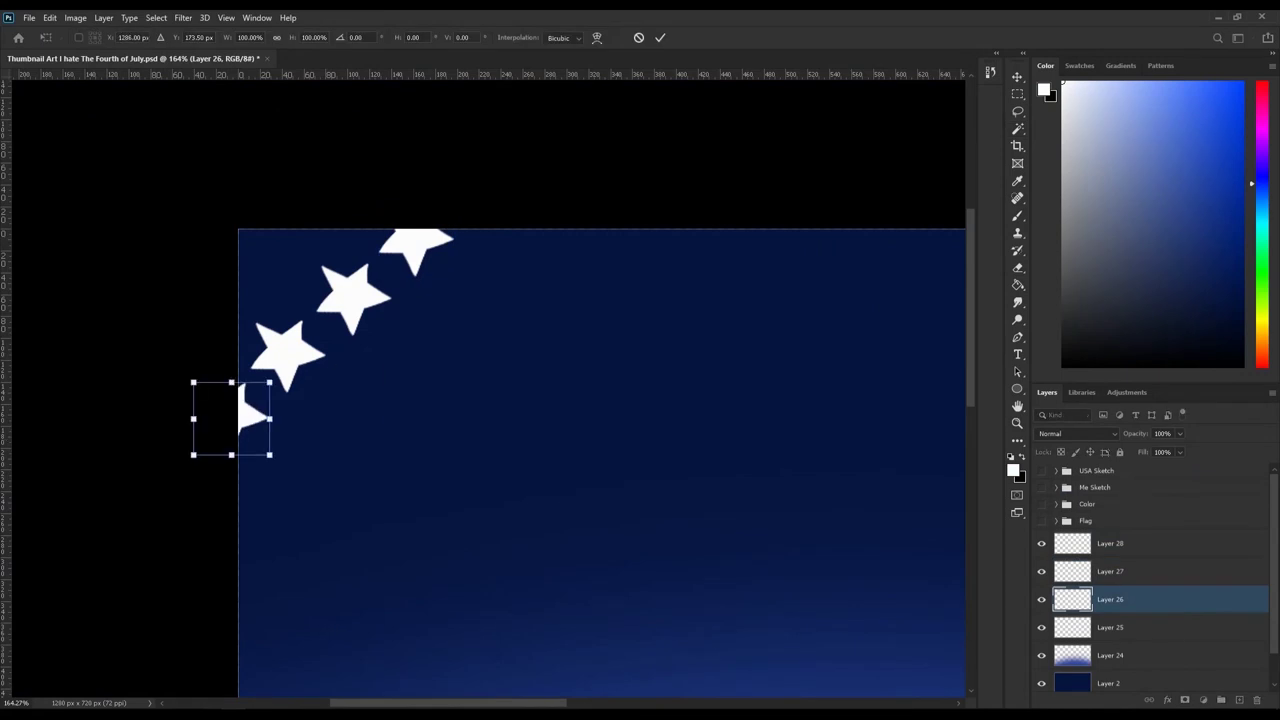
right_click(1110, 571)
key("Escape")
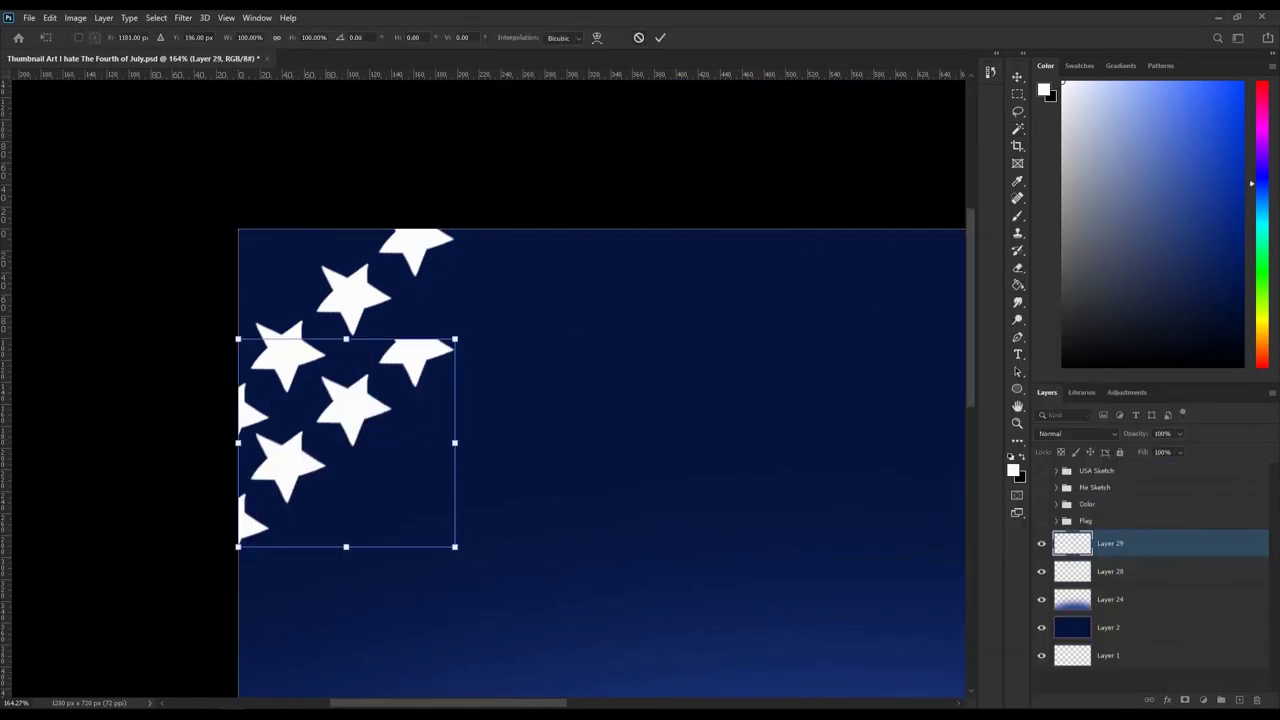
Step: Reposition the four stars into a diagonal row lying fully inside the canvas and merge them into one layer
left_click_drag(880, 645, 602, 463)
left_click_drag(415, 250, 393, 570)
left_click_drag(600, 463, 454, 508)
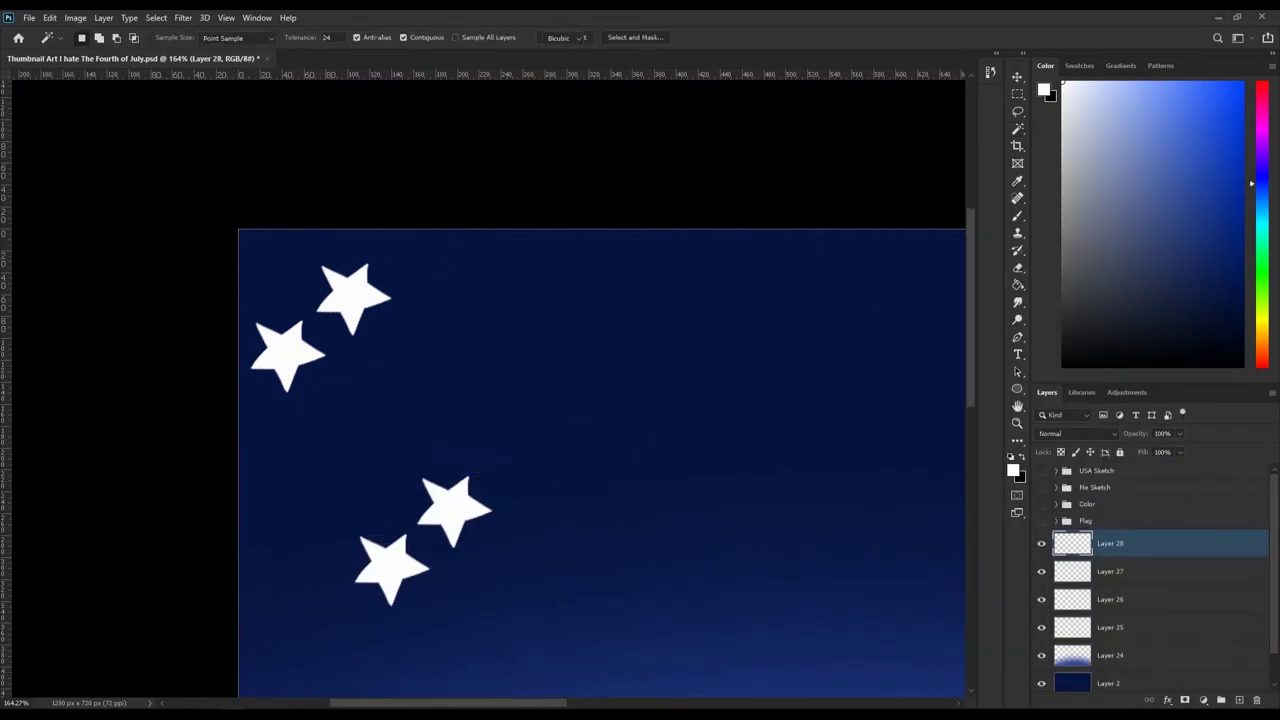
left_click_drag(353, 299, 520, 445)
left_click_drag(288, 355, 586, 386)
key("ctrl+e")
Step: Duplicate the four-star row, position the copy to continue the diagonal pattern, and merge both rows into one layer
key("ctrl+j")
left_click_drag(455, 510, 606, 573)
scroll(600, 450, "down", 3)
left_click_drag(640, 250, 477, 464)
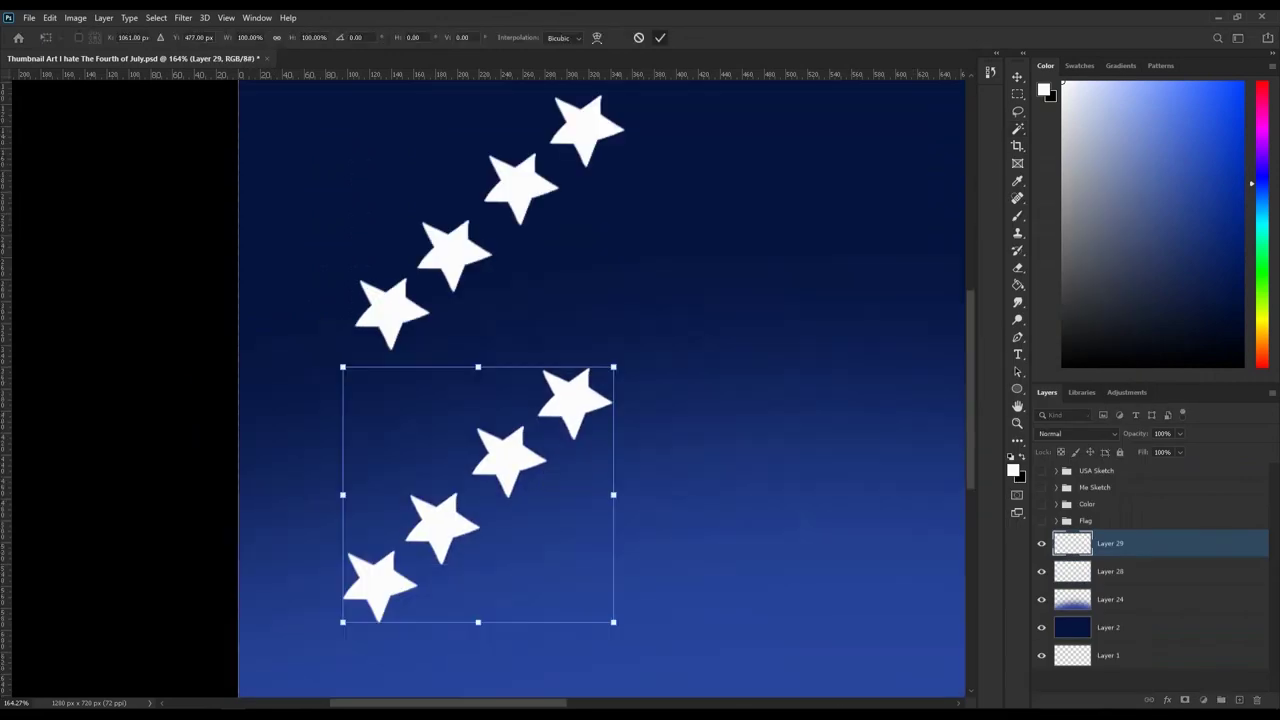
left_click_drag(520, 180, 606, 560)
key("Return")
left_click(1110, 543, "ctrl")
key("ctrl+e")
Step: Duplicate the merged star row and move the copy up parallel to the original
key("ctrl+j")
key("ctrl+minus")
key("w")
key("ctrl+j")
key("ctrl+t")
left_click_drag(549, 369, 520, 96)
key("Return")
Step: Add further parallel copies of the star row to build a diagonal band and merge them into one layer
key("ctrl+alt+t")
key("ctrl+alt+t")
mouse_move(520, 140)
left_mouse_down()
mouse_move(262, 400)
mouse_move(530, 145)
left_mouse_up()
key("ctrl+alt+t")
key("Return")
left_click(1110, 683, "shift")
key("ctrl+e")
Step: Duplicate the diagonal star band, reorient the copy and move it into the canvas's lower-right corner
key("ctrl+j")
key("ctrl+t")
right_click(491, 369)
left_click(514, 395)
left_click_drag(560, 640, 895, 195)
key("Return")
key("w")
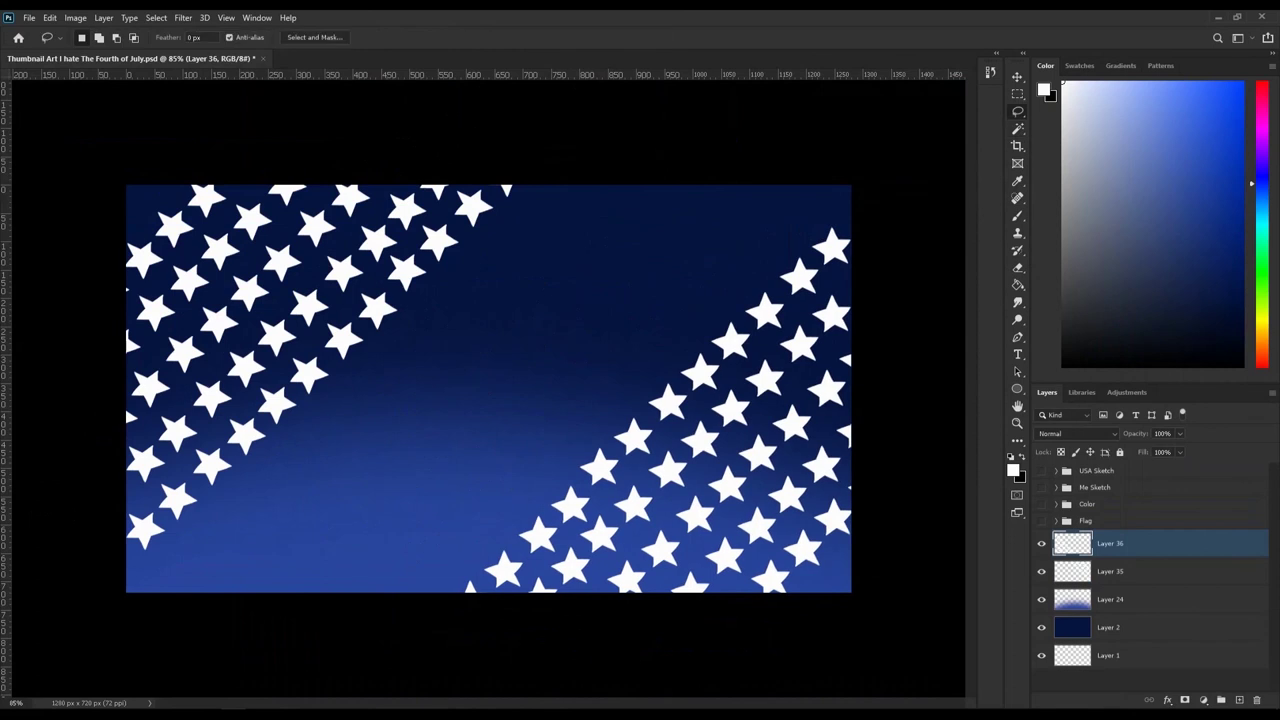
Step: Copy the outermost diagonal row of the lower-right star band and shift the copy left to widen the band
right_click(1018, 128)
left_click(1080, 141)
key("ctrl+j")
key("ctrl+t")
left_click_drag(600, 400, 545, 360)
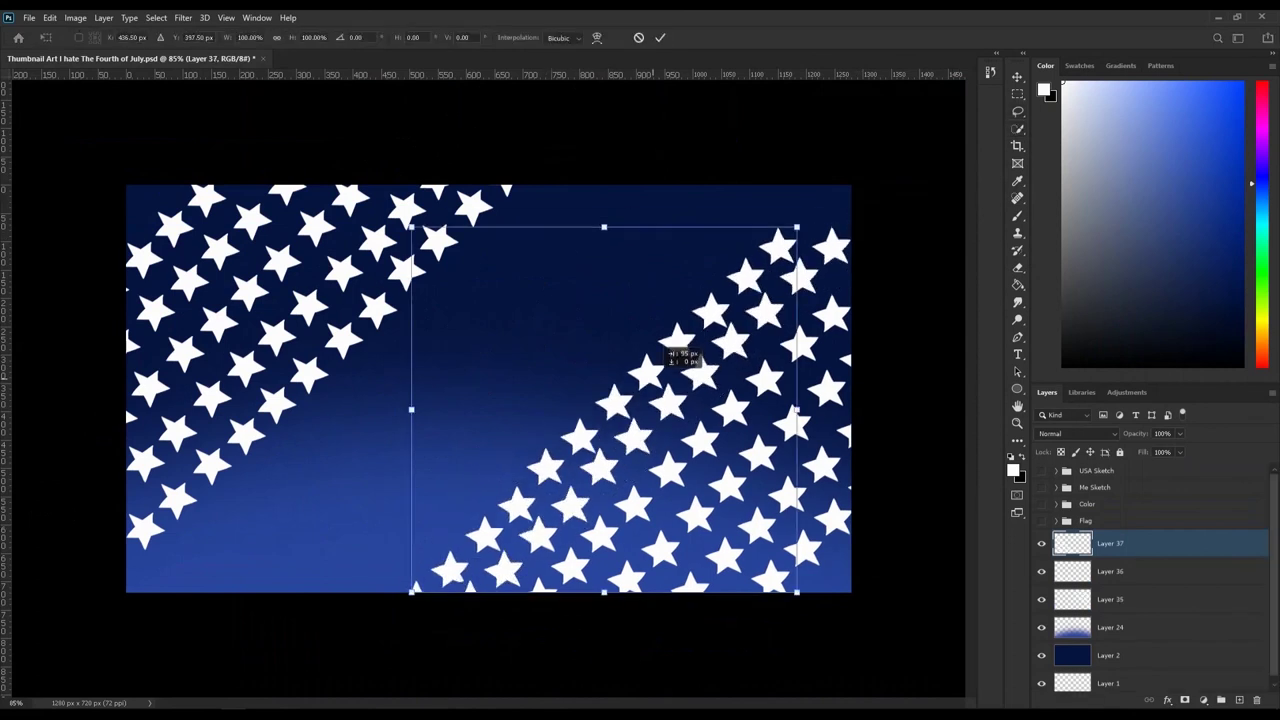
key("Return")
Step: Duplicate the added star row to extend it into the upper-right corner and preview the stars behind the four artwork groups
key("ctrl+j")
key("ctrl+t")
left_click_drag(700, 294, 760, 234)
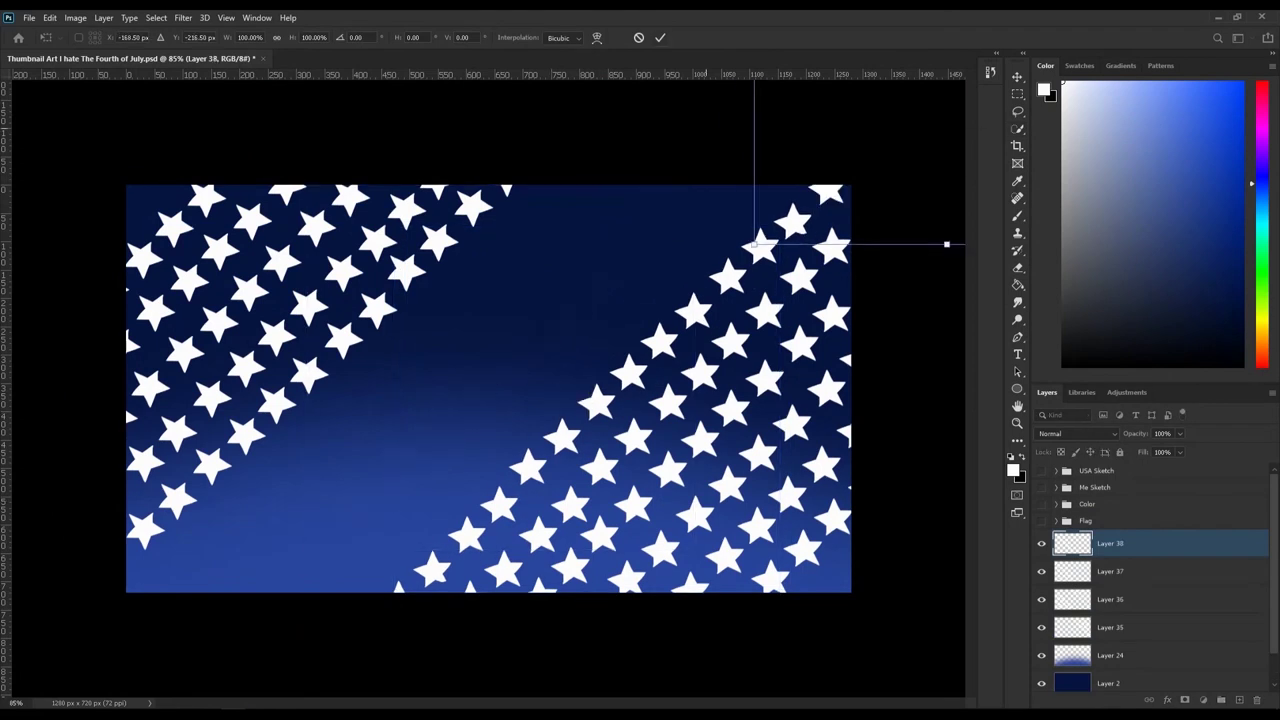
key("Return")
left_click_drag(1041, 470, 1041, 521)
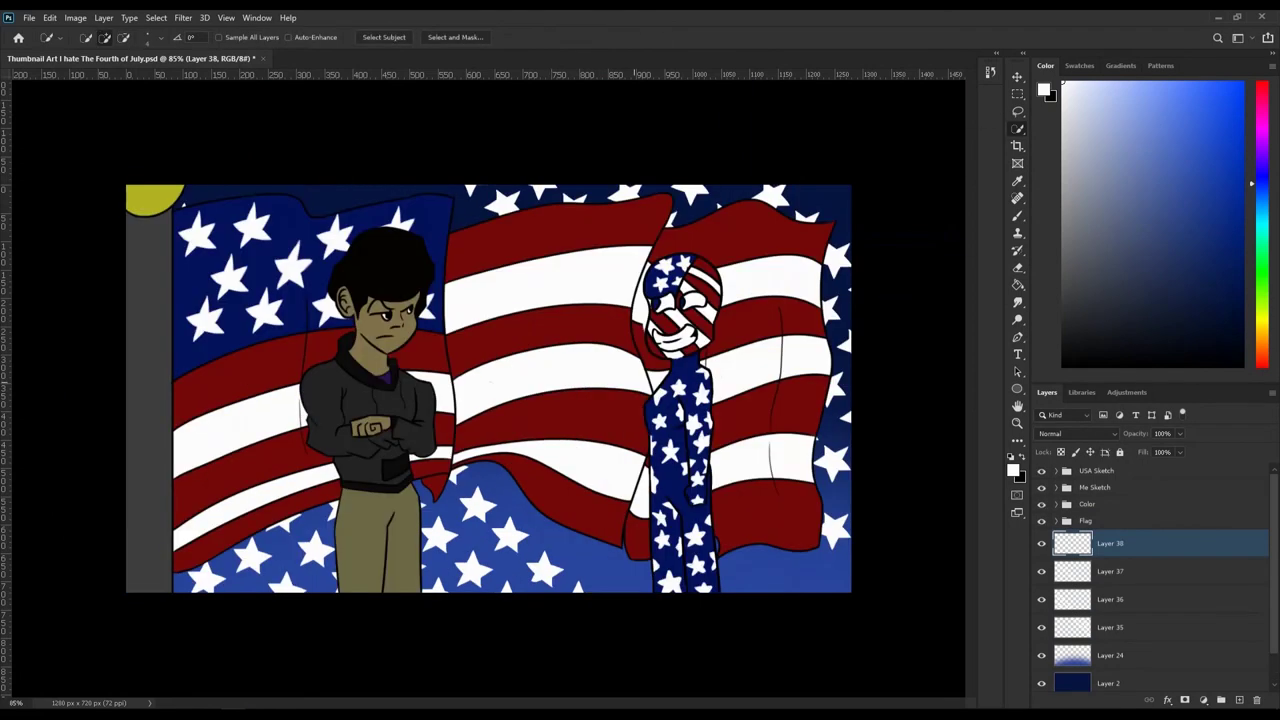
left_click_drag(1041, 470, 1041, 521)
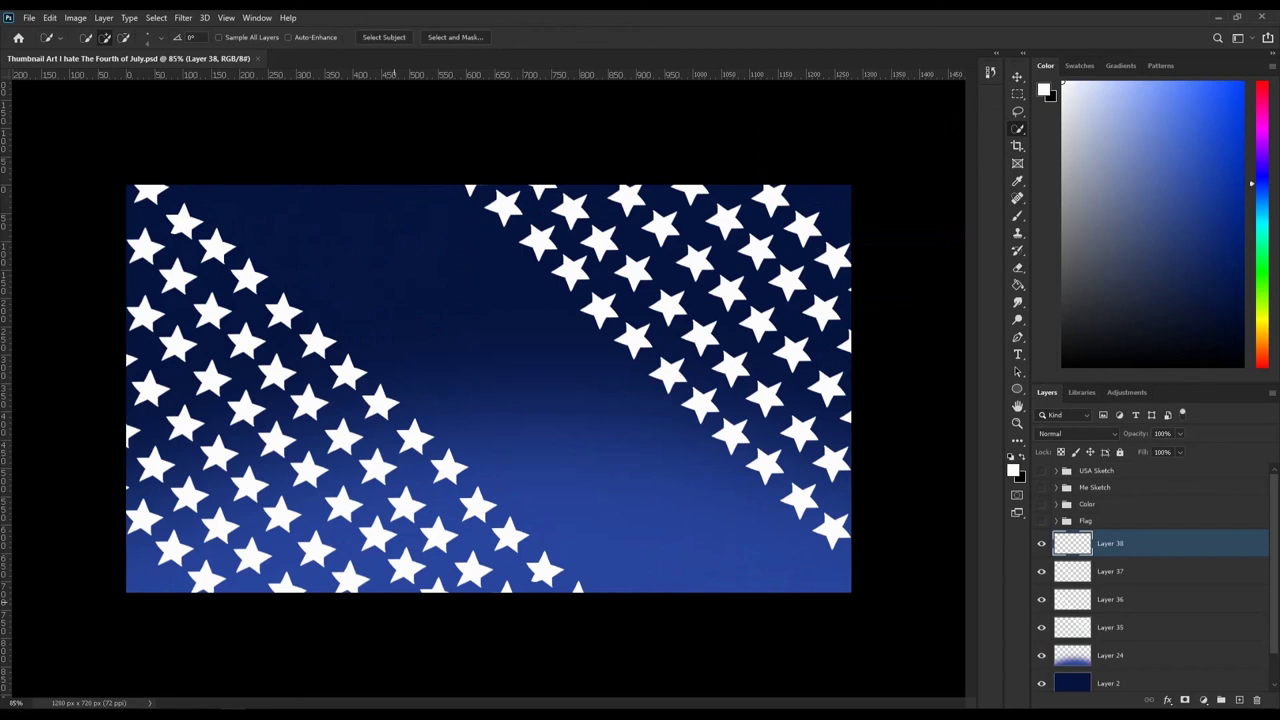
Step: Lasso the edge row of the upper-right star band on Layer 35 and copy it toward the empty middle
key("l")
left_click(730, 398, "ctrl")
left_click_drag(730, 398, 848, 505)
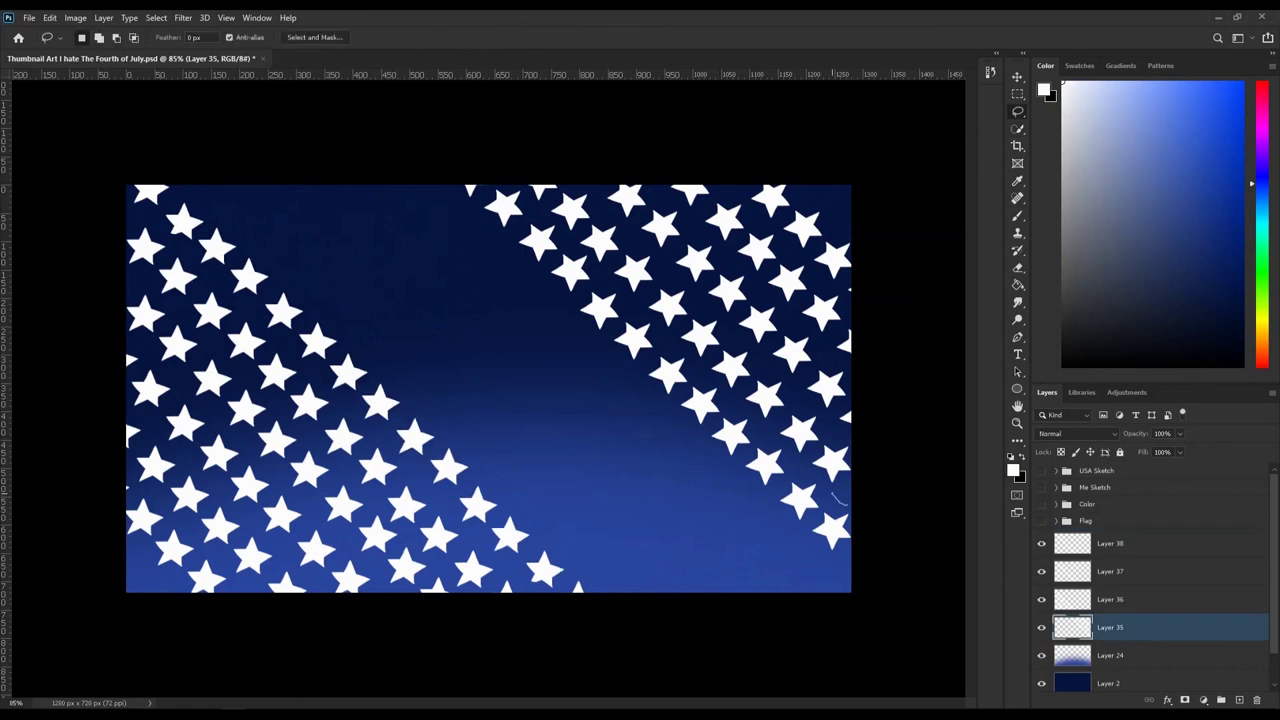
mouse_move(842, 562)
left_mouse_down()
mouse_move(396, 73)
mouse_move(712, 462)
mouse_move(590, 460)
mouse_move(423, 251)
left_mouse_up()
key("ctrl+j")
key("ctrl+t")
key("Return")
Step: Keep duplicating and offsetting the copied star row until the gap between the two star bands is filled
key("ctrl+j")
key("ctrl+t")
key("Return")
key("ctrl+j")
key("ctrl+t")
key("Return")
key("ctrl+j")
key("ctrl+t")
key("Return")
key("ctrl+j")
key("Return")
Step: Merge all the star layers into one layer and show the USA Sketch, Me Sketch, Color and Flag groups
left_click(1110, 543, "shift")
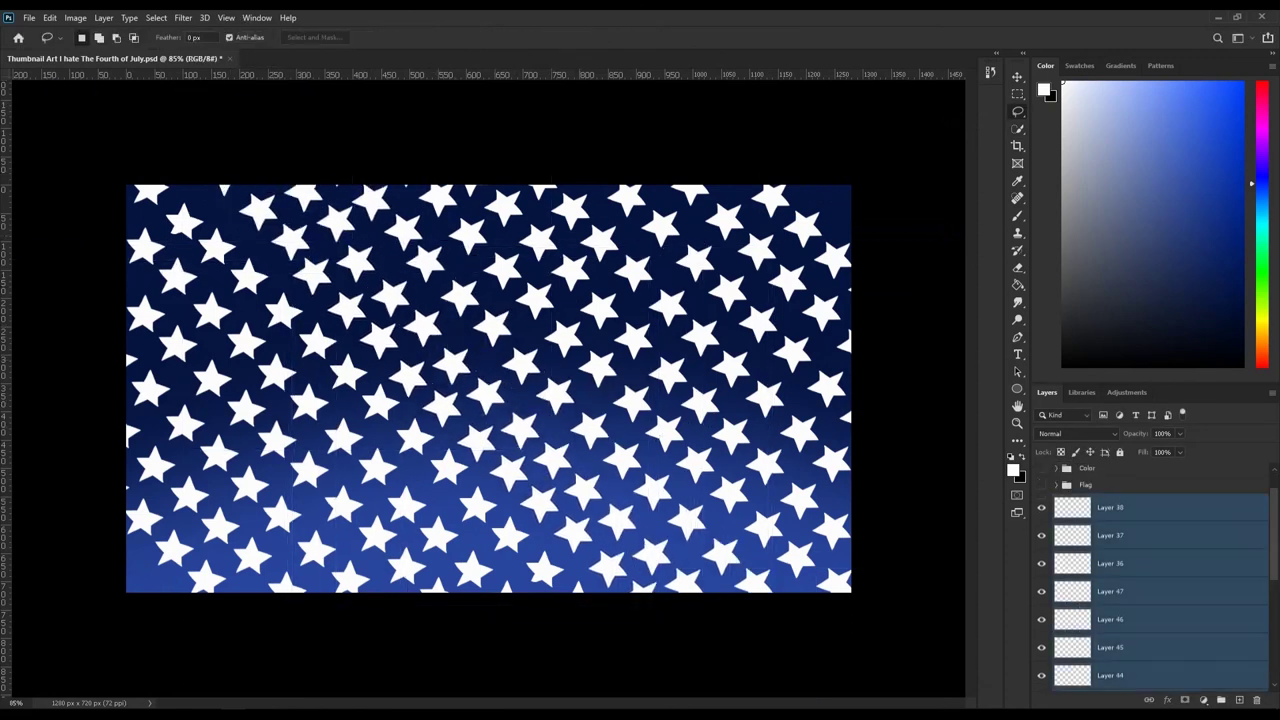
key("ctrl+e")
left_click_drag(1041, 470, 1041, 521)
Step: Group the merged stars, Layer 24 and Layer 2 into a group named Background
scroll(390, 315, "up", 5)
right_click(1110, 543)
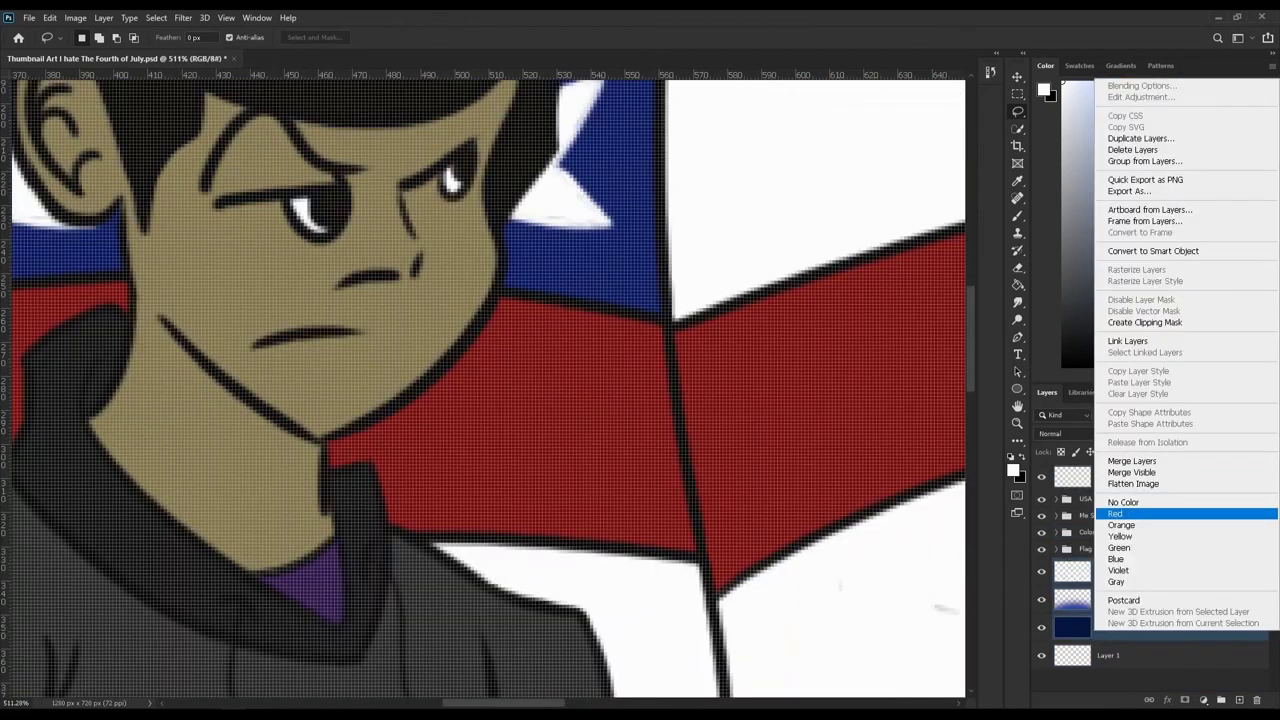
left_click(1100, 508)
scroll(370, 300, "down", 5)
left_click(1041, 565)
scroll(370, 300, "up", 6)
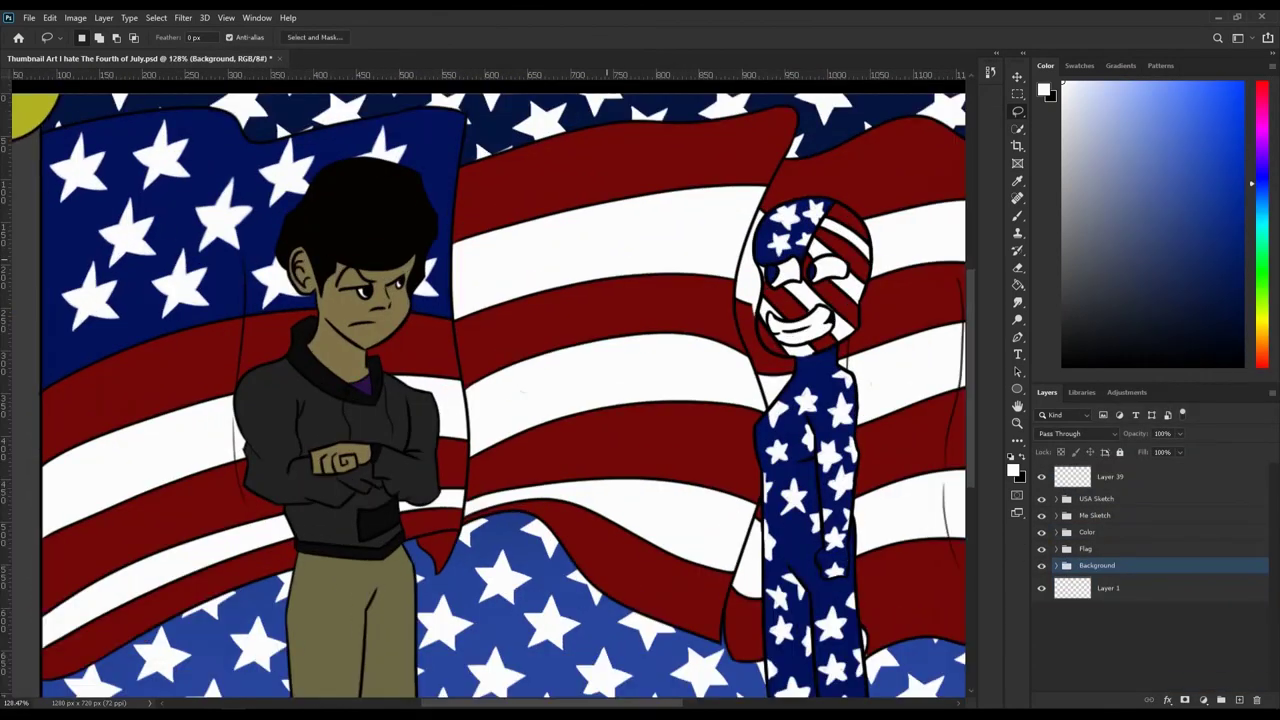
Step: Choose a dark brown brush color for skin shading and move Layer 39 between the Me Sketch and Color groups
key("b")
left_click(1128, 582)
left_click(1159, 257)
left_click(1058, 532)
left_click(1110, 477)
left_click_drag(1110, 477, 1110, 520)
Step: Paint dark brown shadows on the cross-armed character's face, ear and neck on Layer 39
mouse_move(340, 450)
left_mouse_down()
mouse_move(420, 520)
mouse_move(380, 480)
left_mouse_up()
scroll(480, 390, "down", 2)
scroll(258, 400, "down", 5)
key("ctrl+z")
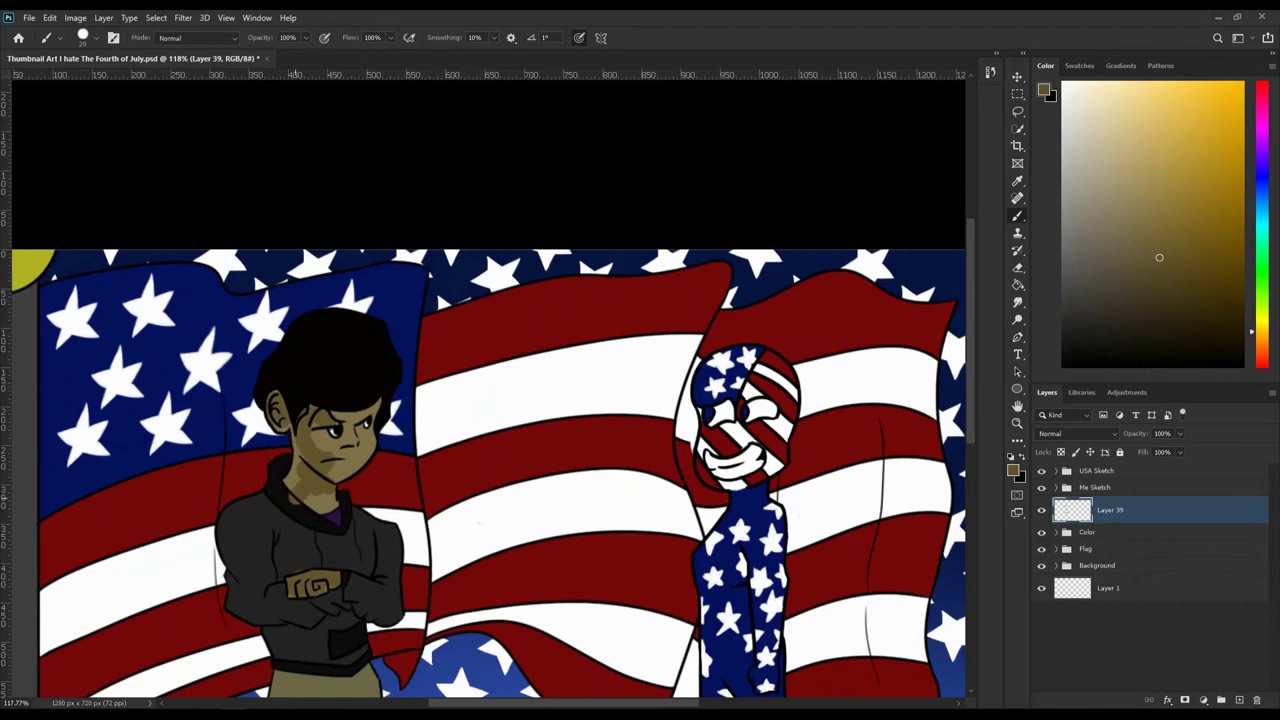
scroll(376, 420, "up", 9)
mouse_move(375, 420)
left_mouse_down()
mouse_move(470, 620)
mouse_move(420, 520)
left_mouse_up()
scroll(420, 520, "up", 3)
scroll(165, 535, "down", 3)
Step: Paint dark brown shadows along the edges and fingers of the character's visible hand on Layer 39
key("z")
scroll(868, 447, "down", 6)
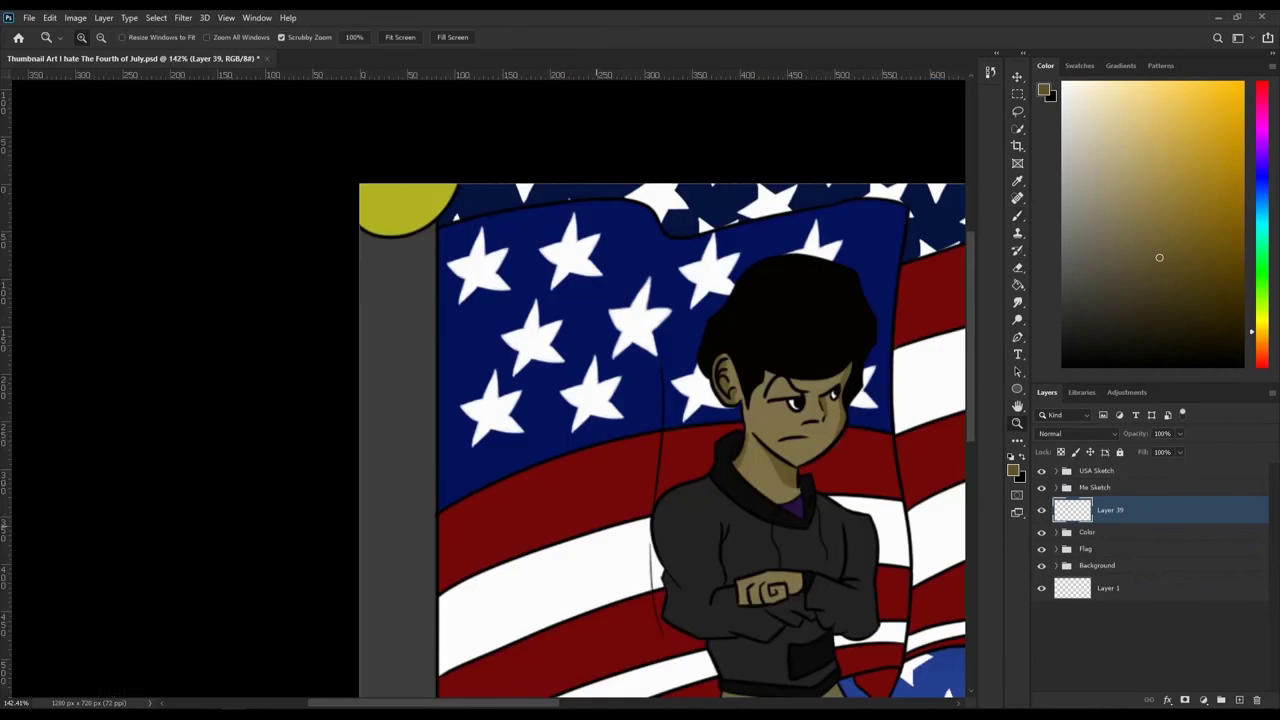
scroll(857, 595, "up", 4)
key("b")
scroll(857, 595, "up", 2)
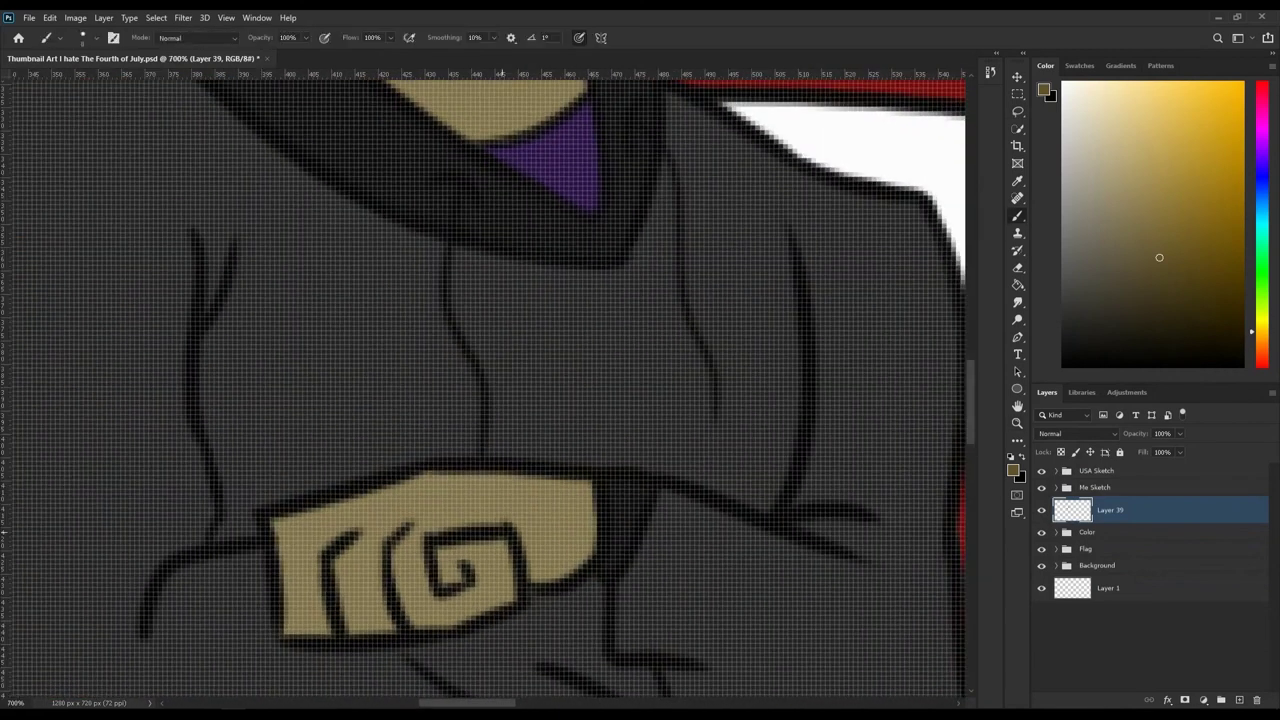
scroll(480, 560, "up", 2)
left_click_drag(330, 400, 620, 330)
left_click_drag(420, 500, 600, 590)
left_click_drag(470, 450, 590, 520)
Step: Shade the character's pants with darker olive along the outer edges and beside the inner leg line
scroll(540, 480, "down", 5)
scroll(640, 390, "right", 5)
scroll(640, 390, "down", 5)
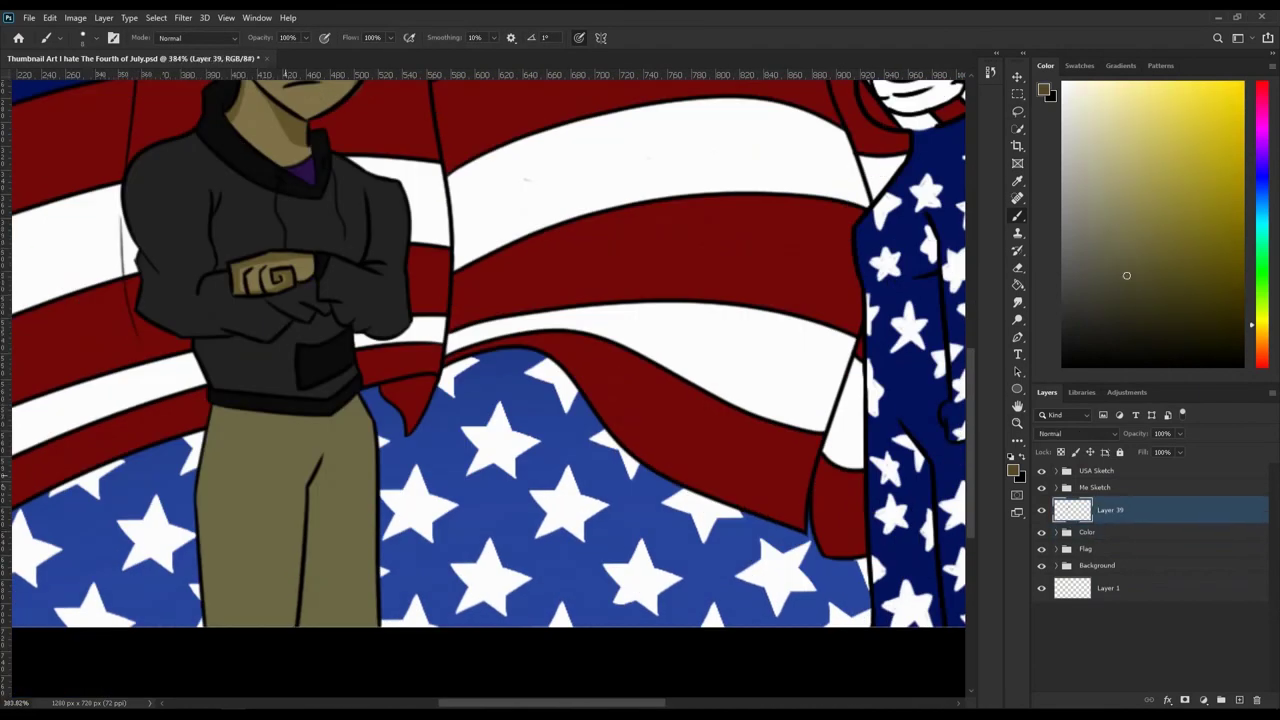
scroll(640, 390, "up", 3)
scroll(480, 380, "down", 2)
left_click_drag(430, 255, 375, 610)
left_click_drag(200, 330, 168, 612)
left_click_drag(200, 135, 158, 330)
left_click_drag(530, 125, 488, 345)
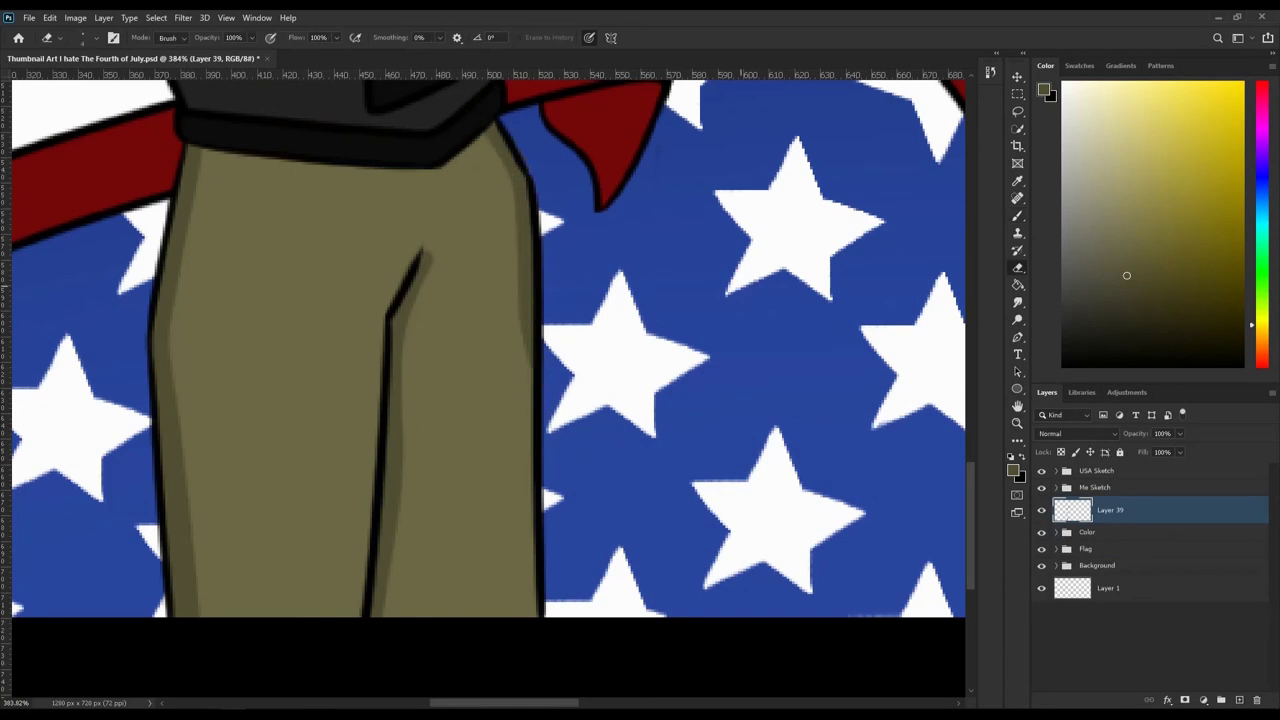
left_click_drag(530, 170, 510, 365)
Step: Sample the hoodie's dark gray and try a shading stroke over the hoodie on Layer 39
key("z")
scroll(480, 380, "down", 3)
key("b")
left_click(514, 314, "alt")
scroll(523, 409, "up", 3)
scroll(873, 662, "down", 3)
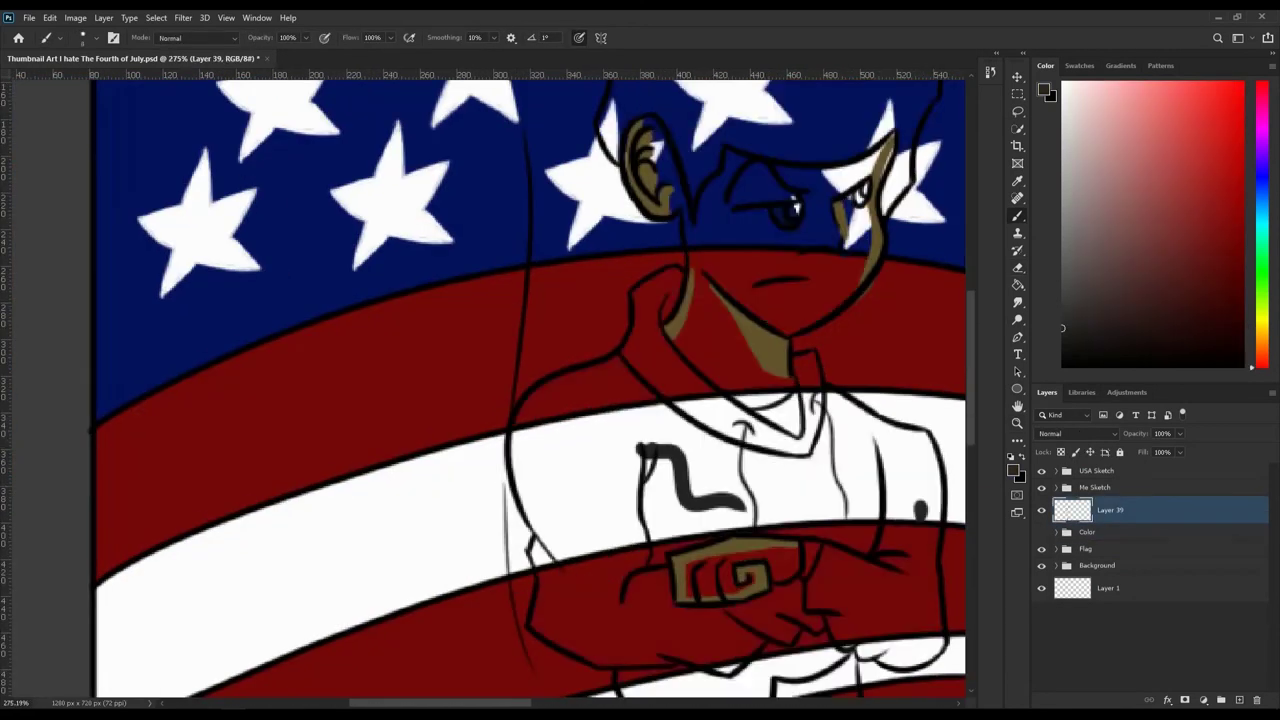
scroll(530, 390, "down", 3)
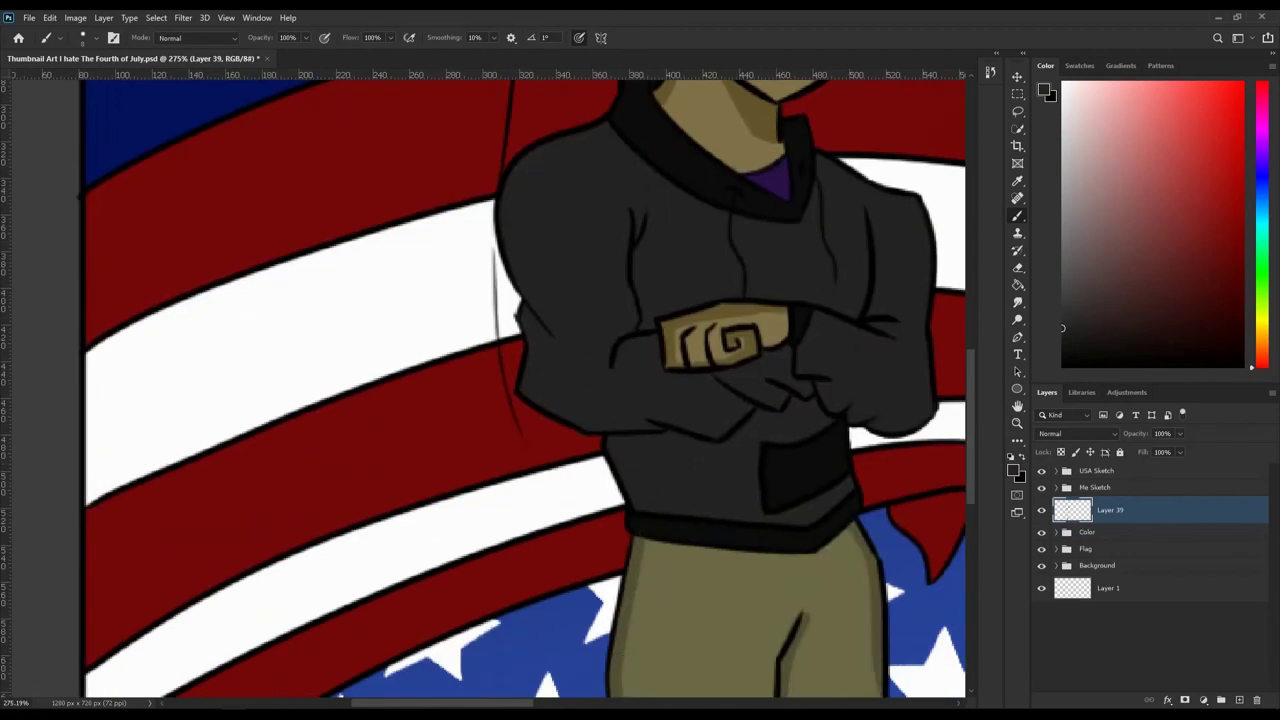
scroll(530, 390, "up", 2)
key("ctrl+]")
key("ctrl+[")
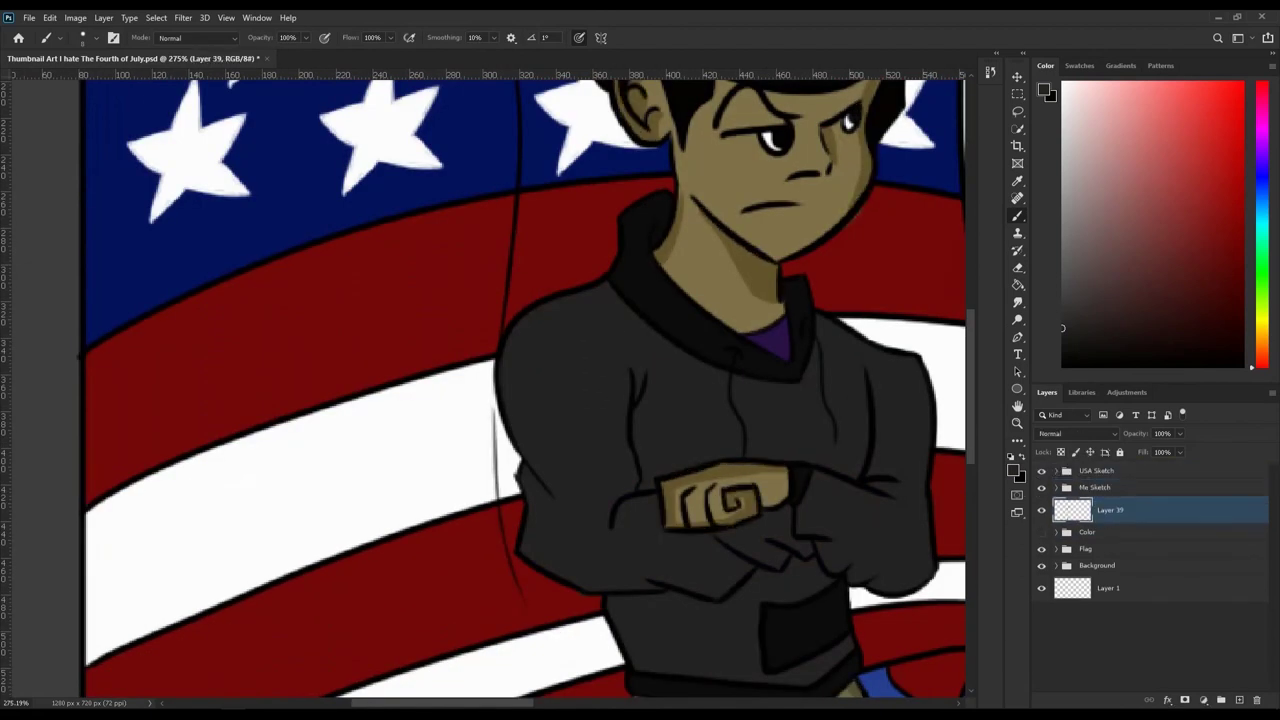
Step: Add a new layer above Layer 39 and paint darker gray shadows along the image-left hoodie sleeve's outer edge and elbow fold
key("ctrl+shift+alt+n")
scroll(739, 458, "up", 3)
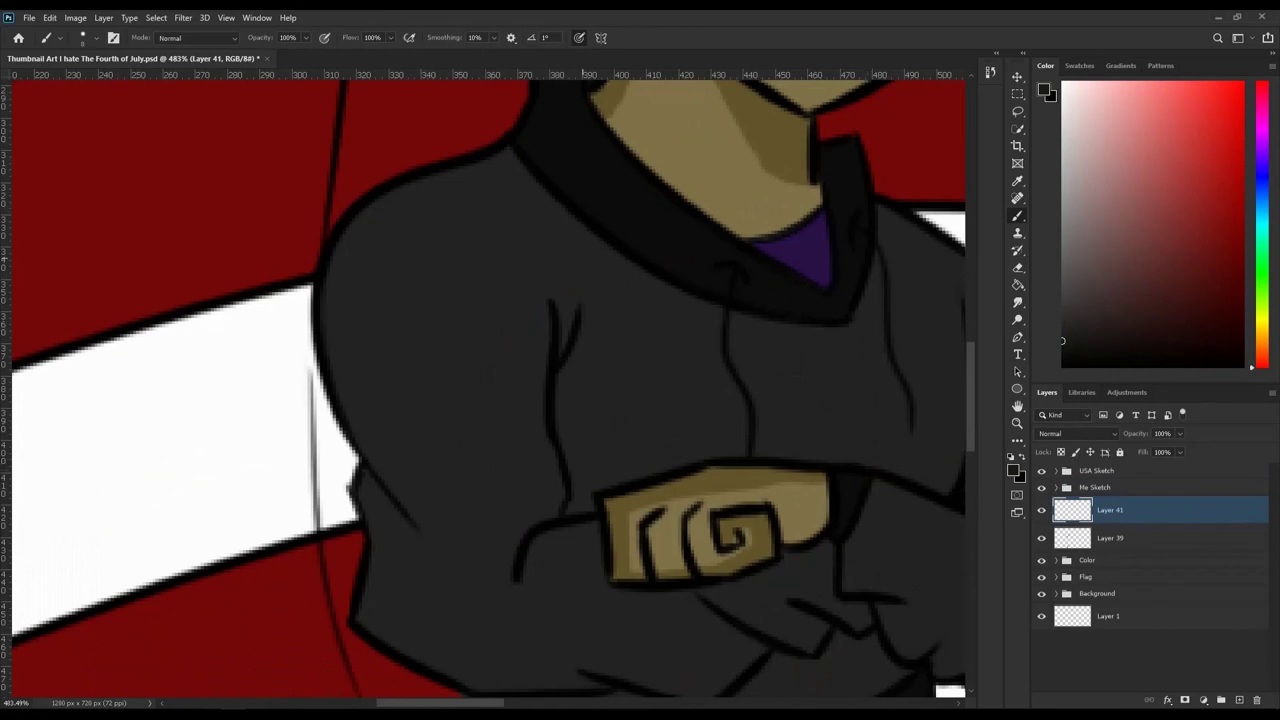
scroll(488, 389, "down", 1)
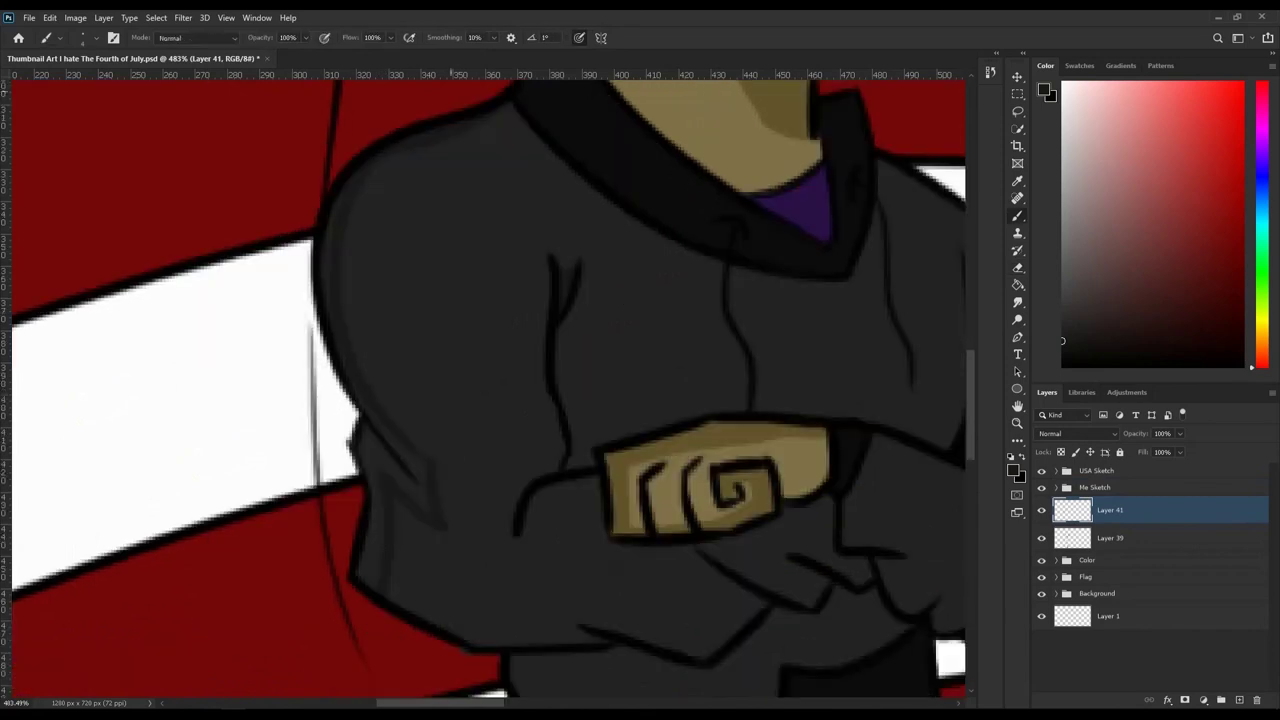
scroll(488, 389, "down", 2)
scroll(488, 389, "right", 3)
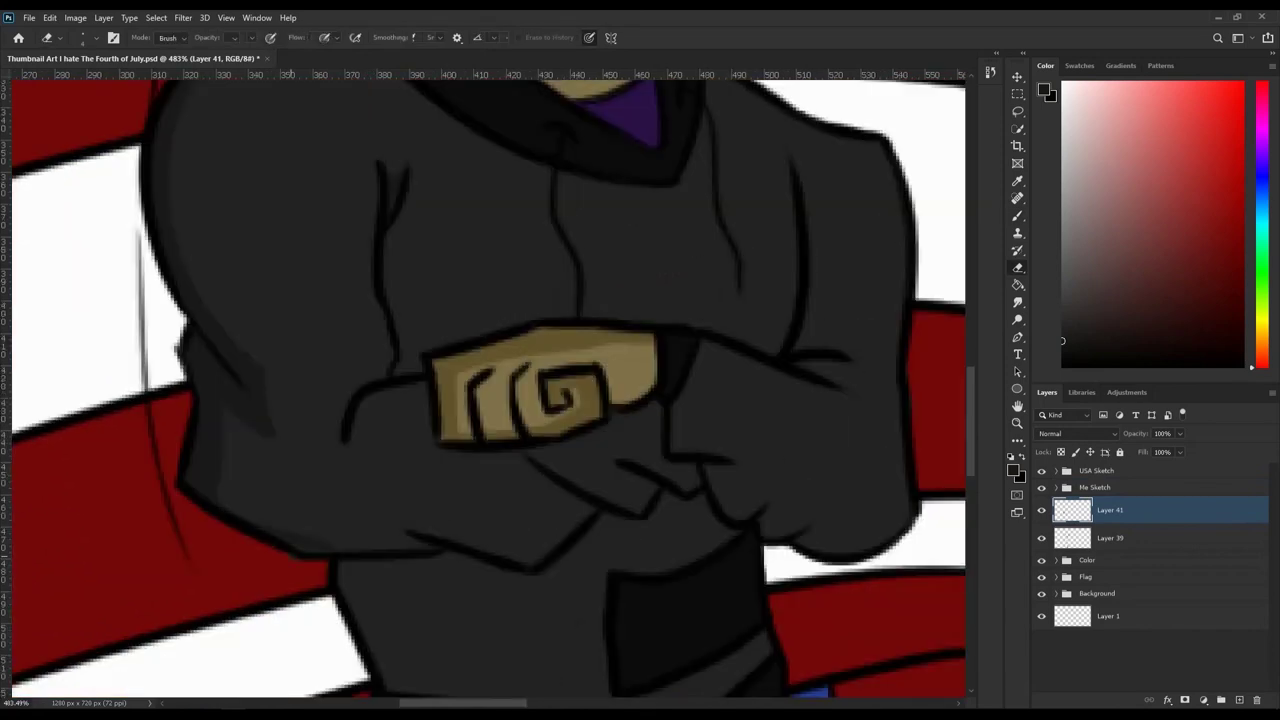
Step: Shade the undersides of the crossed forearms and the folds and outer edge of the image-right hoodie sleeve on Layer 41
left_click(1041, 538)
left_click(1087, 560)
key("e")
left_click(1110, 510)
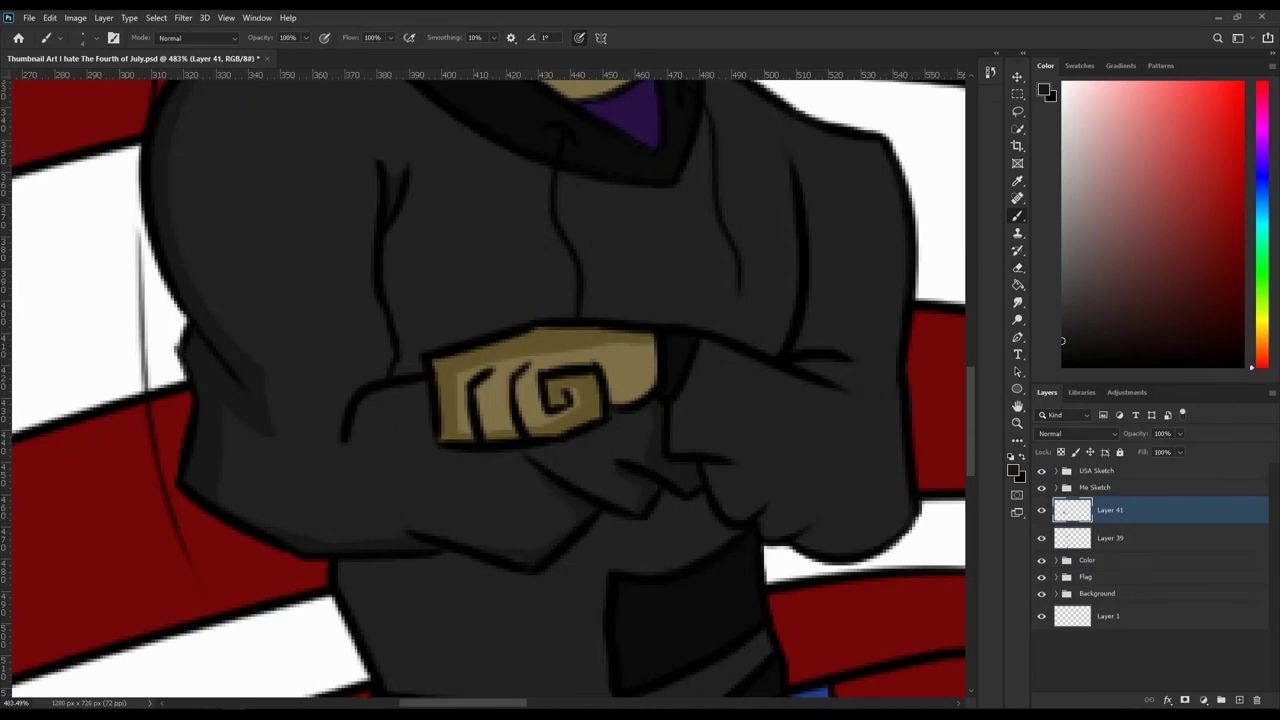
left_click(1041, 538)
scroll(488, 389, "up", 4)
scroll(488, 389, "down", 3)
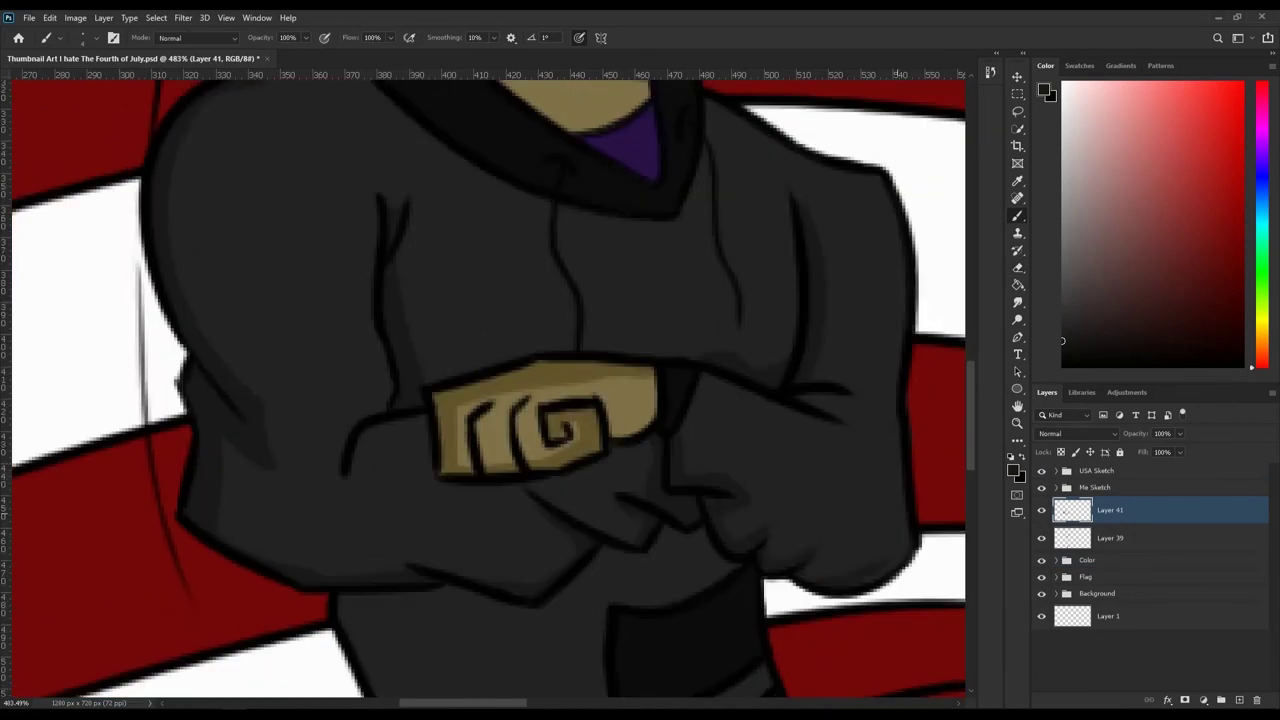
Step: Paint darker gray shadows on the hoodie's shoulders and beside the chest fold lines above the crossed arms on Layer 41
scroll(900, 551, "down", 6)
scroll(488, 389, "down", 4)
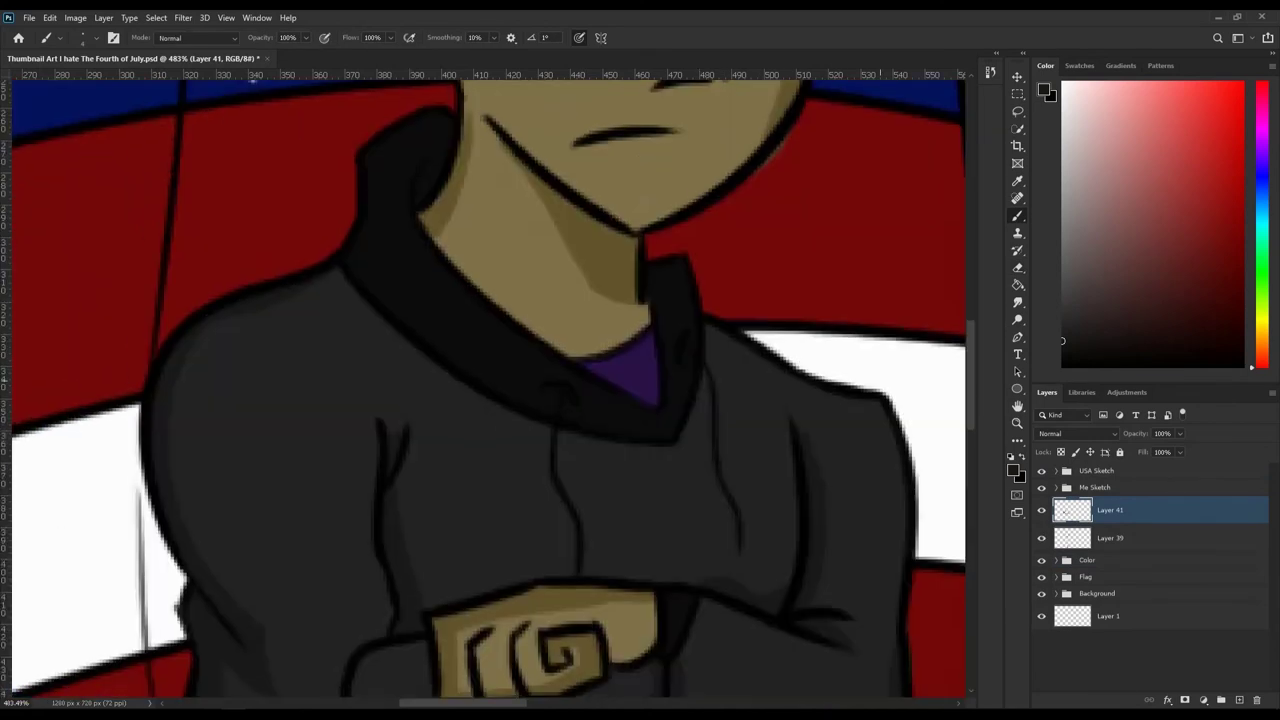
scroll(488, 389, "up", 4)
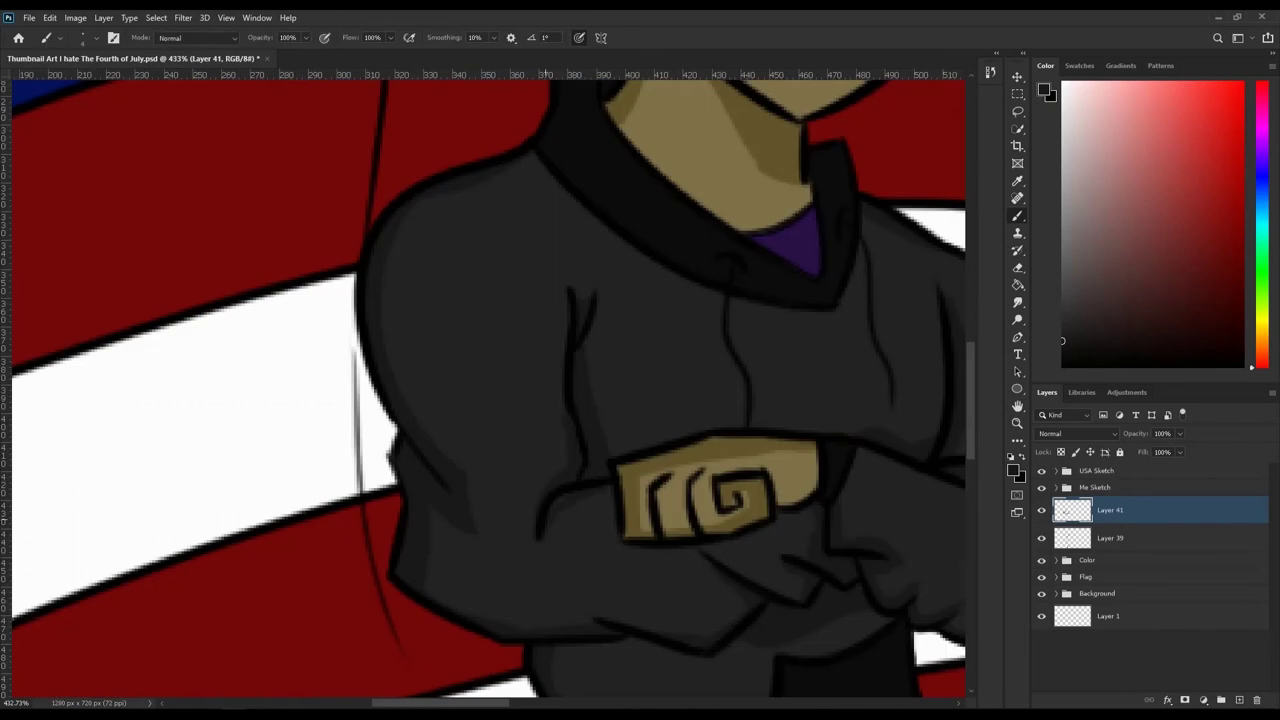
key("ctrl+0")
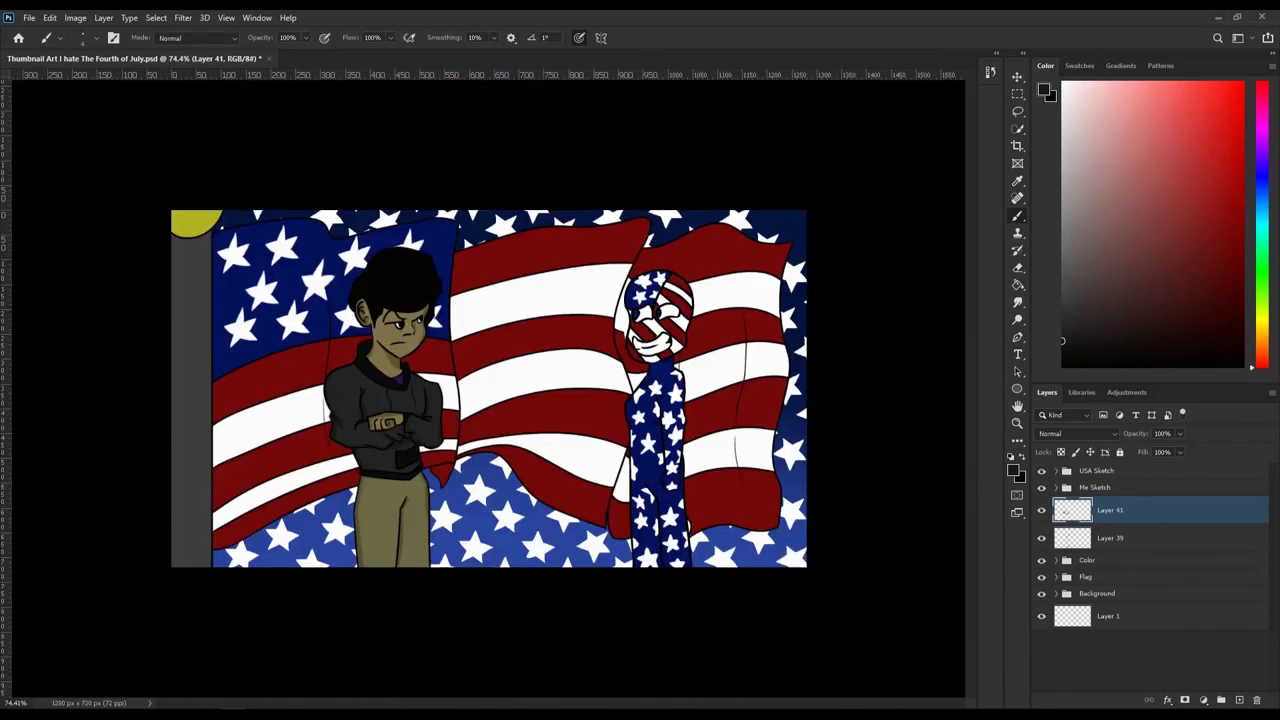